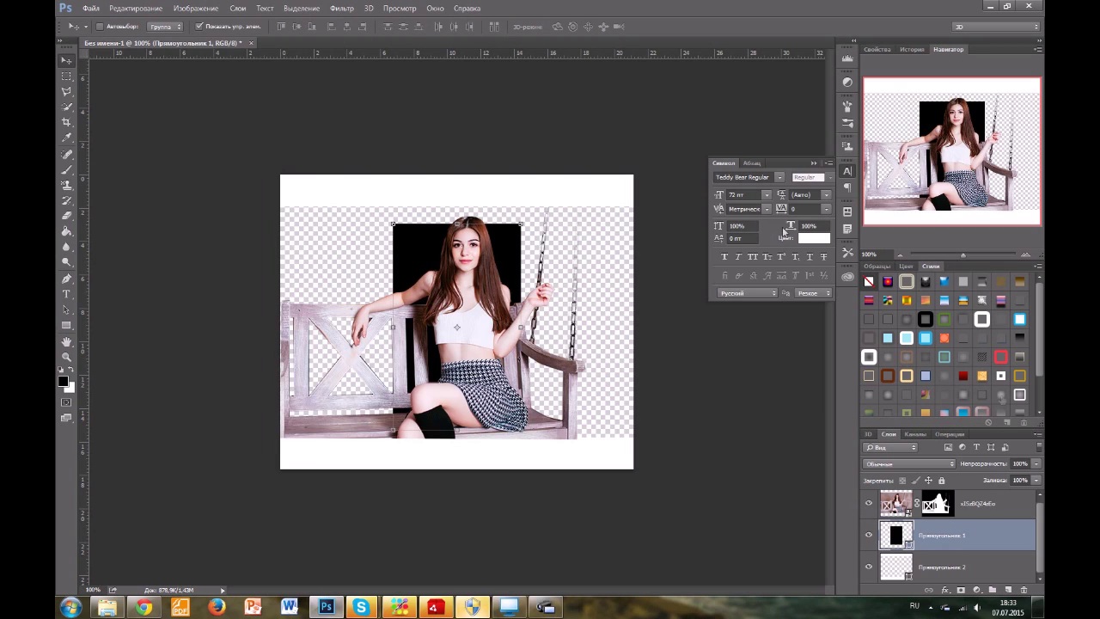
{"action": "left_click", "coordinate": [987, 514]}
{"action": "left_click", "coordinate": [66, 91]}
{"action": "left_click", "coordinate": [560, 462]}
{"action": "left_click", "coordinate": [179, 337]}
{"action": "left_click", "coordinate": [361, 174]}
{"action": "left_click", "coordinate": [599, 149]}
{"action": "left_click", "coordinate": [560, 463]}
{"action": "left_click", "coordinate": [330, 26]}
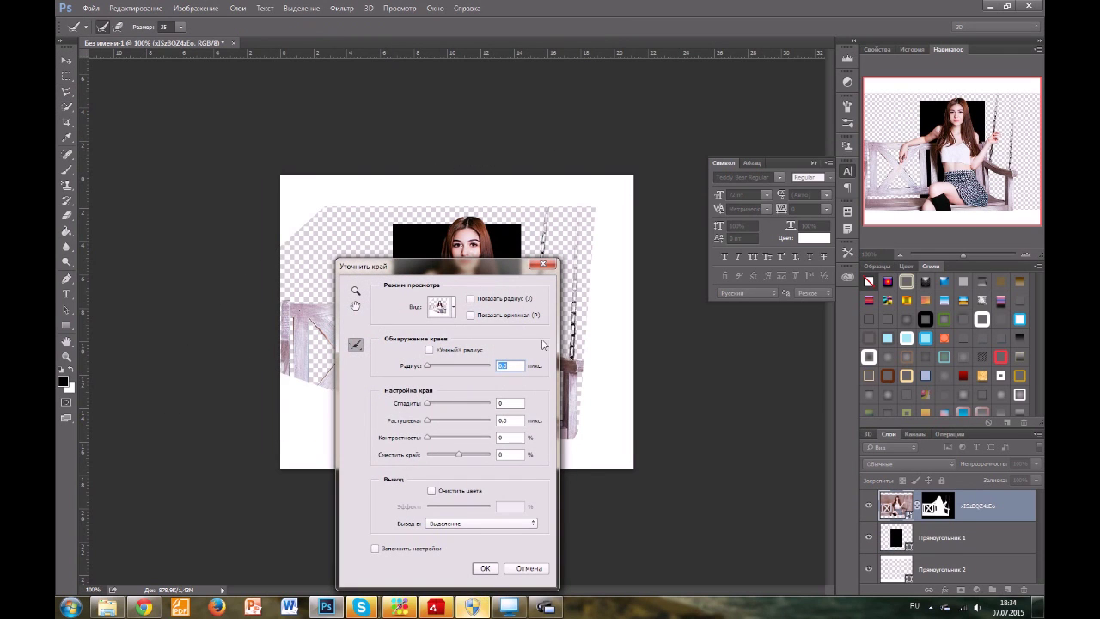
{"action": "left_click", "coordinate": [356, 344]}
{"action": "left_click", "coordinate": [386, 356]}
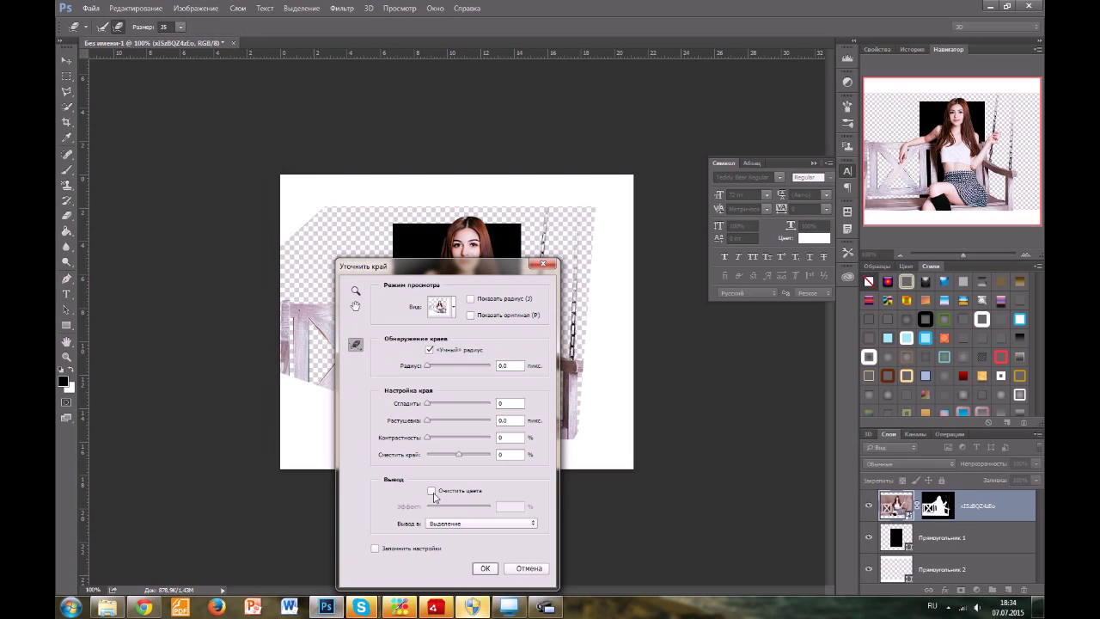
{"action": "left_click", "coordinate": [521, 571]}
{"action": "right_click", "coordinate": [207, 109]}
{"action": "right_click", "coordinate": [364, 353]}
{"action": "left_click", "coordinate": [400, 108]}
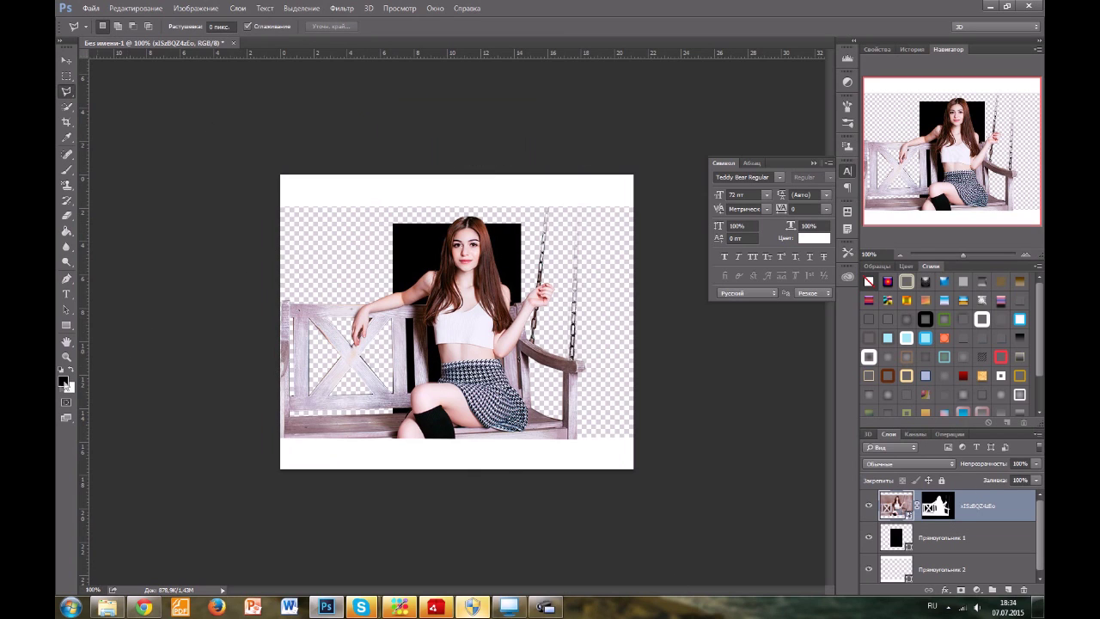
Add a new layer at the bottom of the layer stack and fill it with a brown swatch colour.
{"action": "left_click", "coordinate": [877, 267]}
{"action": "left_click", "coordinate": [893, 344]}
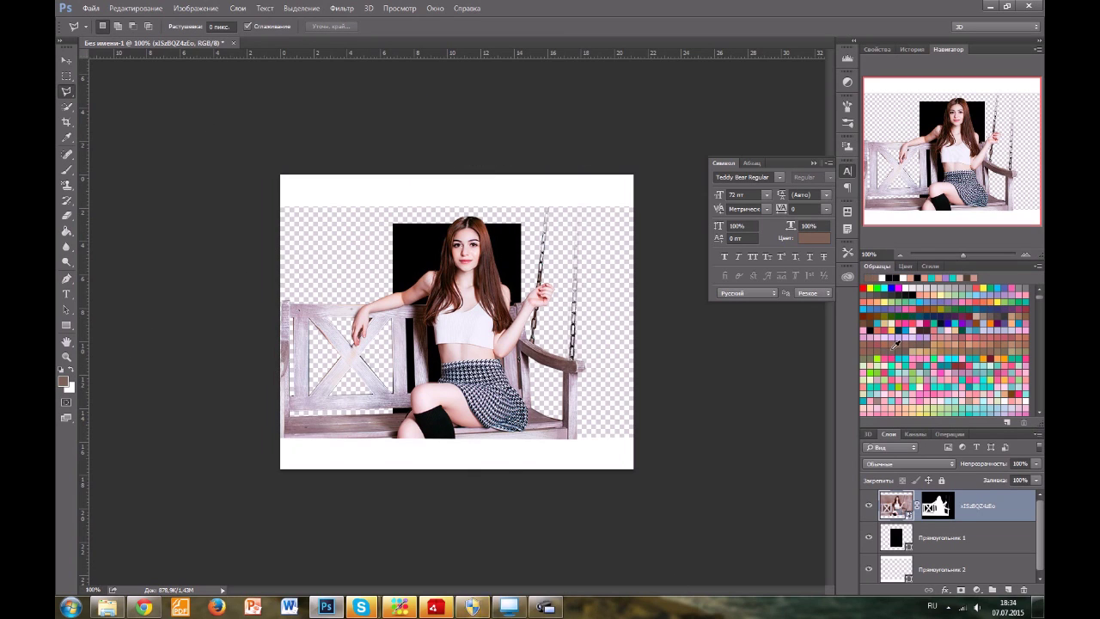
{"action": "left_click", "coordinate": [1007, 590]}
{"action": "mouse_move", "coordinate": [972, 507]}
{"action": "left_mouse_down"}
{"action": "mouse_move", "coordinate": [973, 591]}
{"action": "mouse_move", "coordinate": [972, 552]}
{"action": "mouse_move", "coordinate": [957, 567]}
{"action": "left_mouse_up"}
{"action": "left_click", "coordinate": [66, 231]}
{"action": "left_click", "coordinate": [593, 314]}
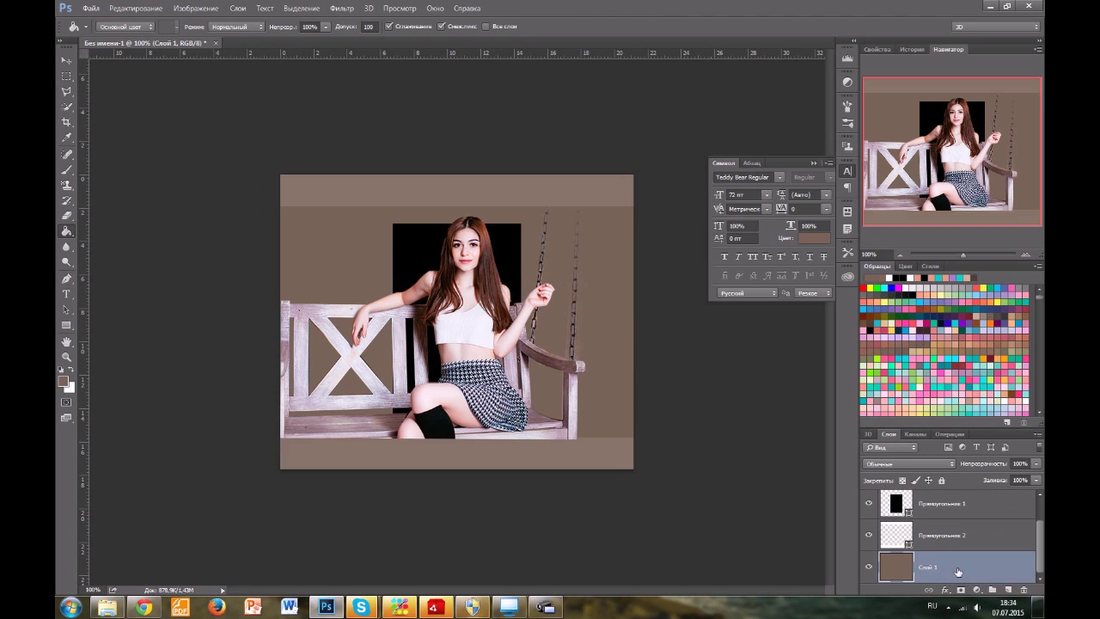
Pick a dusty pink foreground colour and refill the bottom background layer with it.
{"action": "left_click", "coordinate": [64, 380]}
{"action": "left_click", "coordinate": [252, 541]}
{"action": "left_click", "coordinate": [123, 437]}
{"action": "left_click", "coordinate": [367, 382]}
{"action": "left_click", "coordinate": [604, 297]}
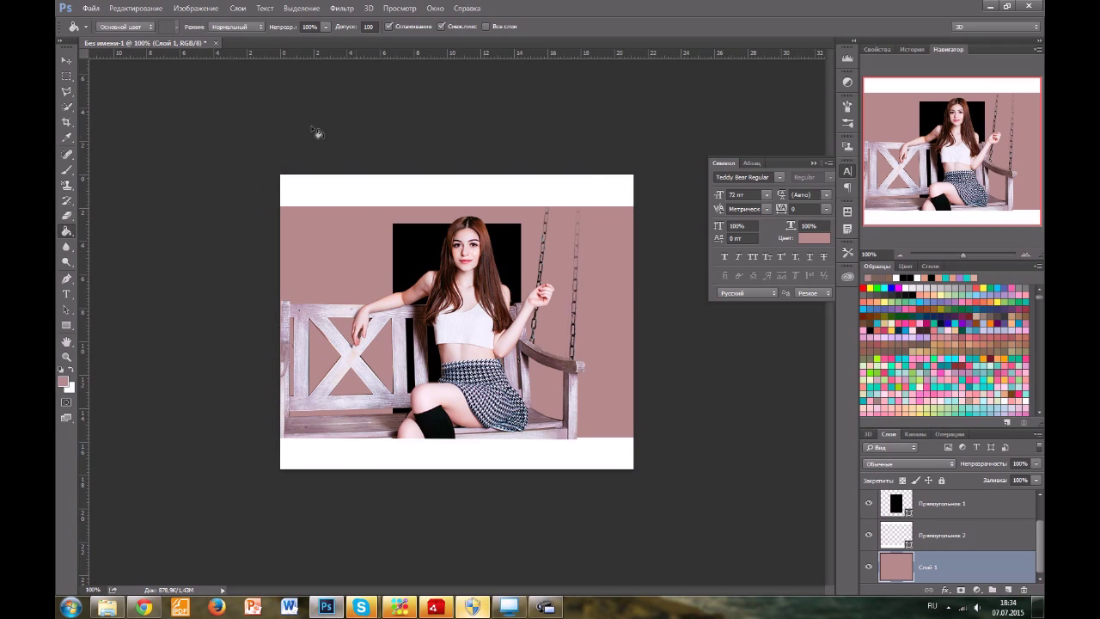
Recolour the black rectangle behind the girl with a darker shade of the sampled pink background colour.
{"action": "left_click", "coordinate": [866, 503]}
{"action": "left_click", "coordinate": [867, 503]}
{"action": "double_click", "coordinate": [896, 503]}
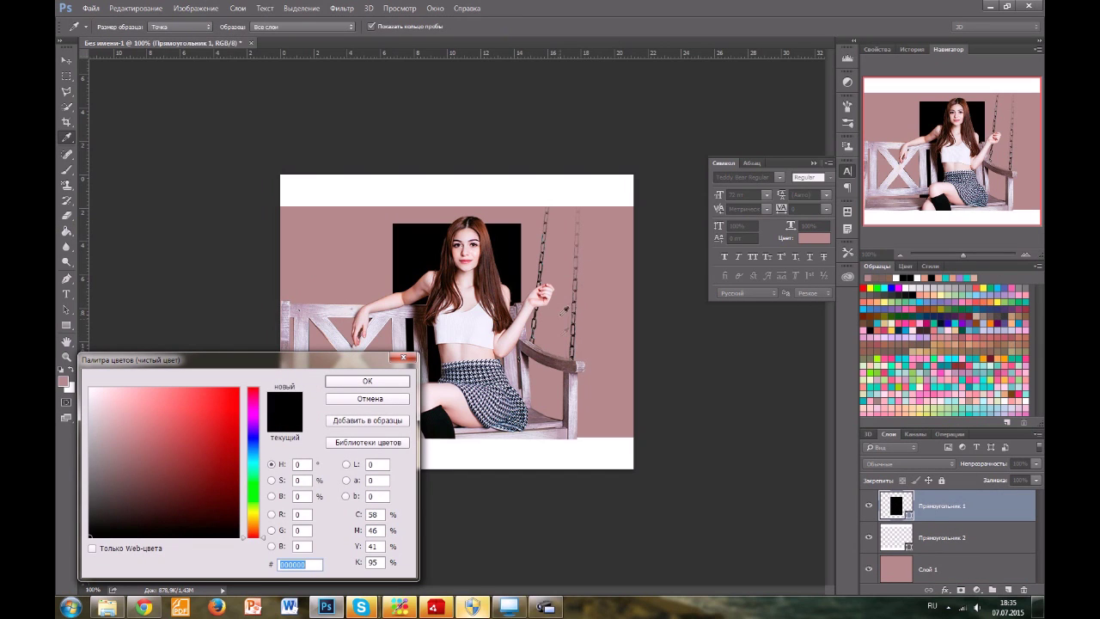
{"action": "left_click", "coordinate": [565, 309]}
{"action": "left_click_drag", "start_coordinate": [117, 454], "coordinate": [117, 476]}
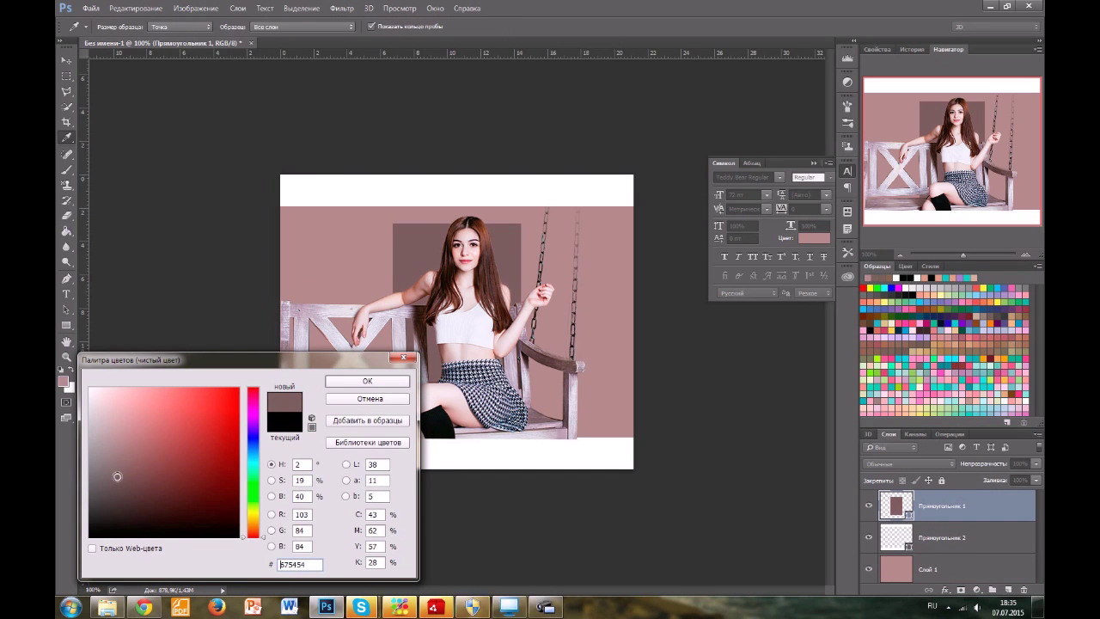
{"action": "left_click", "coordinate": [367, 381]}
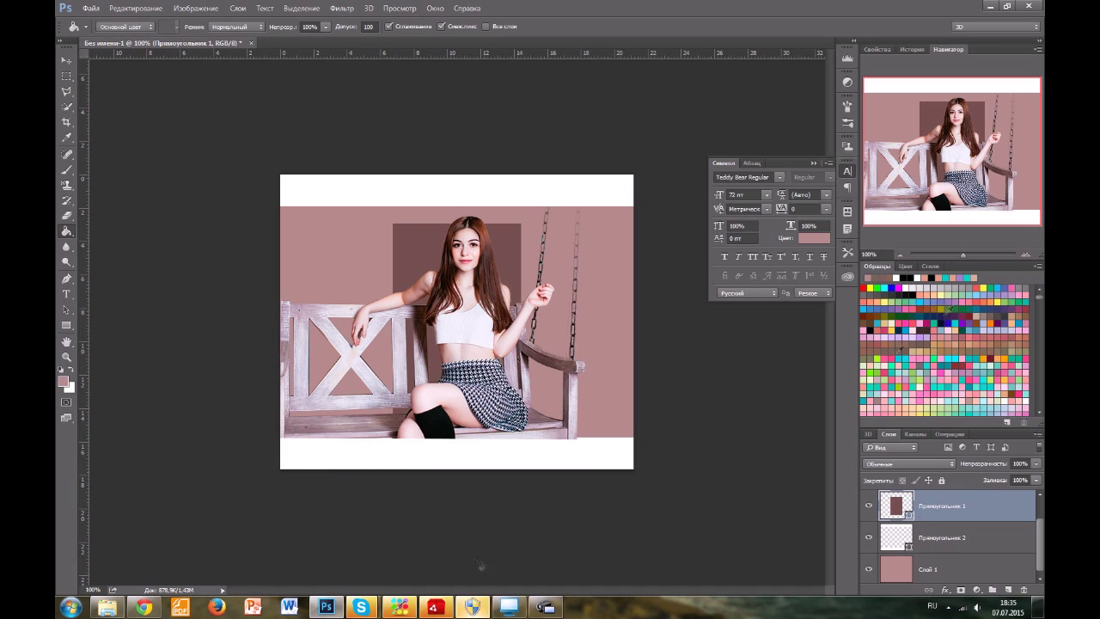
Switch to the browser, open the wellhelpyouvideoblogger group page from the order post, and return to Photoshop.
{"action": "left_click", "coordinate": [145, 607]}
{"action": "left_click", "coordinate": [236, 8]}
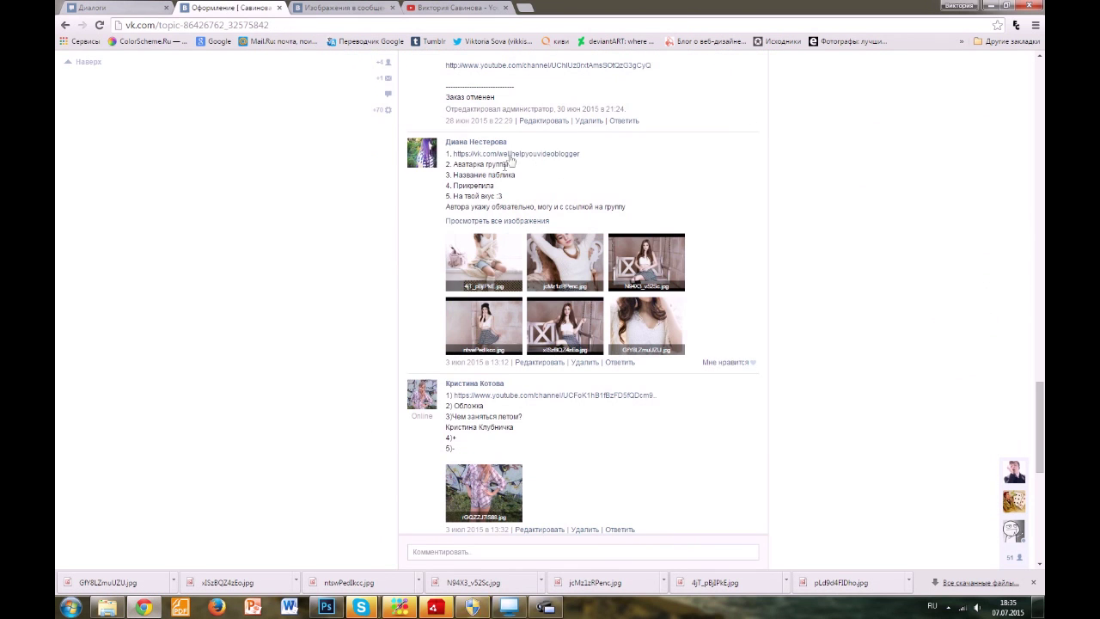
{"action": "left_click", "coordinate": [503, 156]}
{"action": "left_click", "coordinate": [326, 607]}
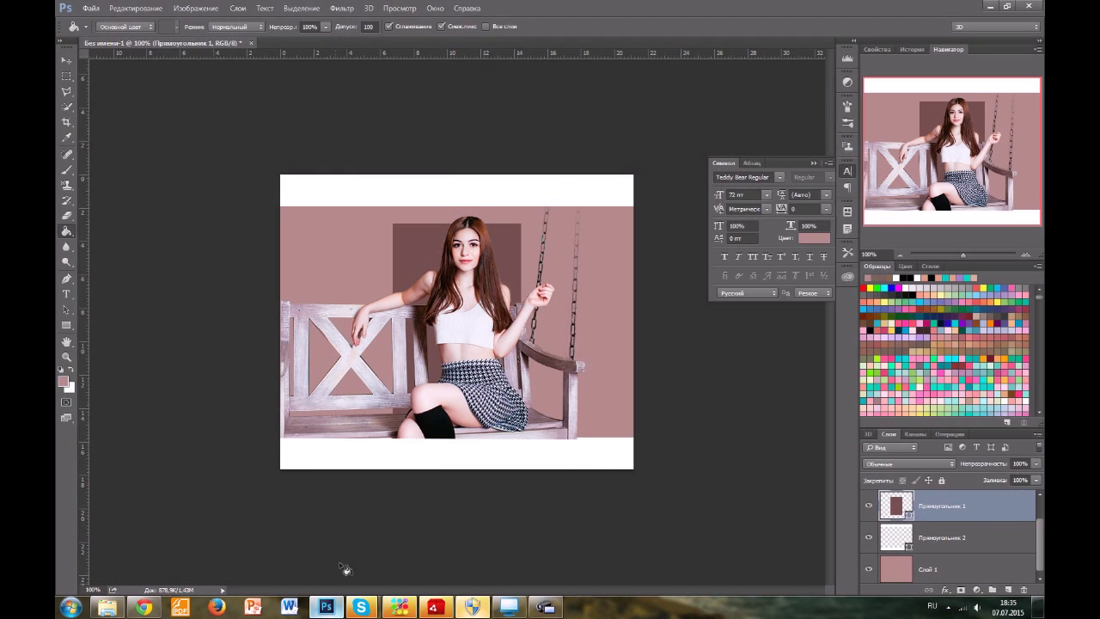
Set the foreground colour to a dark brownish pink and add the text "Помощь" beside the girl's head.
{"action": "left_click", "coordinate": [66, 378]}
{"action": "left_click", "coordinate": [376, 381]}
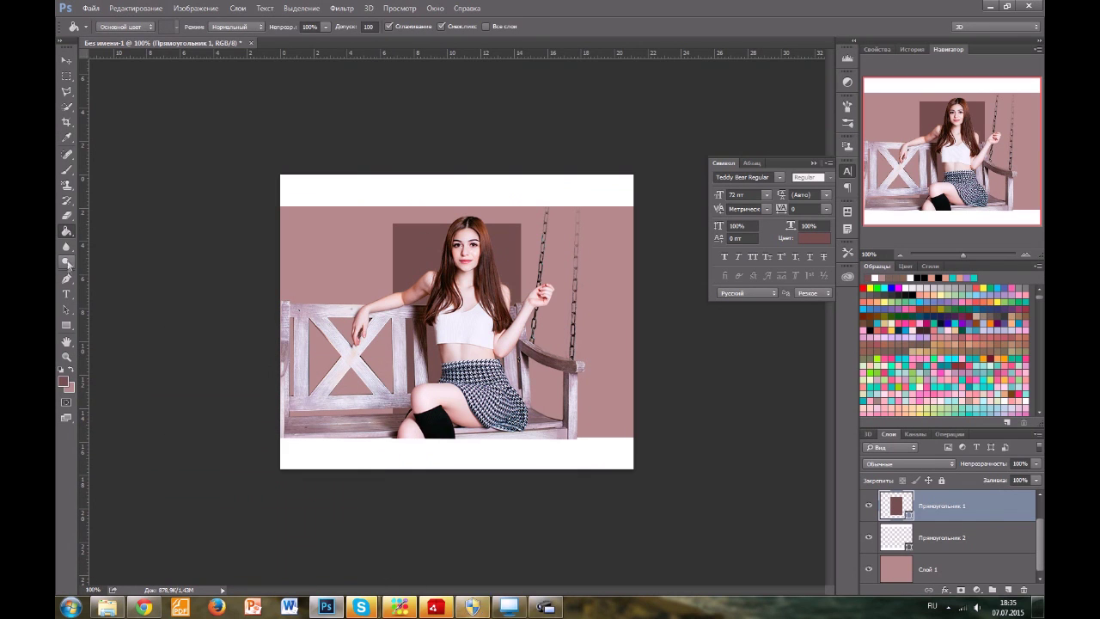
{"action": "left_click", "coordinate": [67, 294]}
{"action": "left_click", "coordinate": [373, 245]}
{"action": "type", "text": "Помо"}
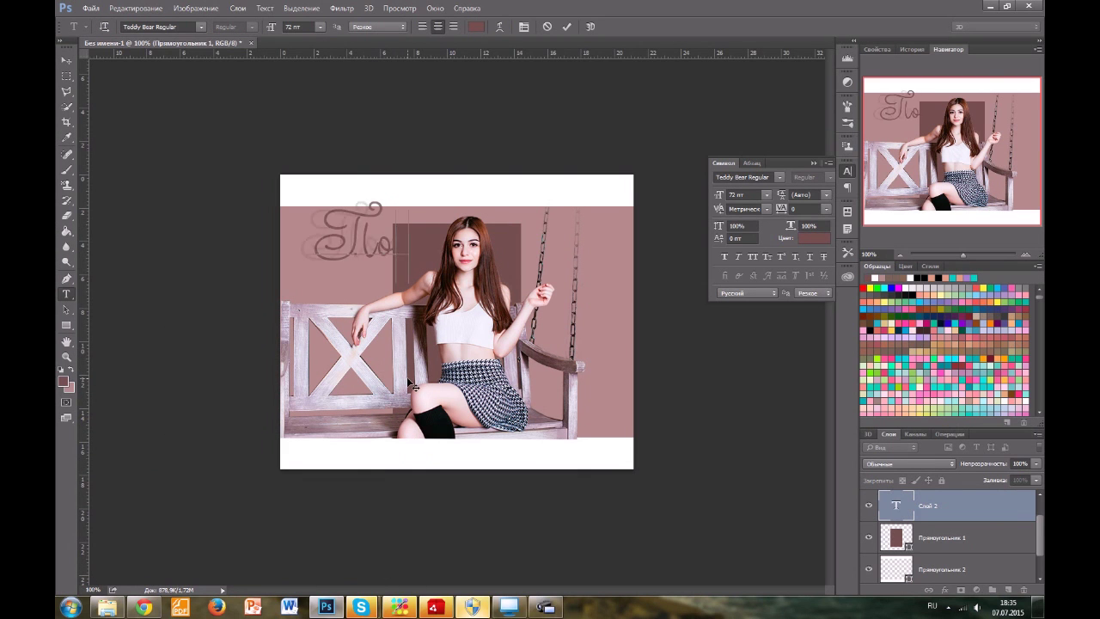
{"action": "left_click", "coordinate": [144, 607]}
{"action": "key", "text": "alt+Tab"}
{"action": "type", "text": "щ"}
{"action": "left_click", "coordinate": [566, 29]}
Recolour the "Помощь" text with the black sampled from the girl's sock.
{"action": "left_click", "coordinate": [416, 269]}
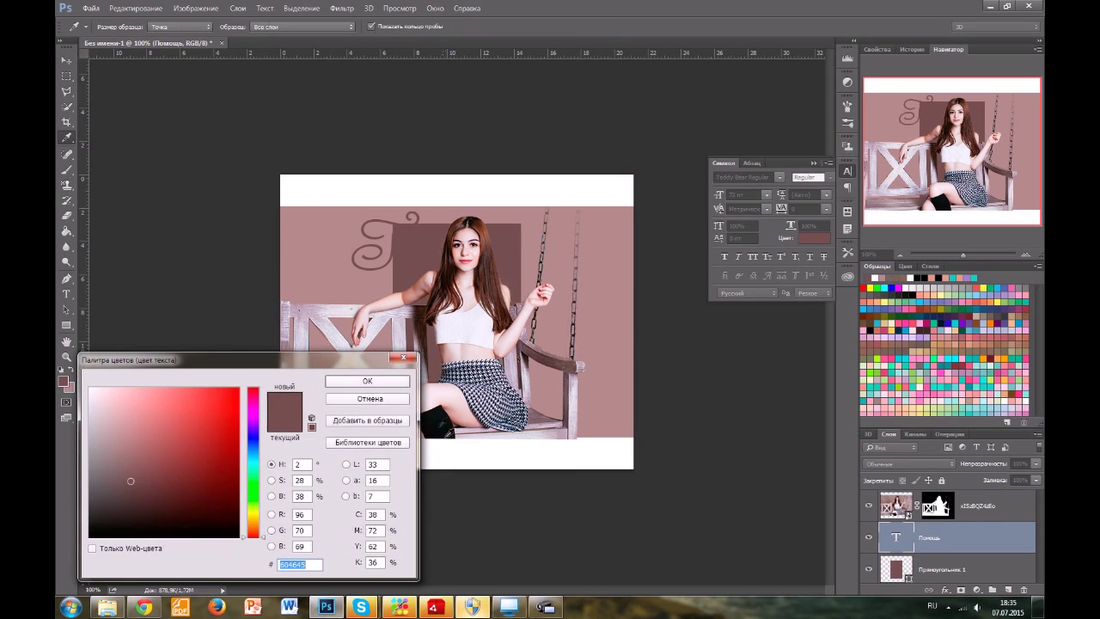
{"action": "left_click", "coordinate": [447, 435]}
{"action": "left_click", "coordinate": [367, 381]}
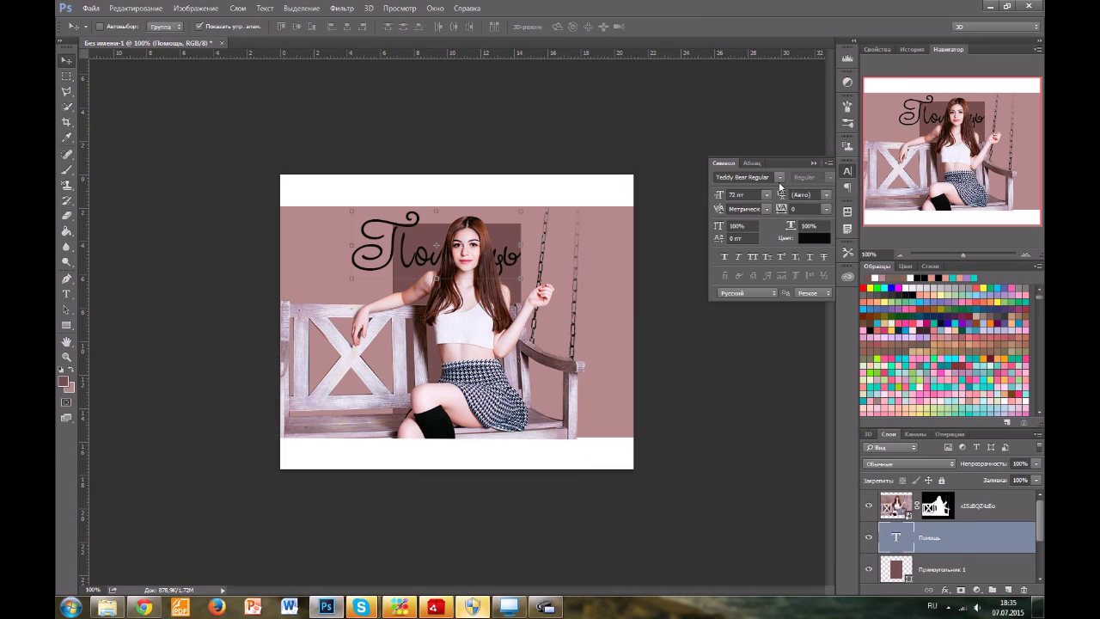
Browse the fonts and set the "Помощь" text to TippyToes X-tra Bold Bold.
{"action": "left_click", "coordinate": [779, 178]}
{"action": "scroll", "coordinate": [746, 404], "scroll_direction": "down", "scroll_amount": 1}
{"action": "scroll", "coordinate": [745, 412], "scroll_direction": "down", "scroll_amount": 3}
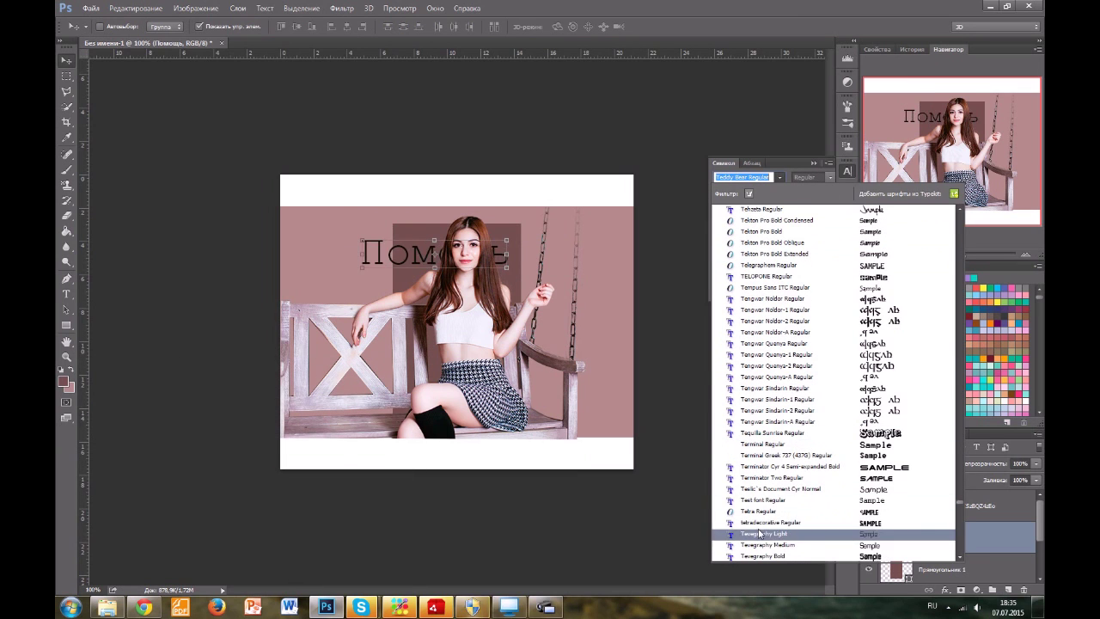
{"action": "scroll", "coordinate": [761, 536], "scroll_direction": "down", "scroll_amount": 5}
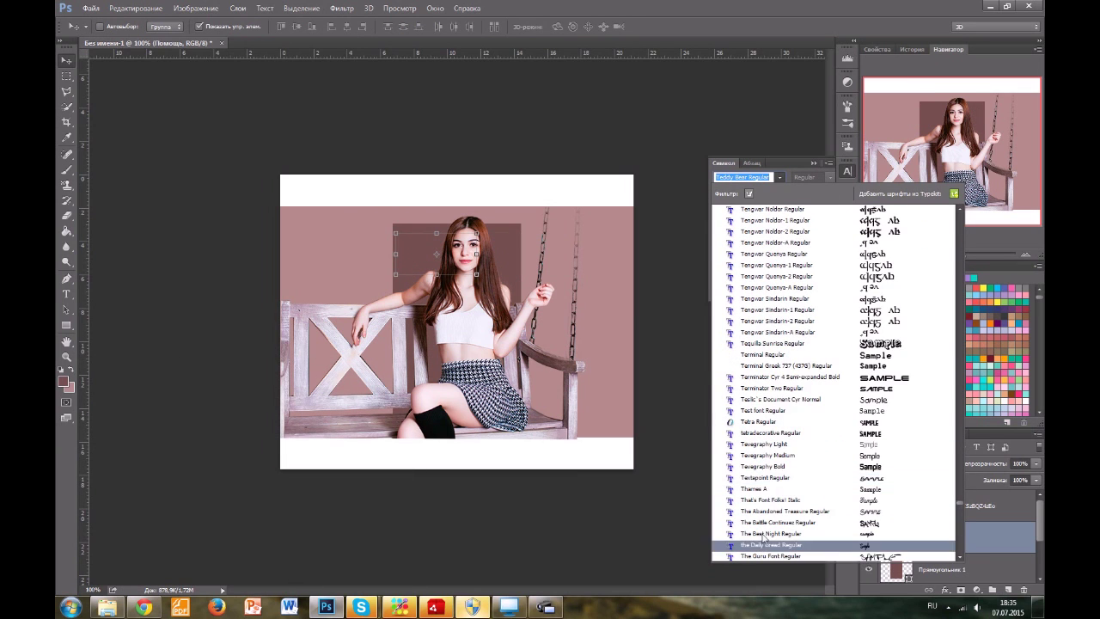
{"action": "scroll", "coordinate": [756, 543], "scroll_direction": "down", "scroll_amount": 6}
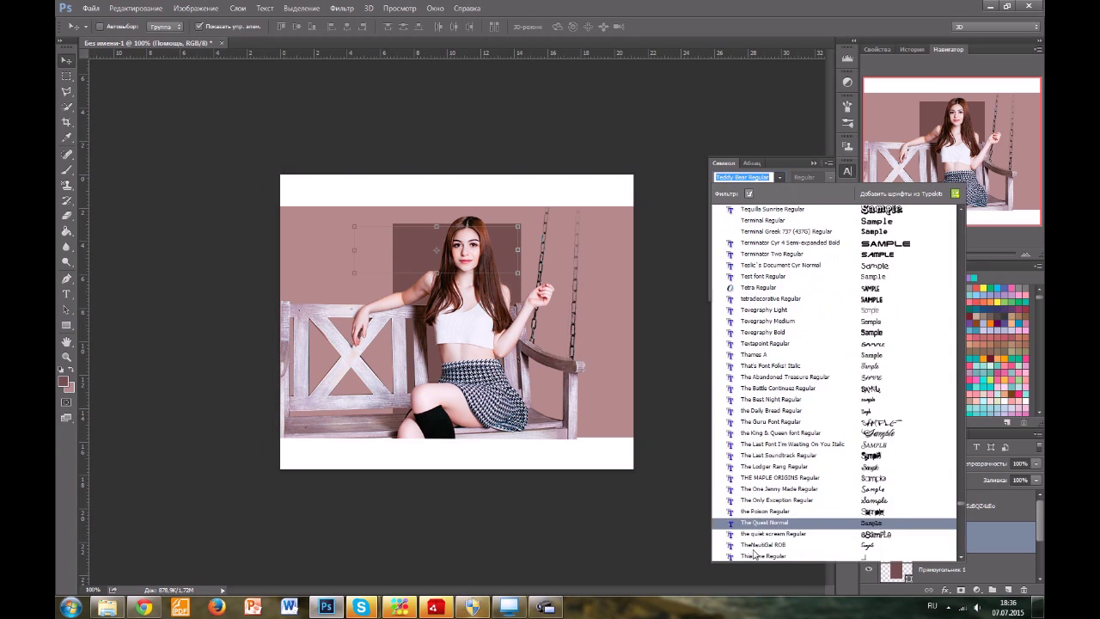
{"action": "scroll", "coordinate": [761, 534], "scroll_direction": "down", "scroll_amount": 2}
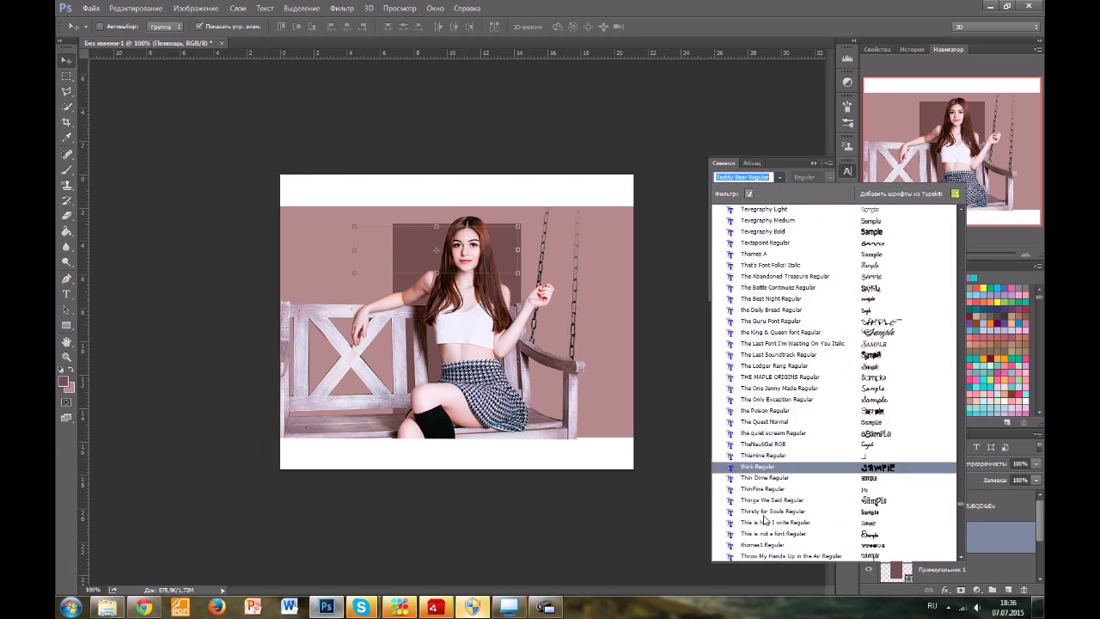
{"action": "scroll", "coordinate": [763, 536], "scroll_direction": "down", "scroll_amount": 5}
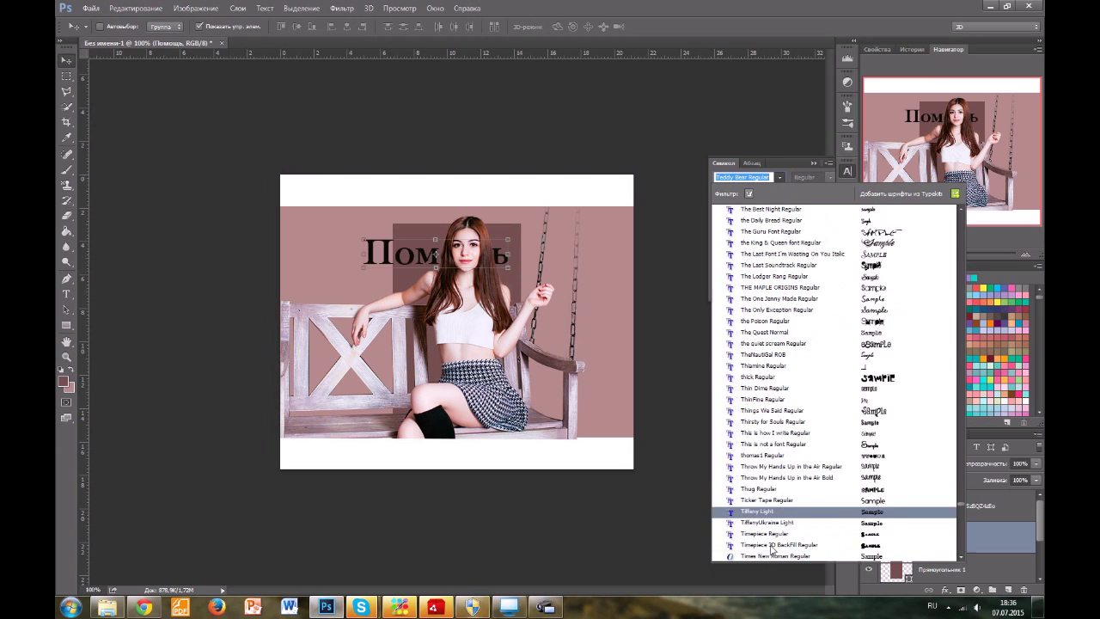
{"action": "scroll", "coordinate": [766, 550], "scroll_direction": "down", "scroll_amount": 3}
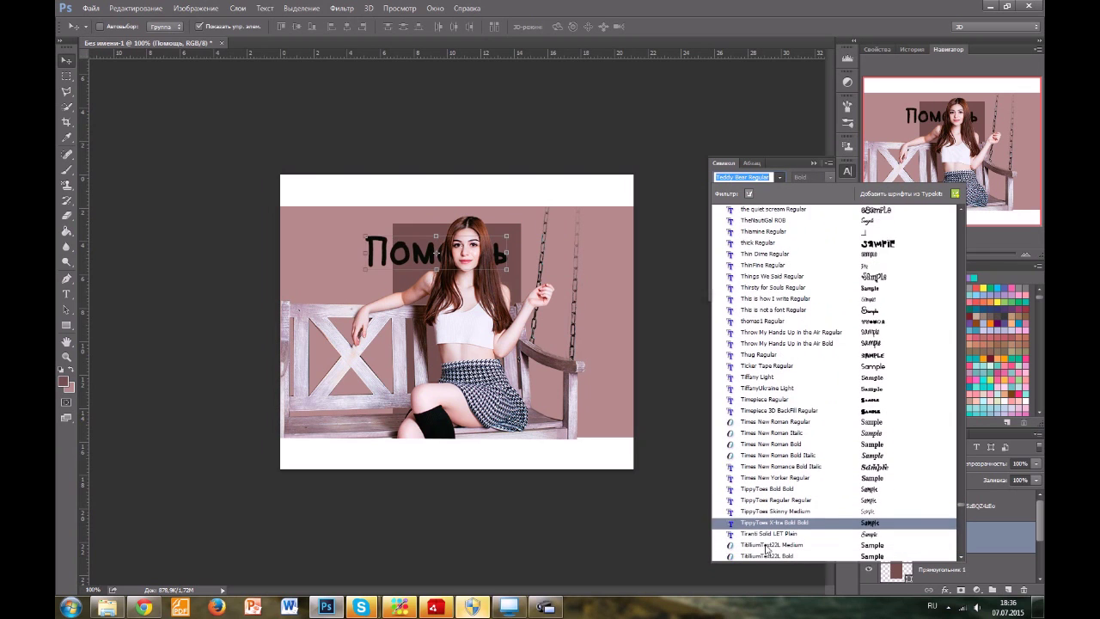
{"action": "left_click", "coordinate": [775, 510]}
Shrink the "Помощь" text to 24.28 pt, tilt it upward, and place it in the dark rectangle's upper left part.
{"action": "left_click_drag", "start_coordinate": [470, 240], "coordinate": [380, 247]}
{"action": "key", "text": "ctrl+t"}
{"action": "left_click_drag", "start_coordinate": [400, 231], "coordinate": [394, 219]}
{"action": "left_click_drag", "start_coordinate": [356, 259], "coordinate": [435, 238]}
{"action": "left_click", "coordinate": [613, 28]}
Duplicate the "Помощь" text layer and place the copy below the original.
{"action": "right_click", "coordinate": [987, 545]}
{"action": "left_click", "coordinate": [885, 103]}
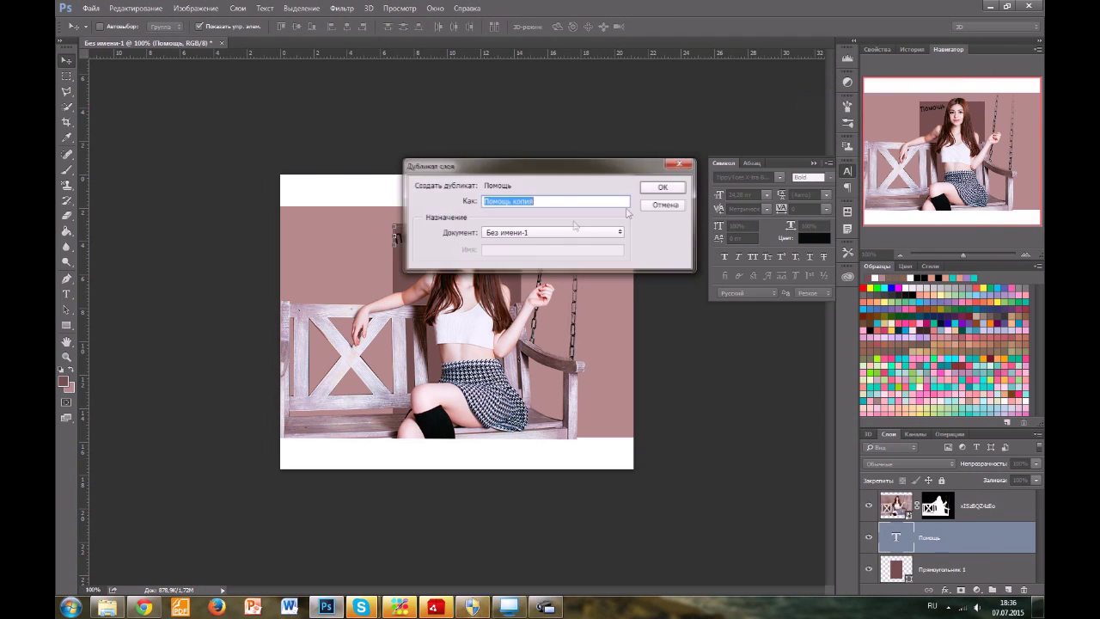
{"action": "key", "text": "Return"}
{"action": "left_click_drag", "start_coordinate": [434, 240], "coordinate": [411, 274]}
Replace the copy's text with "Видео-блоггерам" from the group's title in the browser, split over two lines with 18 pt leading.
{"action": "left_click", "coordinate": [144, 607]}
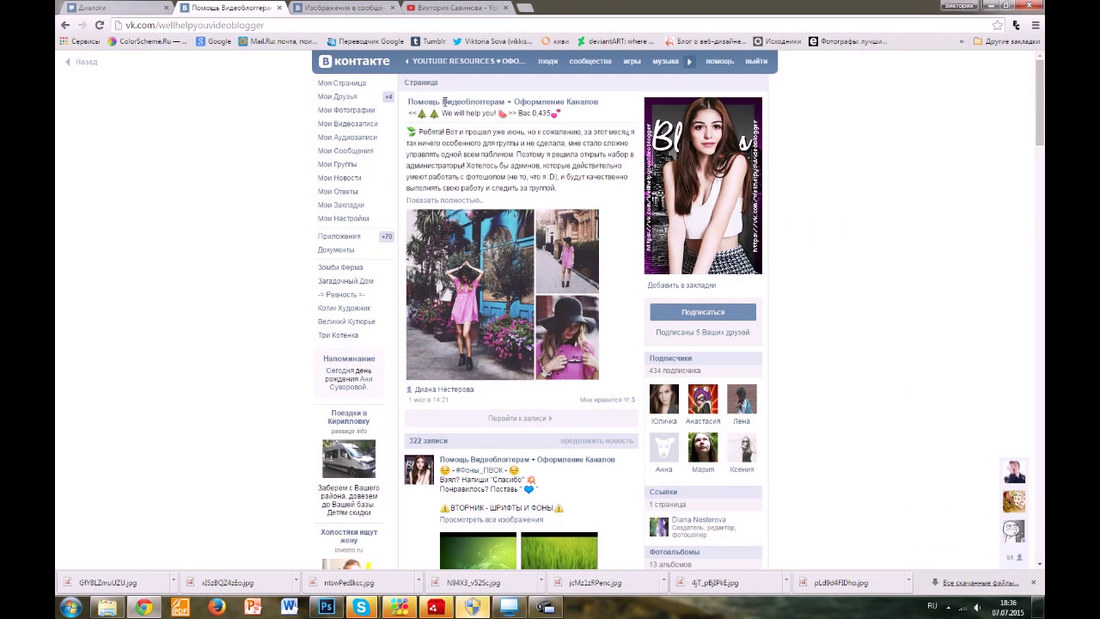
{"action": "right_click", "coordinate": [494, 101]}
{"action": "left_click", "coordinate": [531, 109]}
{"action": "left_click", "coordinate": [326, 607]}
{"action": "left_click", "coordinate": [66, 294]}
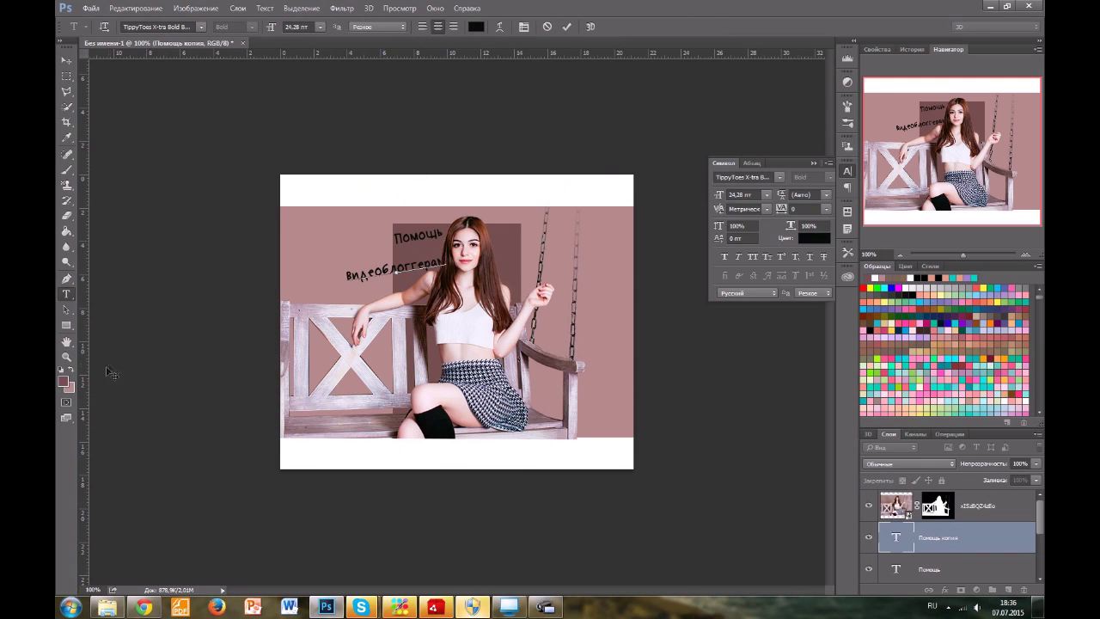
{"action": "key", "text": "Return"}
{"action": "left_click", "coordinate": [66, 61]}
{"action": "left_click", "coordinate": [826, 195]}
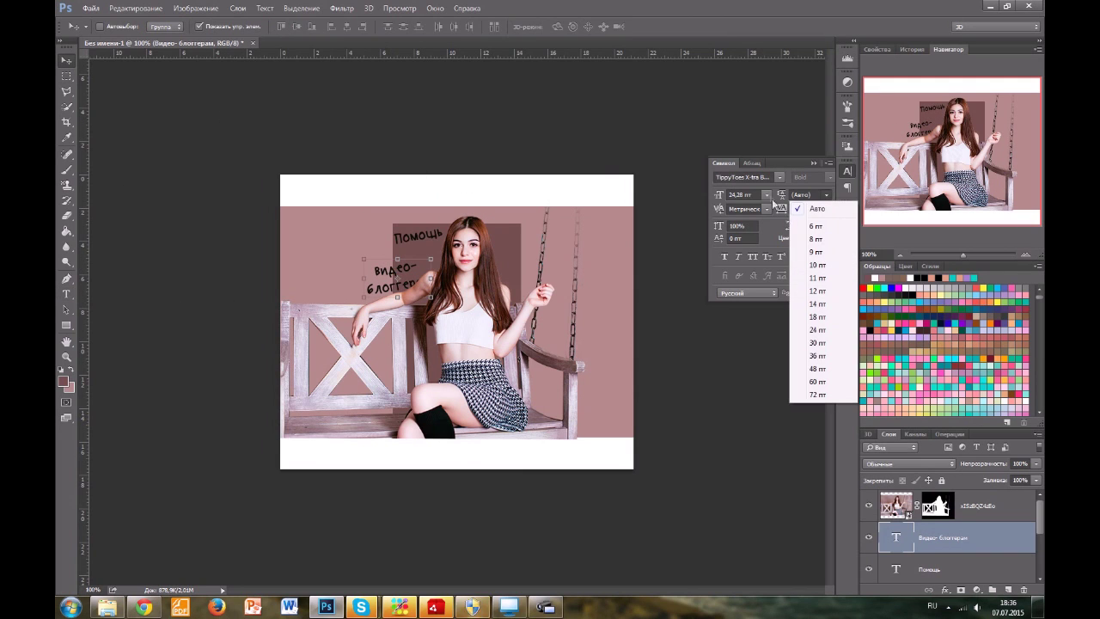
{"action": "left_click", "coordinate": [820, 318]}
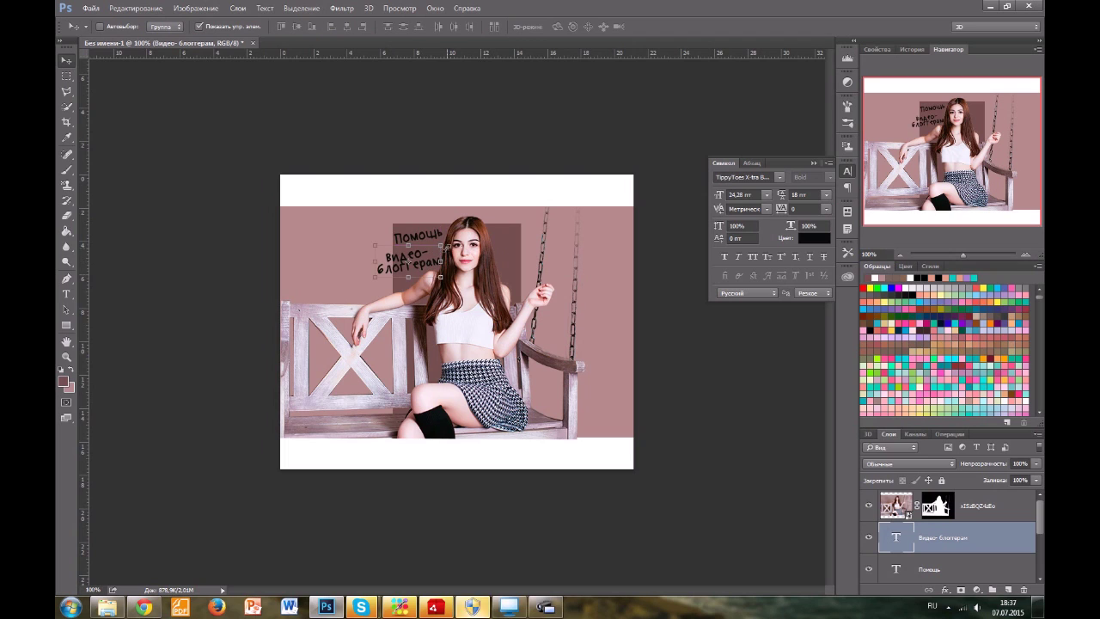
Shift the dark rectangle slightly left and down behind the girl.
{"action": "scroll", "coordinate": [964, 533], "scroll_direction": "down", "scroll_amount": 2}
{"action": "left_click", "coordinate": [957, 547]}
{"action": "left_click_drag", "start_coordinate": [499, 305], "coordinate": [490, 309]}
Scale the "Видео-блоггерам" text to 76.16% and fit it directly beneath "Помощь".
{"action": "scroll", "coordinate": [941, 515], "scroll_direction": "up", "scroll_amount": 2}
{"action": "left_click", "coordinate": [941, 537]}
{"action": "key", "text": "ctrl+t"}
{"action": "mouse_move", "coordinate": [443, 244]}
{"action": "left_mouse_down"}
{"action": "mouse_move", "coordinate": [426, 250]}
{"action": "mouse_move", "coordinate": [433, 267]}
{"action": "mouse_move", "coordinate": [439, 259]}
{"action": "left_mouse_up"}
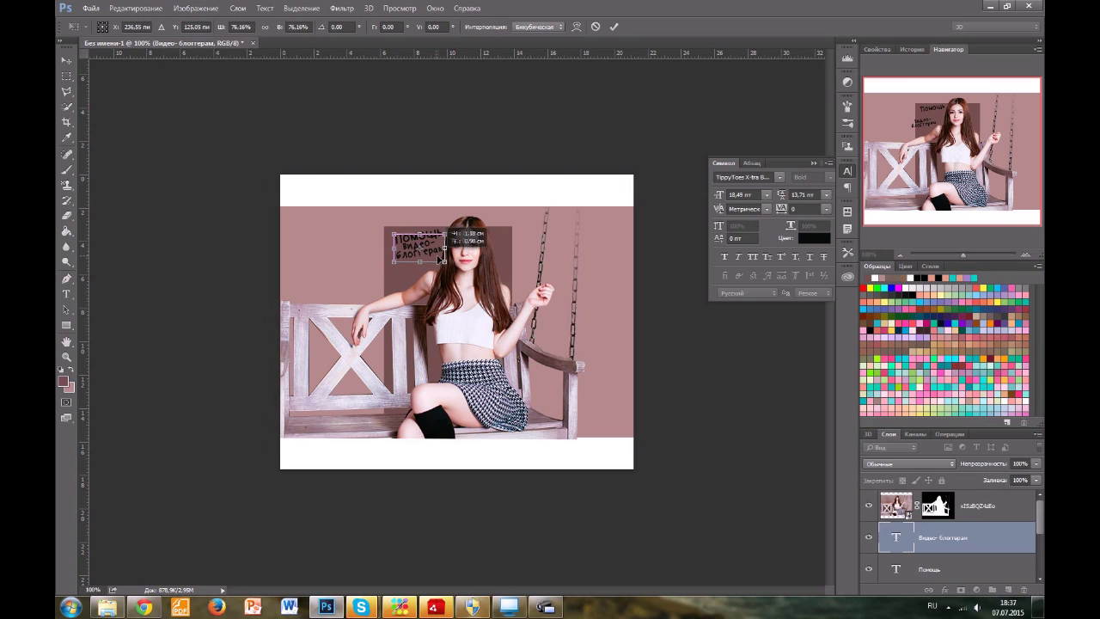
{"action": "left_click", "coordinate": [613, 27]}
Select both text layers together with the dark rectangle and shift them slightly to the left.
{"action": "left_click", "coordinate": [950, 570], "text": "ctrl"}
{"action": "scroll", "coordinate": [952, 568], "scroll_direction": "down", "scroll_amount": 2}
{"action": "left_click", "coordinate": [952, 541], "text": "ctrl"}
{"action": "left_click_drag", "start_coordinate": [487, 333], "coordinate": [482, 330]}
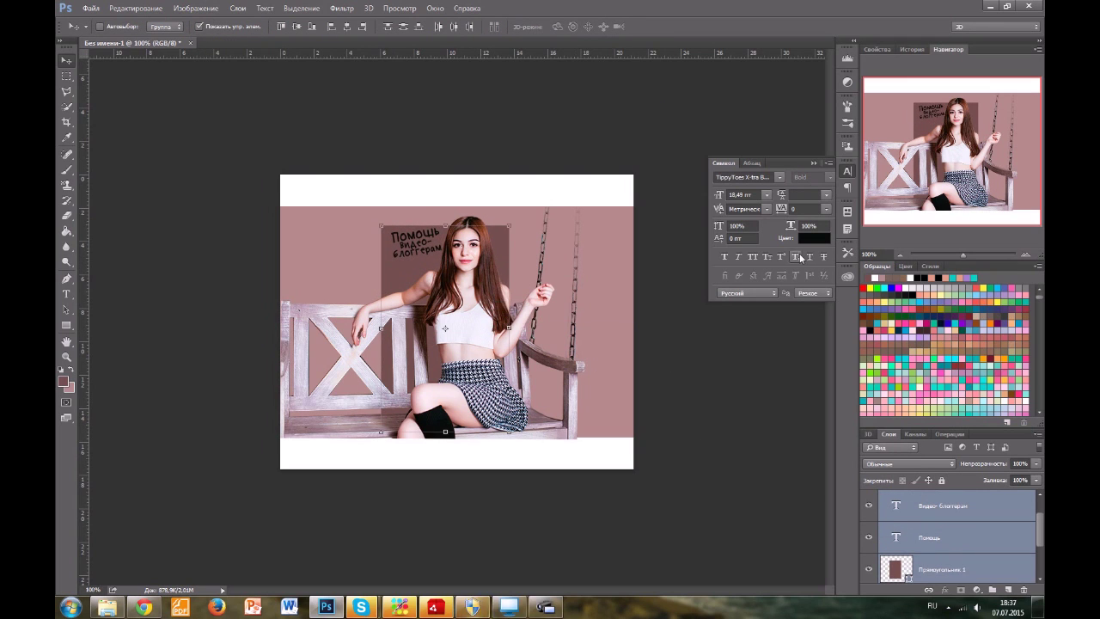
Set the "Видео-блоггерам" text colour to white.
{"action": "left_click", "coordinate": [975, 514]}
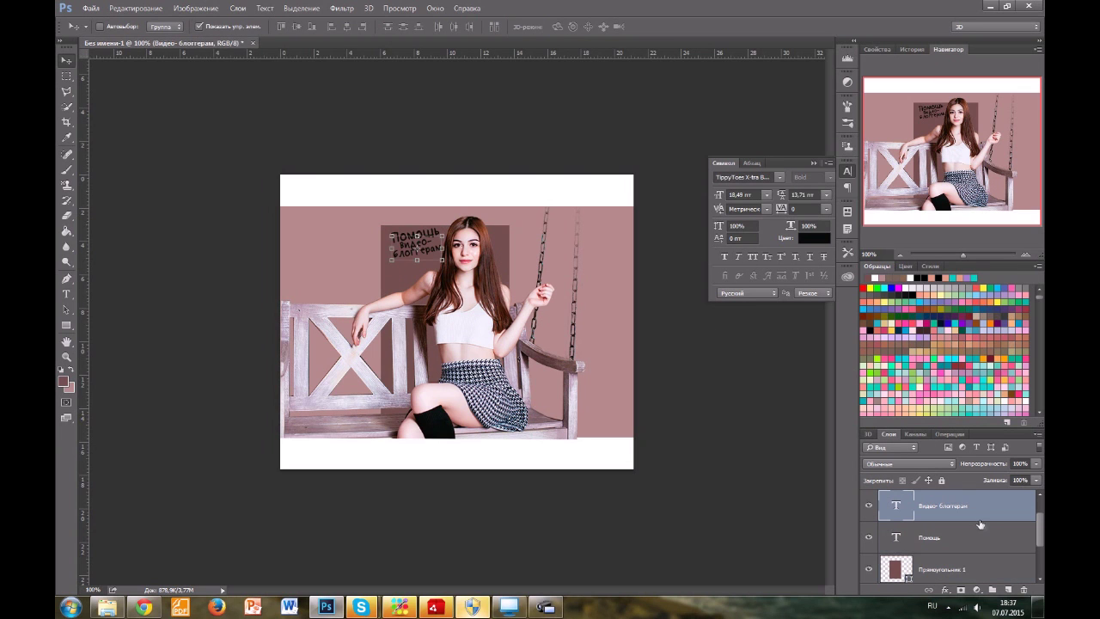
{"action": "left_click", "coordinate": [816, 239]}
{"action": "left_click", "coordinate": [367, 380]}
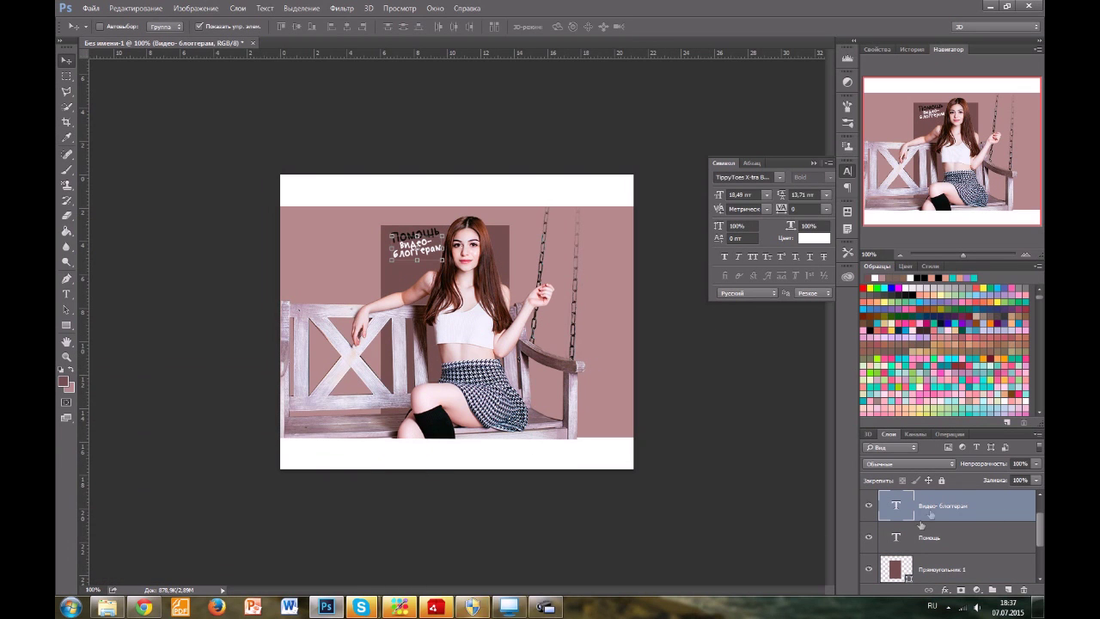
Duplicate the "Видео-блоггерам" layer, put the copy above the photo layer, and place it over the girl's waist.
{"action": "right_click", "coordinate": [945, 507]}
{"action": "left_click", "coordinate": [859, 102]}
{"action": "left_click", "coordinate": [646, 187]}
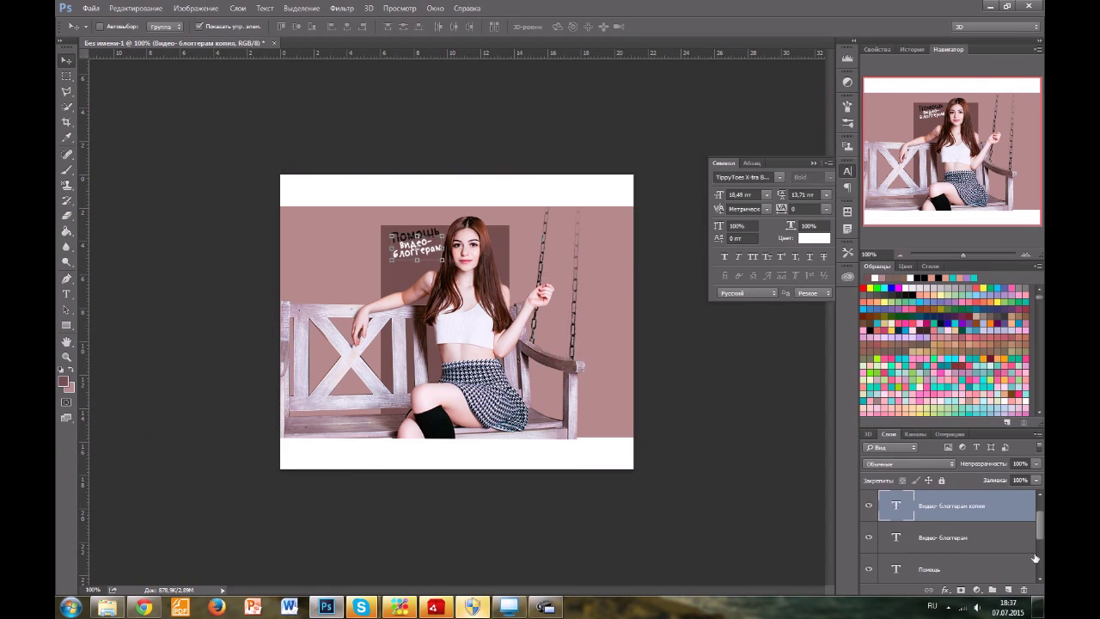
{"action": "mouse_move", "coordinate": [421, 249]}
{"action": "left_mouse_down"}
{"action": "mouse_move", "coordinate": [477, 359]}
{"action": "mouse_move", "coordinate": [421, 249]}
{"action": "left_mouse_up"}
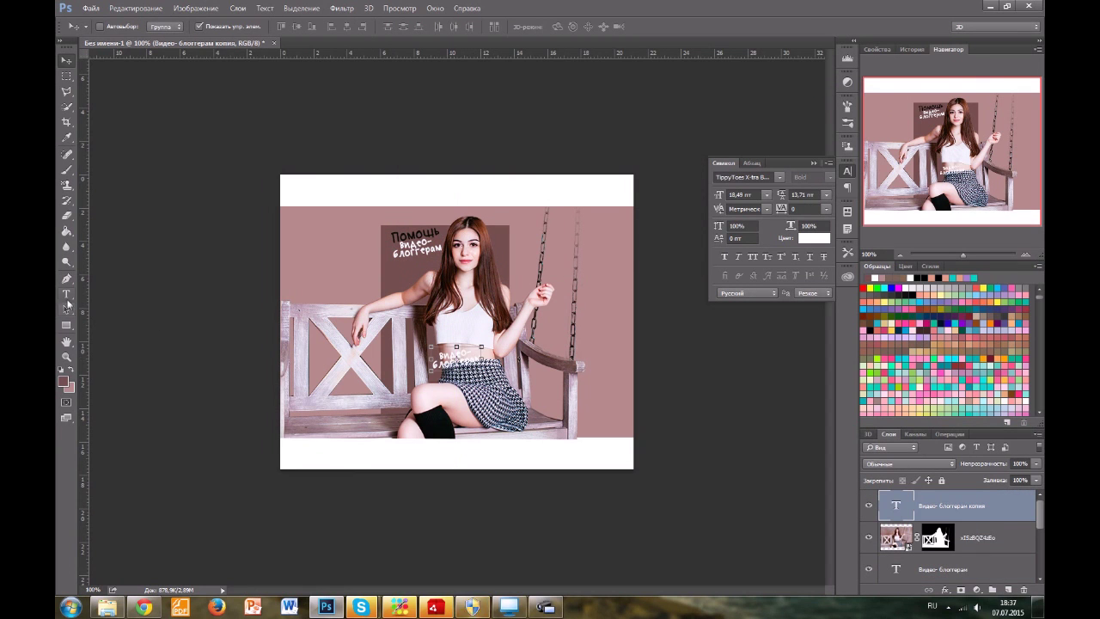
Check the group's title in the browser and replace the copied text over the waist with "Оформление".
{"action": "left_click", "coordinate": [143, 606]}
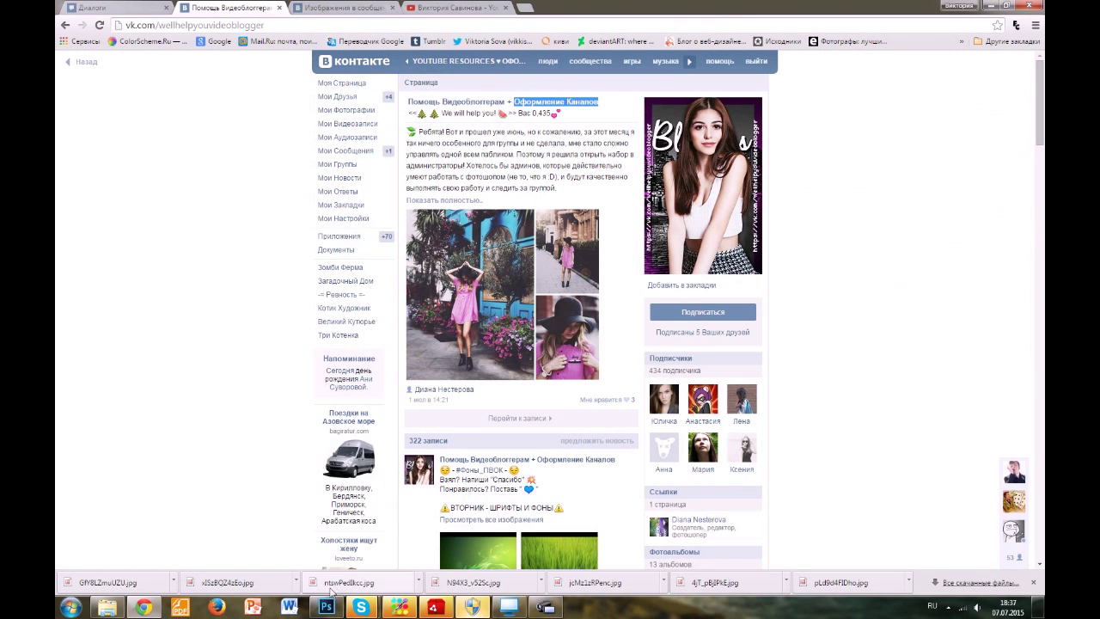
{"action": "key", "text": "alt+Tab"}
{"action": "left_click", "coordinate": [456, 351]}
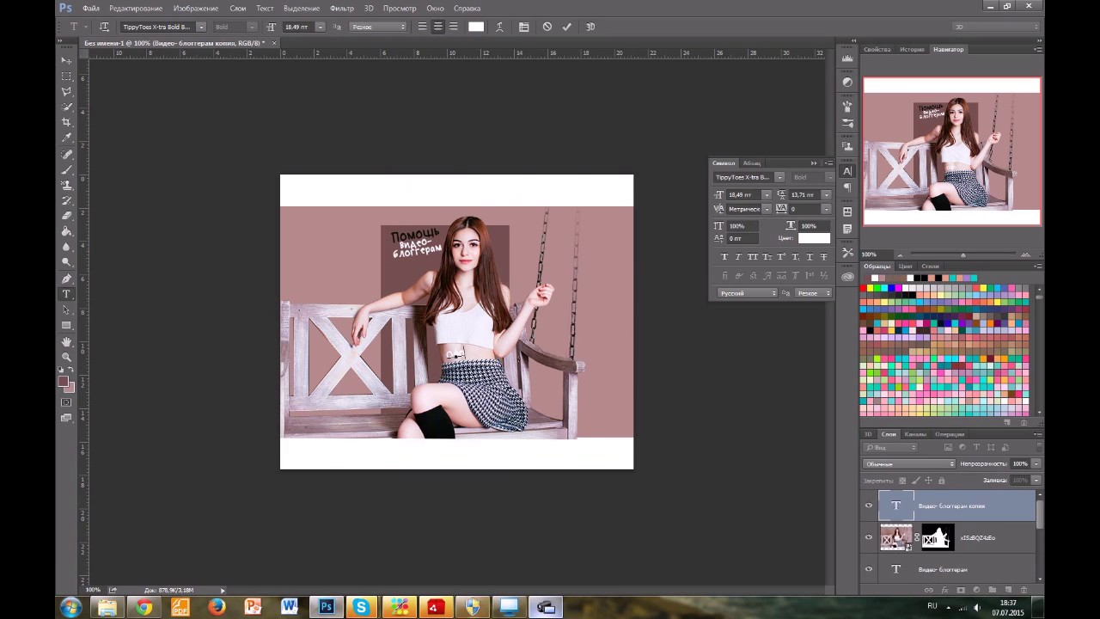
{"action": "left_click", "coordinate": [66, 61]}
Rotate the "Оформление" text by 11.99° and position it across the girl's waist just below her top.
{"action": "left_click_drag", "start_coordinate": [467, 353], "coordinate": [475, 267]}
{"action": "key", "text": "ctrl+t"}
{"action": "left_click_drag", "start_coordinate": [439, 280], "coordinate": [487, 346]}
{"action": "left_click", "coordinate": [613, 26]}
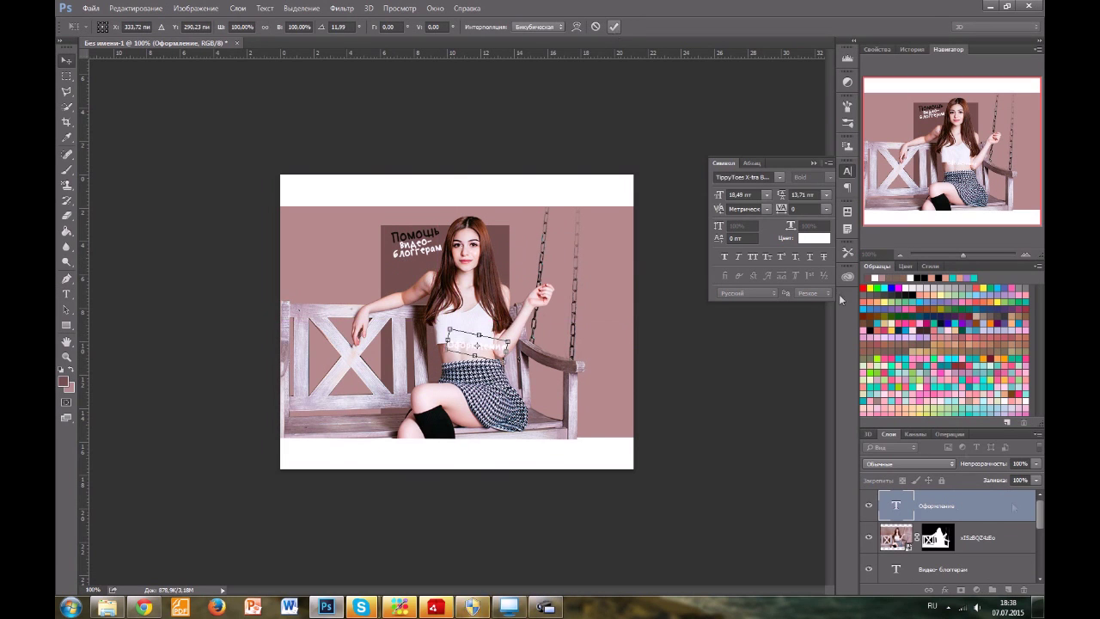
Set the "Оформление" text colour to black and place it on the rectangle directly beneath "Видео-блоггерам".
{"action": "left_click", "coordinate": [813, 238]}
{"action": "left_click_drag", "start_coordinate": [129, 513], "coordinate": [88, 549]}
{"action": "left_click", "coordinate": [380, 387]}
{"action": "key", "text": "v"}
{"action": "left_click_drag", "start_coordinate": [494, 349], "coordinate": [428, 267]}
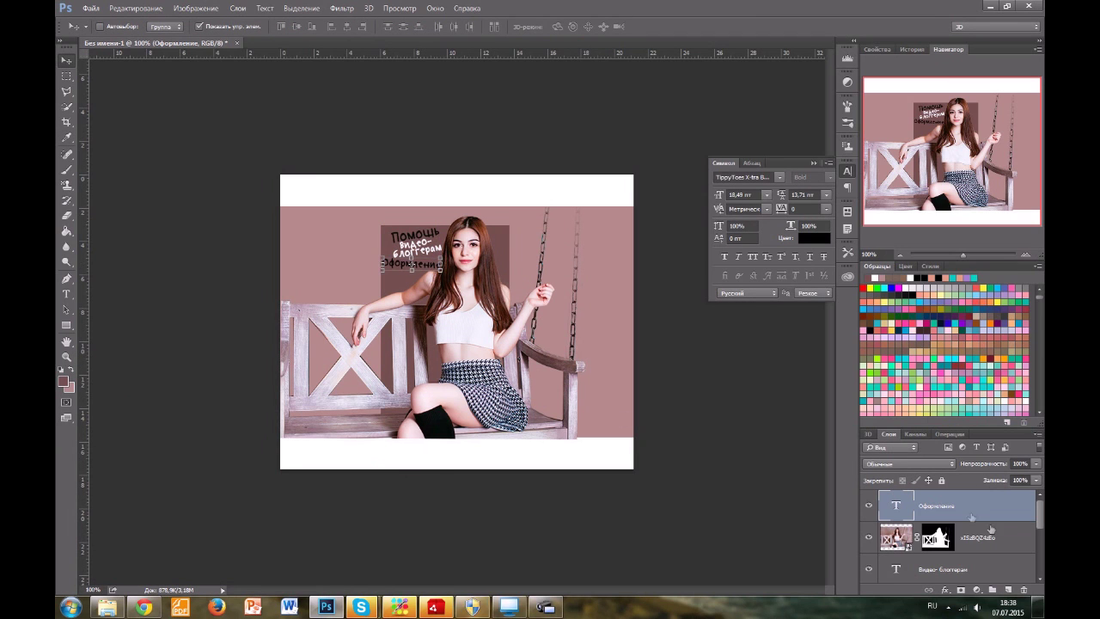
Move the "Оформление" layer below the cut-out photo layer and duplicate it.
{"action": "left_click_drag", "start_coordinate": [988, 511], "coordinate": [988, 547]}
{"action": "right_click", "coordinate": [986, 547]}
{"action": "left_click", "coordinate": [866, 55]}
{"action": "left_click", "coordinate": [648, 191]}
Turn the copied text into white "каналов" lettering positioned directly beneath "Оформление".
{"action": "left_click_drag", "start_coordinate": [414, 264], "coordinate": [392, 274]}
{"action": "key", "text": "t"}
{"action": "double_click", "coordinate": [391, 274]}
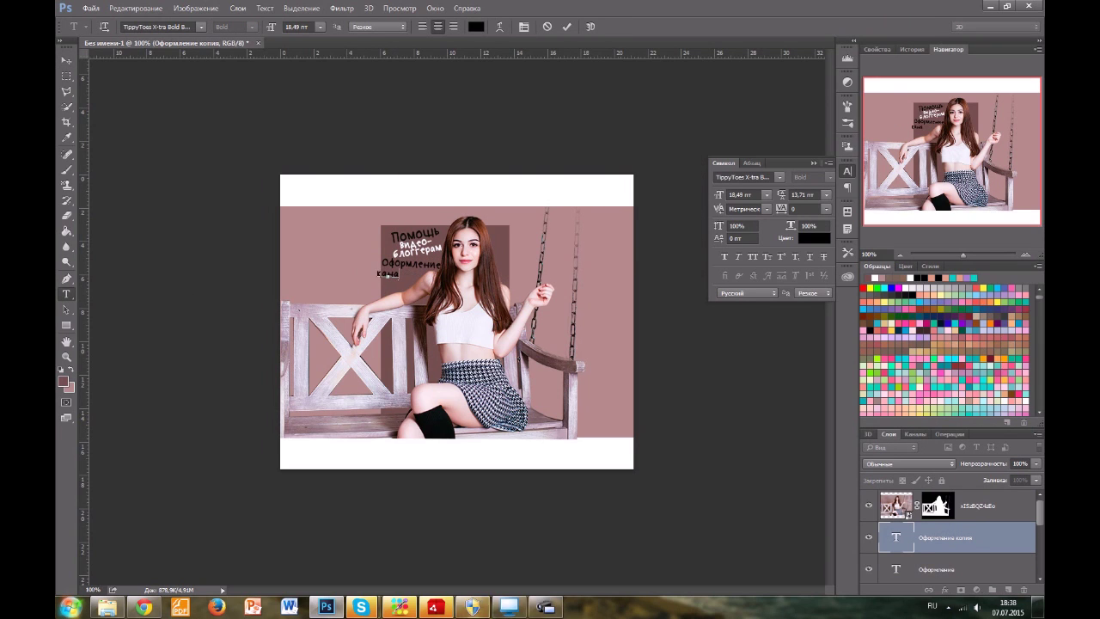
{"action": "left_click", "coordinate": [66, 61]}
{"action": "left_click_drag", "start_coordinate": [399, 275], "coordinate": [417, 275]}
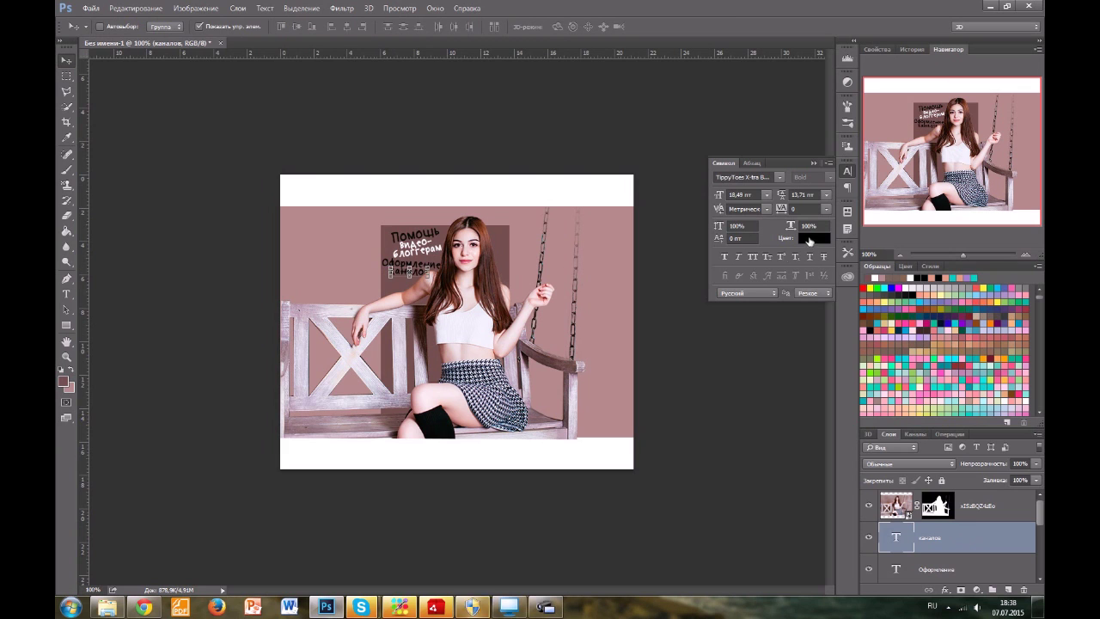
{"action": "left_click", "coordinate": [808, 239]}
{"action": "left_click", "coordinate": [364, 396]}
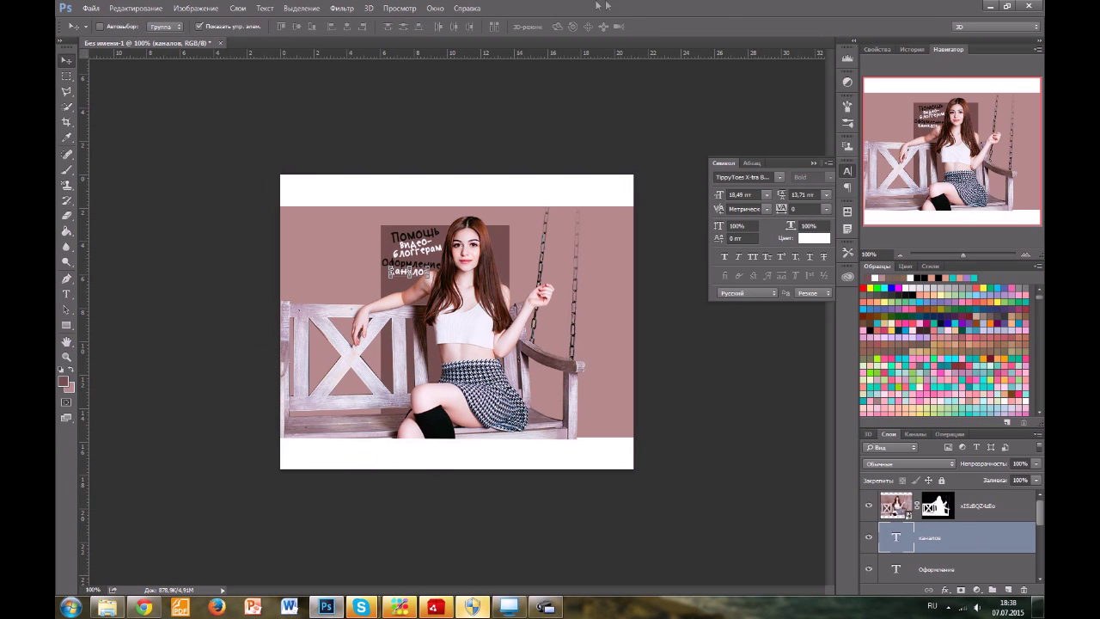
Save the document in Photoshop format under the name "помощь".
{"action": "left_click", "coordinate": [90, 8]}
{"action": "left_click", "coordinate": [129, 127]}
{"action": "type", "text": "п"}
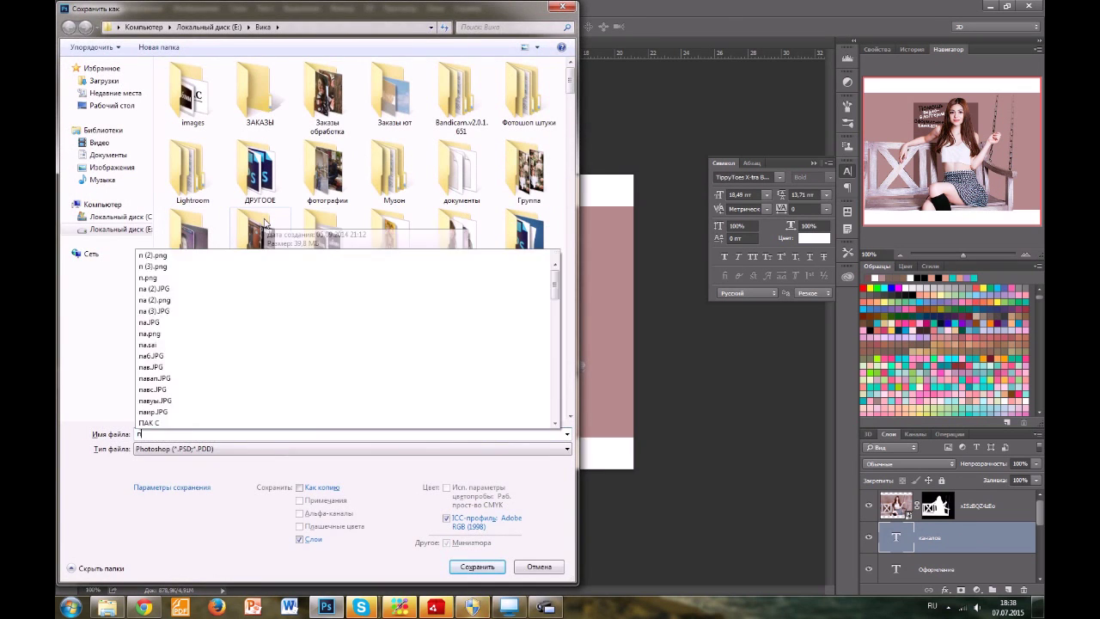
{"action": "type", "text": "омощь"}
{"action": "left_click", "coordinate": [477, 566]}
{"action": "left_click", "coordinate": [857, 89]}
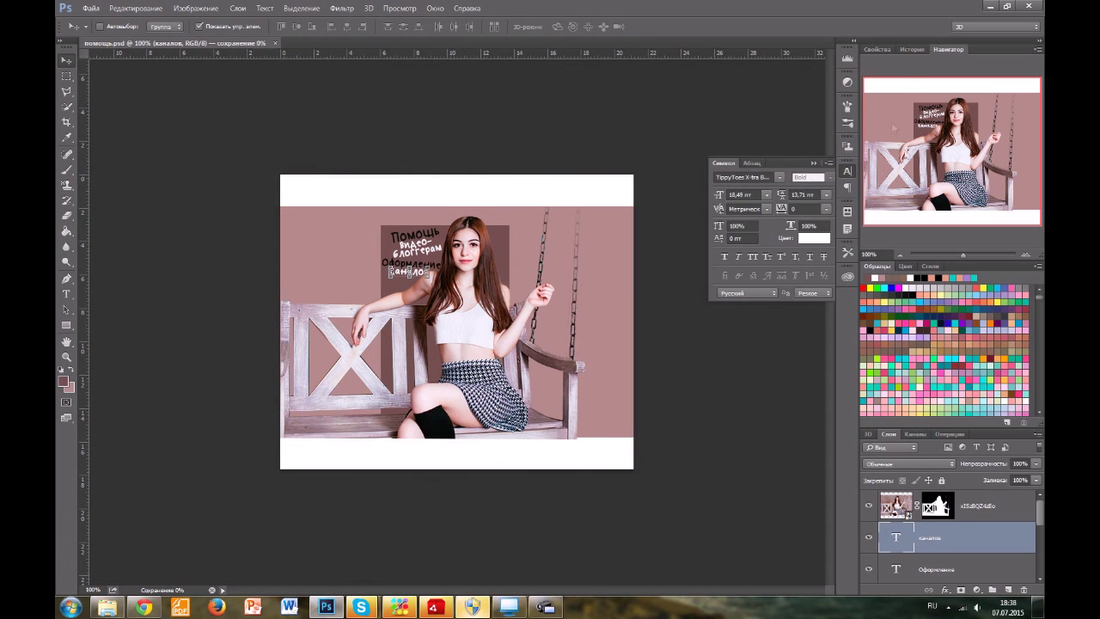
Try a drop-shadow preset style on the text layers and inspect its layer style settings.
{"action": "left_click", "coordinate": [1023, 254]}
{"action": "left_click", "coordinate": [900, 256]}
{"action": "left_click", "coordinate": [929, 266]}
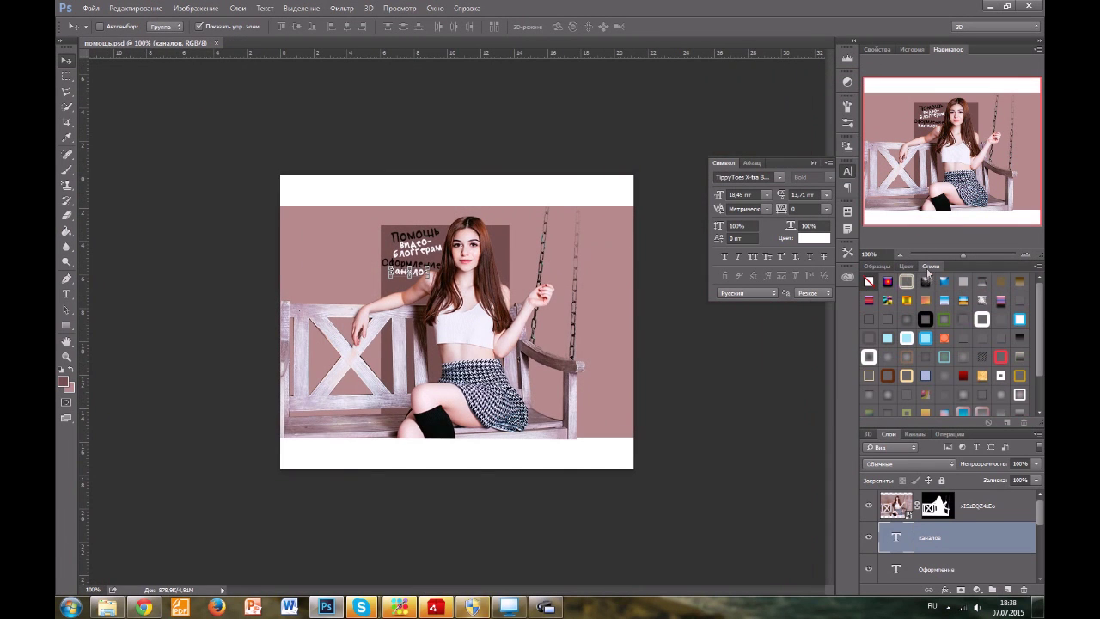
{"action": "left_click", "coordinate": [961, 336]}
{"action": "scroll", "coordinate": [971, 566], "scroll_direction": "down", "scroll_amount": 3}
{"action": "left_click", "coordinate": [971, 567], "text": "shift"}
{"action": "left_click", "coordinate": [959, 339]}
{"action": "double_click", "coordinate": [983, 521]}
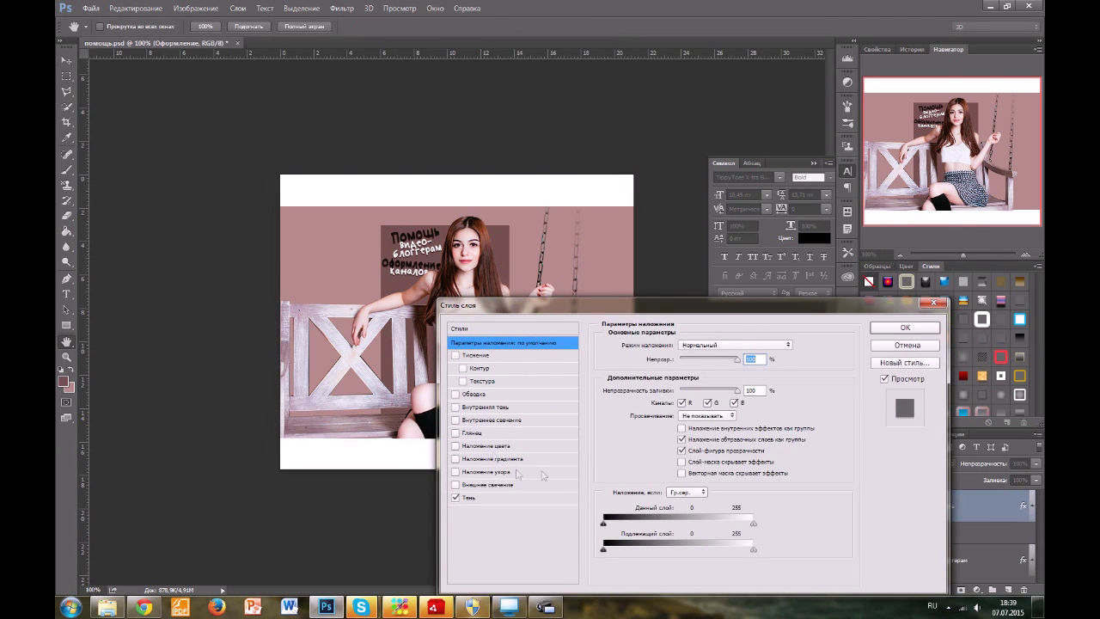
{"action": "left_click", "coordinate": [895, 346]}
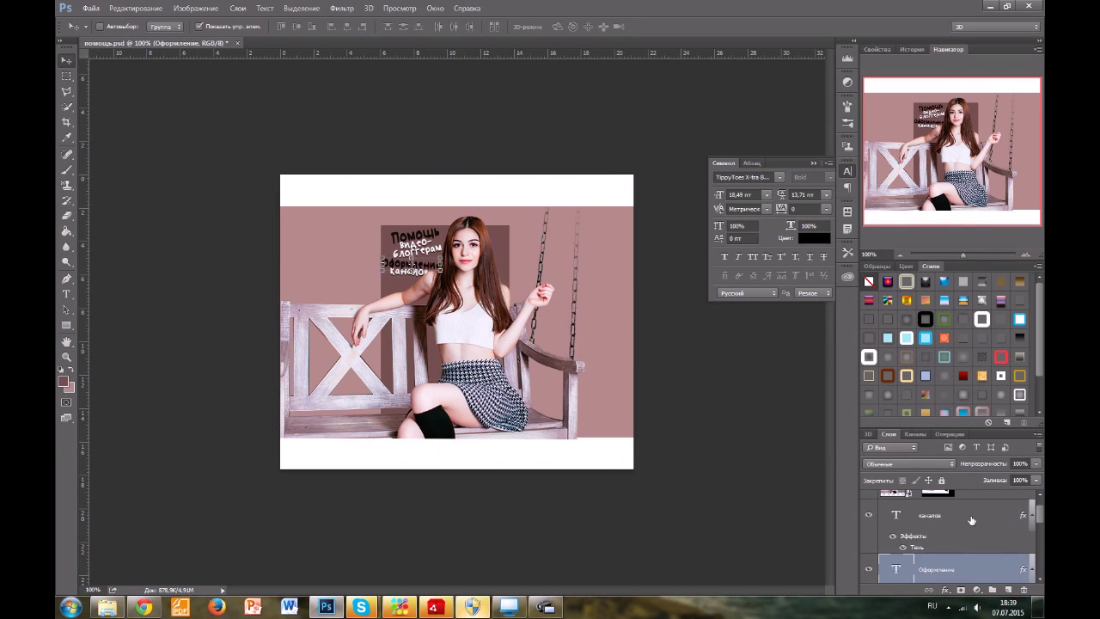
Apply a preset style with an inner glow and drop shadow to all the title text layers.
{"action": "left_click", "coordinate": [873, 394]}
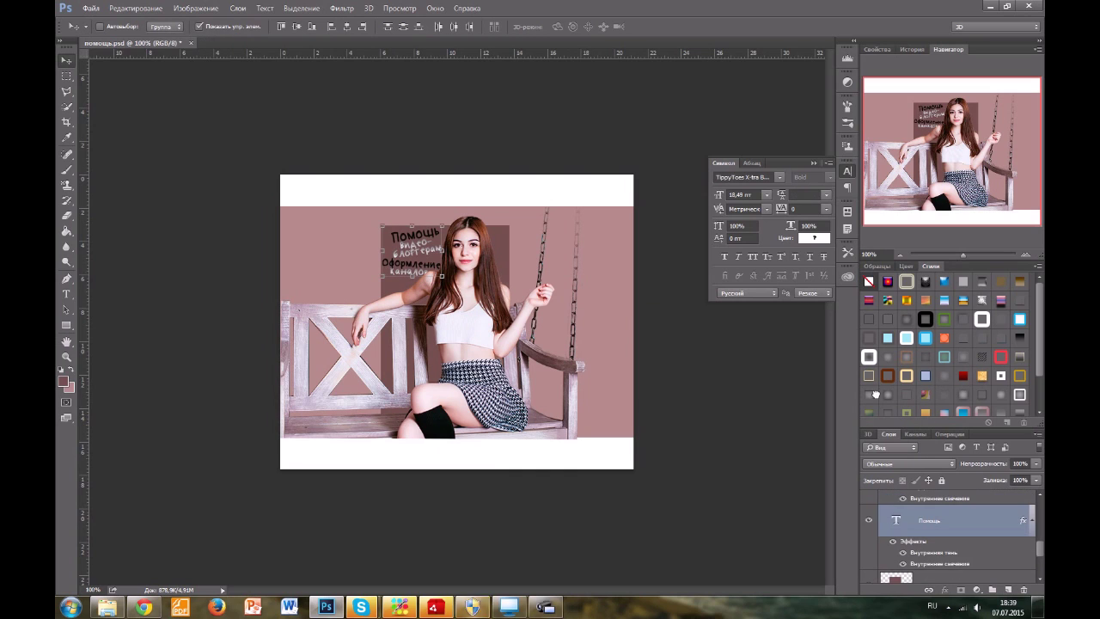
{"action": "scroll", "coordinate": [955, 527], "scroll_direction": "up", "scroll_amount": 5}
{"action": "left_click", "coordinate": [986, 517]}
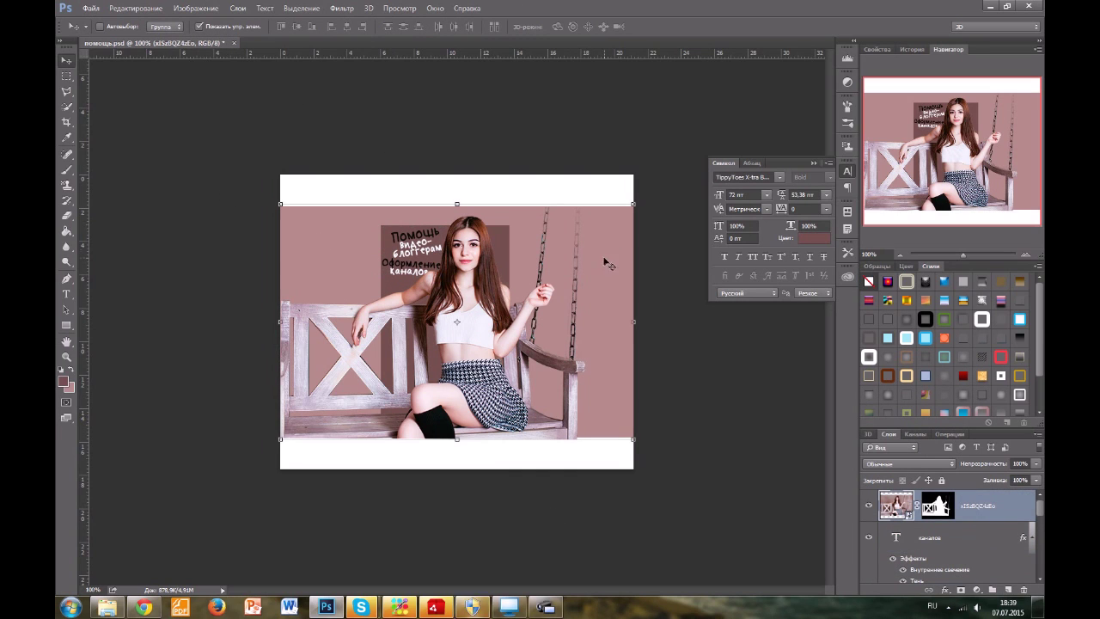
Place the girl's close-up photo above "Слой 1", scale it to about 37.5% and position it over the canvas's left part.
{"action": "scroll", "coordinate": [988, 525], "scroll_direction": "down", "scroll_amount": 10}
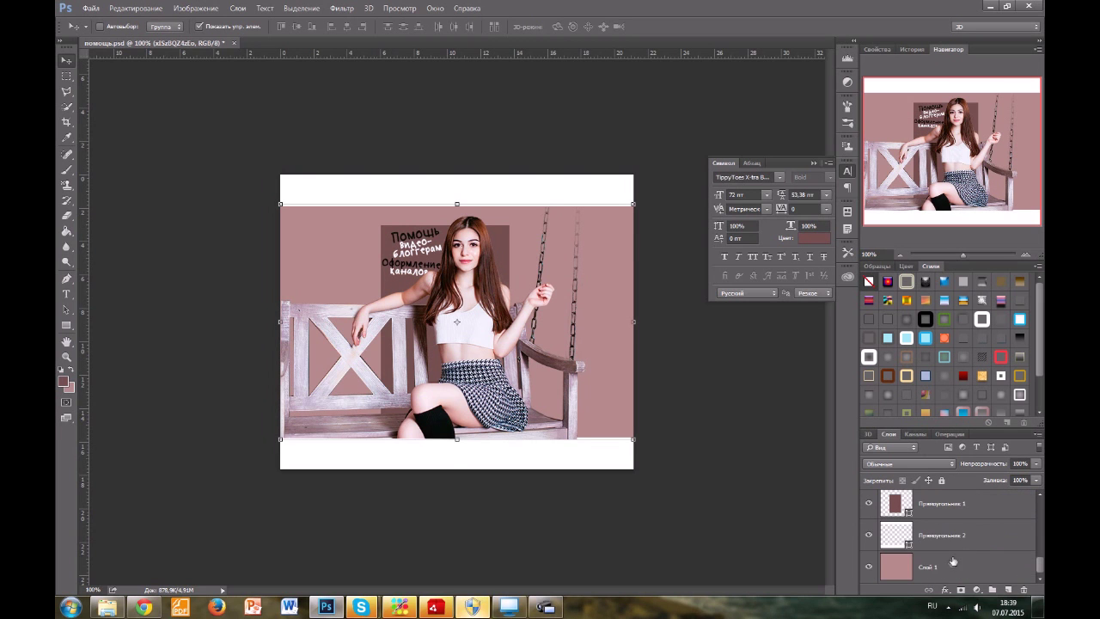
{"action": "left_click", "coordinate": [950, 574]}
{"action": "left_click", "coordinate": [107, 607]}
{"action": "left_click_drag", "start_coordinate": [496, 294], "coordinate": [745, 435]}
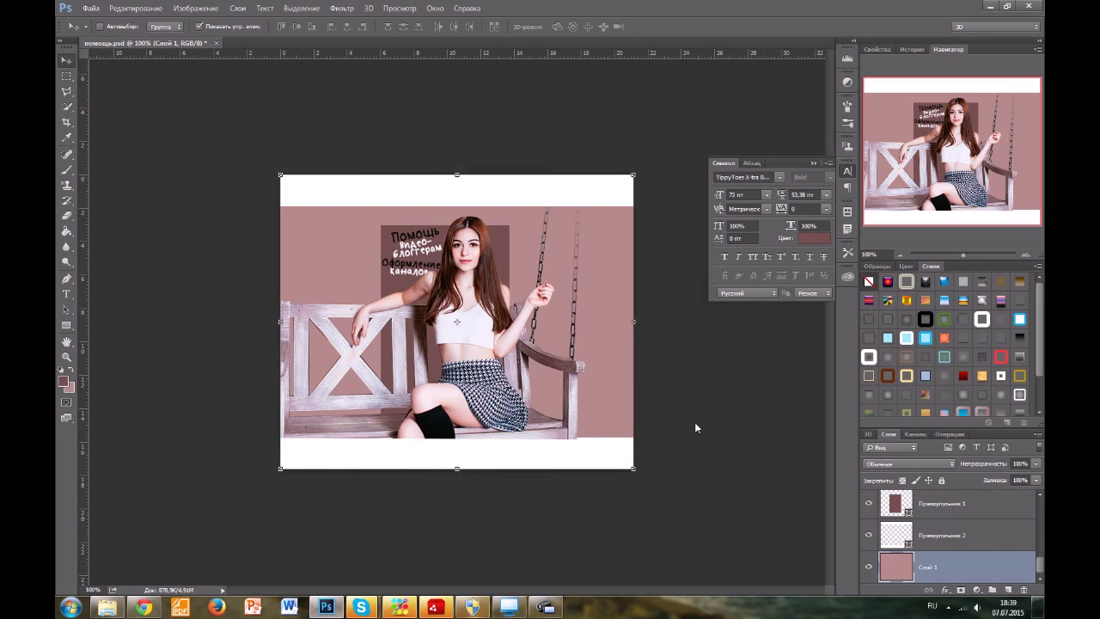
{"action": "left_click_drag", "start_coordinate": [556, 468], "coordinate": [658, 584]}
{"action": "left_click_drag", "start_coordinate": [599, 446], "coordinate": [452, 397]}
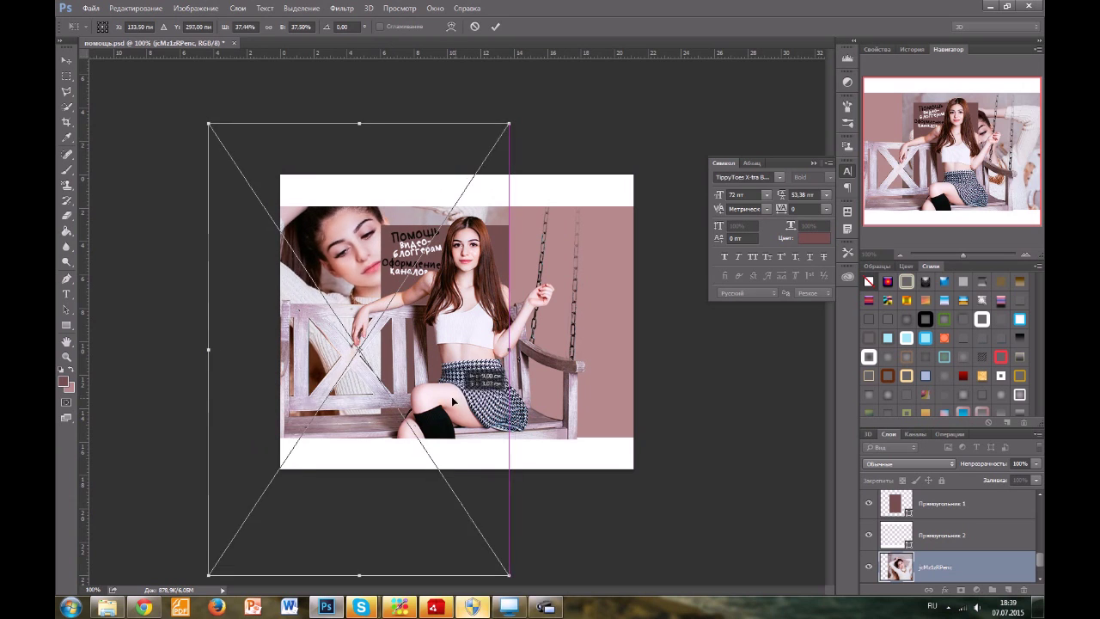
{"action": "left_click", "coordinate": [496, 26]}
Move the close-up photo layer above "Прямоугольник 1", clip it to the rectangle and reposition it.
{"action": "left_click_drag", "start_coordinate": [955, 568], "coordinate": [978, 560]}
{"action": "right_click", "coordinate": [978, 561]}
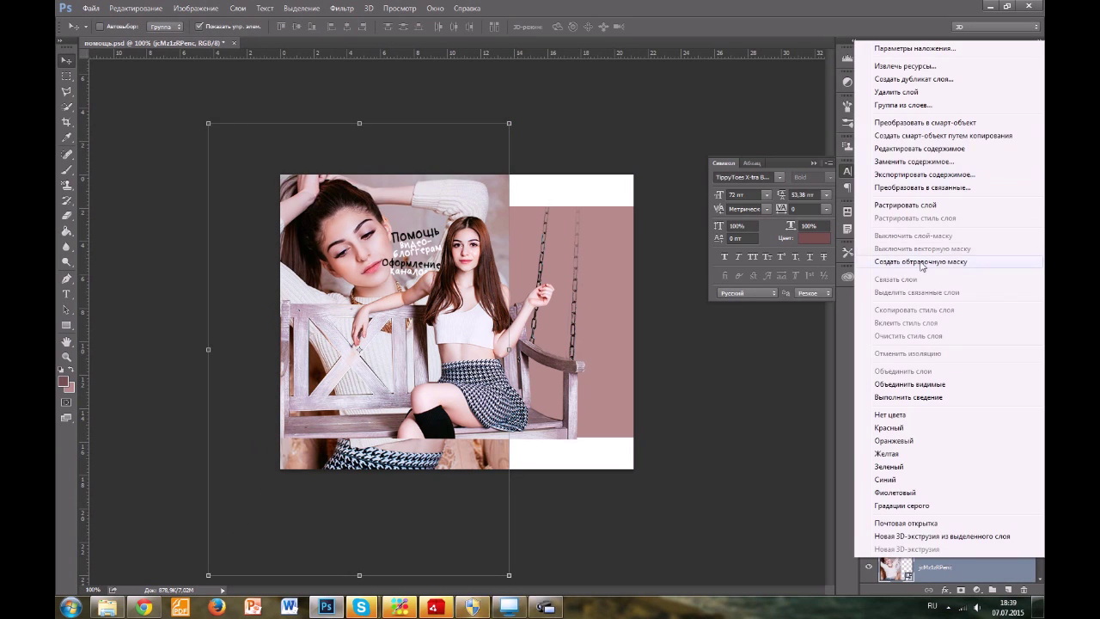
{"action": "left_click", "coordinate": [924, 261]}
{"action": "left_click_drag", "start_coordinate": [467, 249], "coordinate": [524, 243]}
Set the clipped photo's blending mode to "Мягкий свет", adjust its position and rasterize the layer.
{"action": "left_click", "coordinate": [911, 464]}
{"action": "left_click", "coordinate": [880, 263]}
{"action": "left_click_drag", "start_coordinate": [629, 326], "coordinate": [638, 342]}
{"action": "right_click", "coordinate": [976, 563]}
{"action": "left_click", "coordinate": [907, 212]}
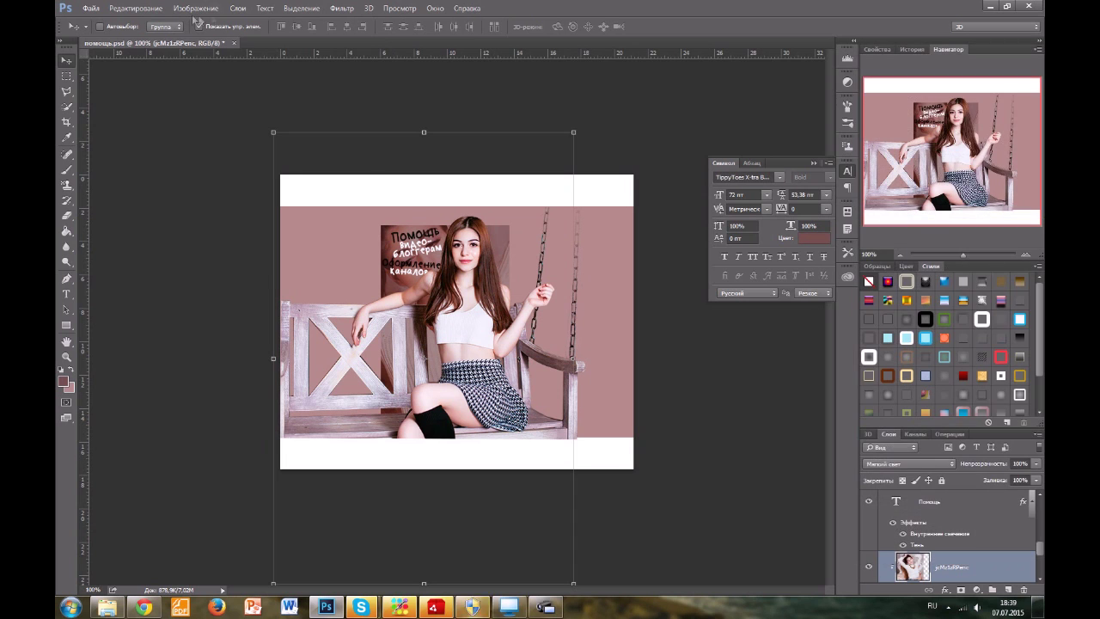
Desaturate the clipped close-up photo and shift it slightly within the rectangle.
{"action": "left_click", "coordinate": [196, 7]}
{"action": "mouse_move", "coordinate": [206, 40]}
{"action": "left_click", "coordinate": [404, 131]}
{"action": "left_click", "coordinate": [642, 181]}
{"action": "left_click", "coordinate": [196, 8]}
{"action": "left_click", "coordinate": [455, 259]}
{"action": "left_click_drag", "start_coordinate": [458, 316], "coordinate": [444, 325]}
Add a thin stroke to "Прямоугольник 1" with its position set to "Снаружи".
{"action": "scroll", "coordinate": [969, 564], "scroll_direction": "down", "scroll_amount": 2}
{"action": "double_click", "coordinate": [992, 547]}
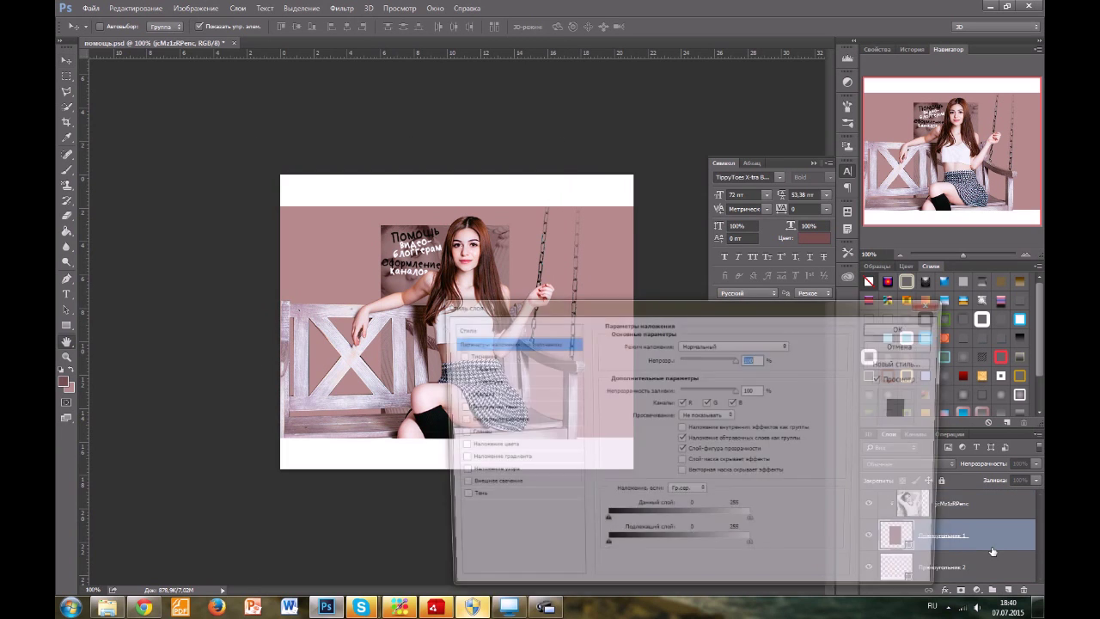
{"action": "left_click", "coordinate": [469, 394]}
{"action": "left_click", "coordinate": [686, 360]}
{"action": "left_click", "coordinate": [682, 369]}
{"action": "left_click_drag", "start_coordinate": [666, 347], "coordinate": [668, 349]}
Set the rectangle's stroke colour to a darker shade of the reddish-brown foreground colour.
{"action": "left_click", "coordinate": [626, 426]}
{"action": "left_click", "coordinate": [66, 380]}
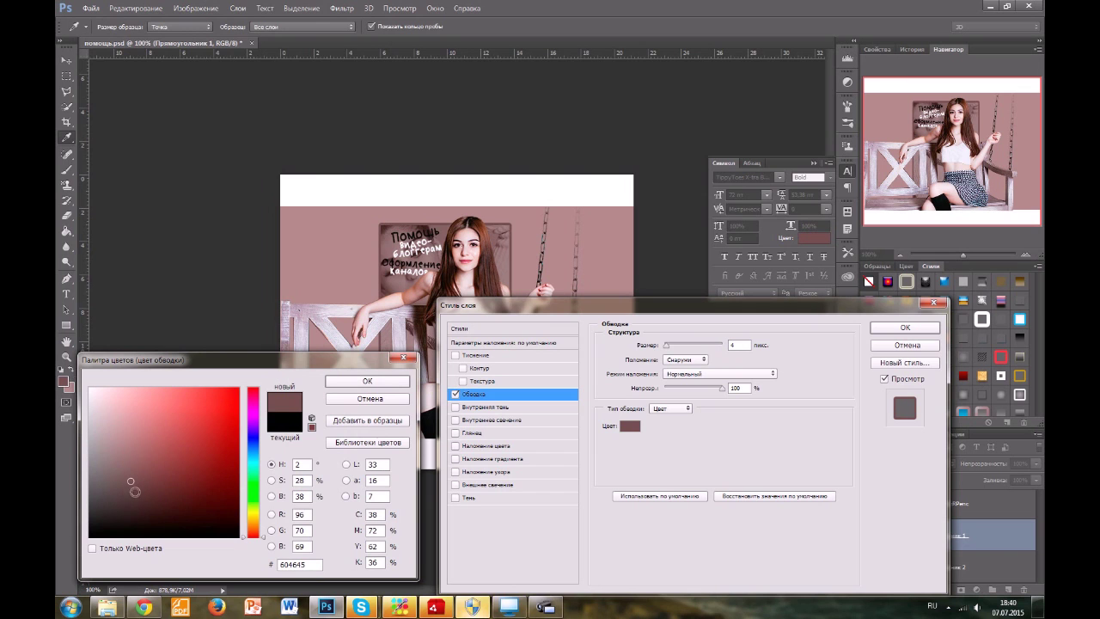
{"action": "left_click", "coordinate": [131, 494]}
{"action": "left_click", "coordinate": [367, 380]}
{"action": "left_click", "coordinate": [905, 327]}
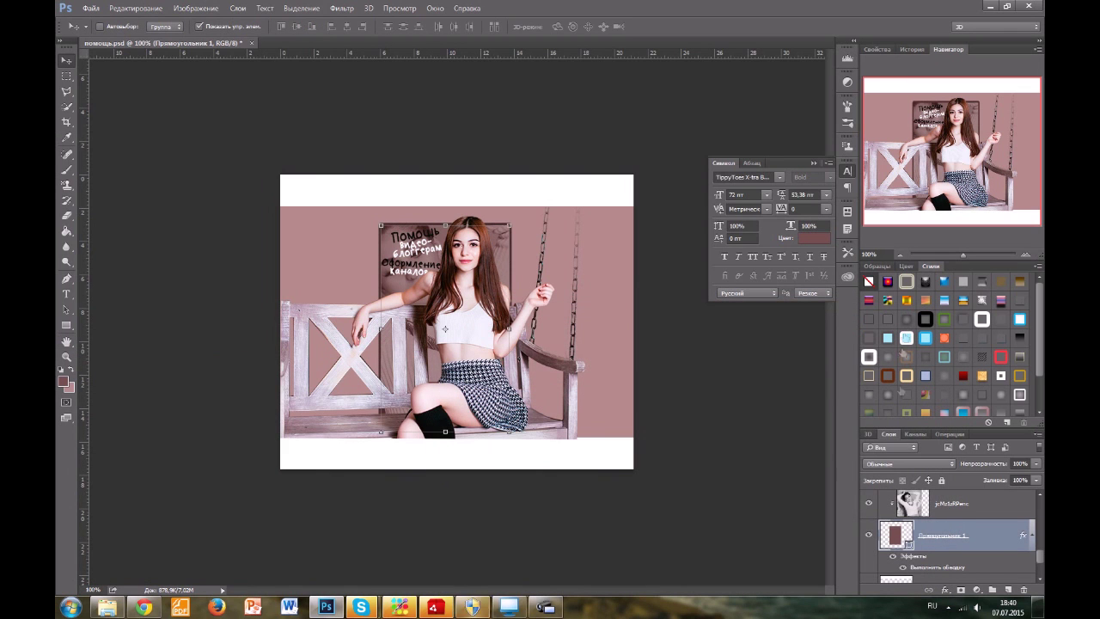
Add a linear gradient fill layer above "Слой 1" and set its angle to 135°.
{"action": "scroll", "coordinate": [920, 531], "scroll_direction": "down", "scroll_amount": 3}
{"action": "left_click", "coordinate": [946, 567]}
{"action": "left_click", "coordinate": [977, 589]}
{"action": "left_click", "coordinate": [926, 347]}
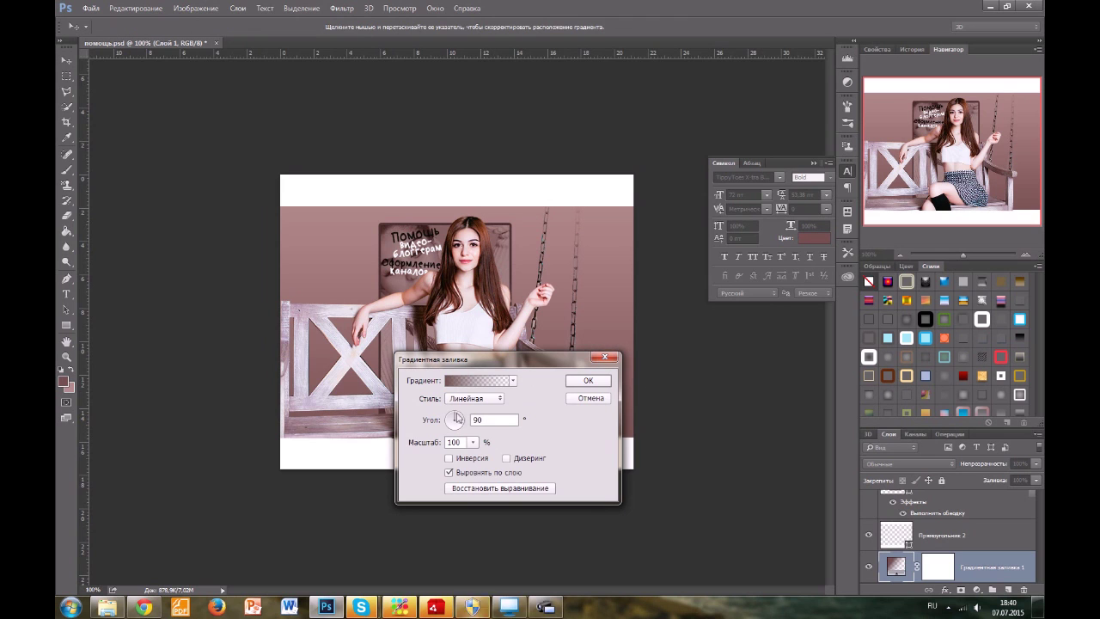
{"action": "left_click_drag", "start_coordinate": [455, 418], "coordinate": [448, 413]}
Set the gradient's starting colour to #413130 and apply the gradient fill.
{"action": "left_click", "coordinate": [476, 379]}
{"action": "left_click", "coordinate": [582, 536]}
{"action": "left_click_drag", "start_coordinate": [127, 492], "coordinate": [129, 501]}
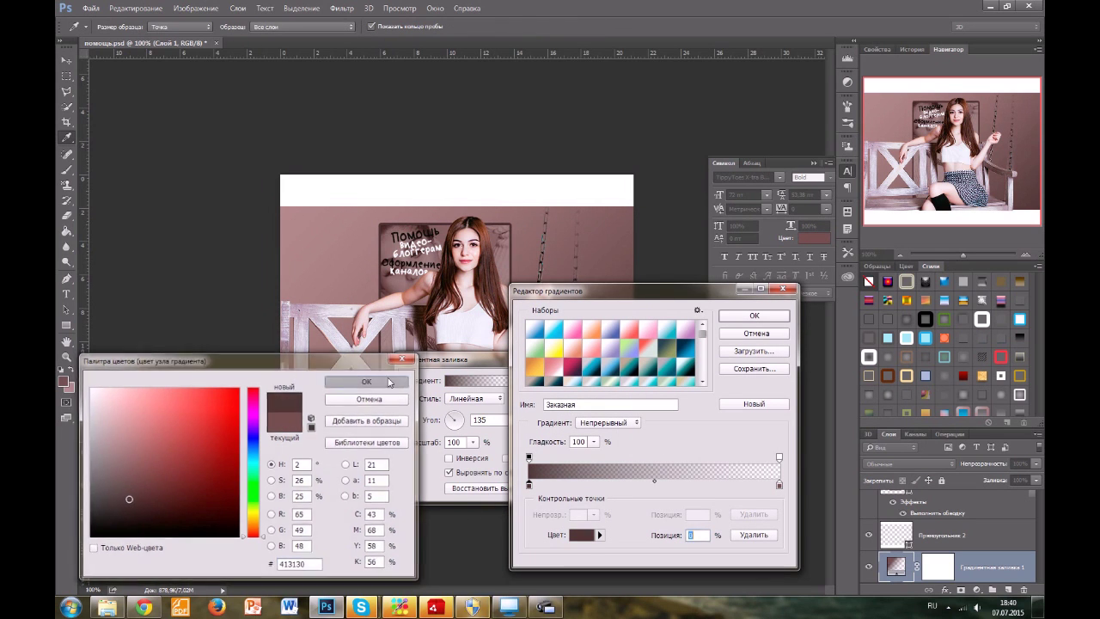
{"action": "left_click", "coordinate": [367, 381]}
{"action": "left_click", "coordinate": [753, 316]}
{"action": "left_click", "coordinate": [590, 380]}
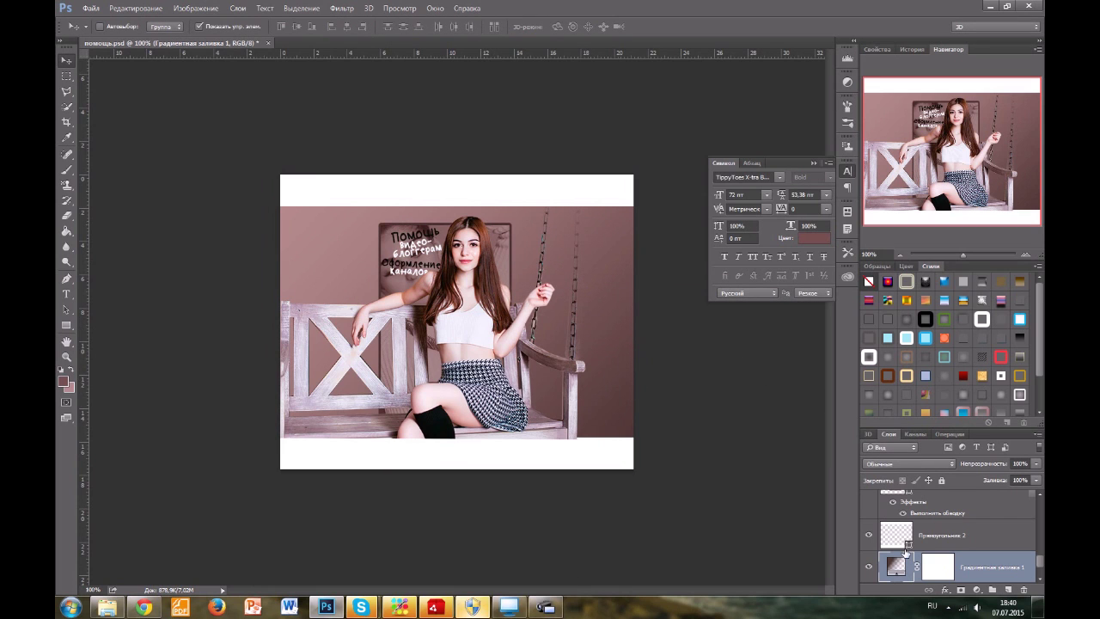
{"action": "scroll", "coordinate": [905, 553], "scroll_direction": "up", "scroll_amount": 4}
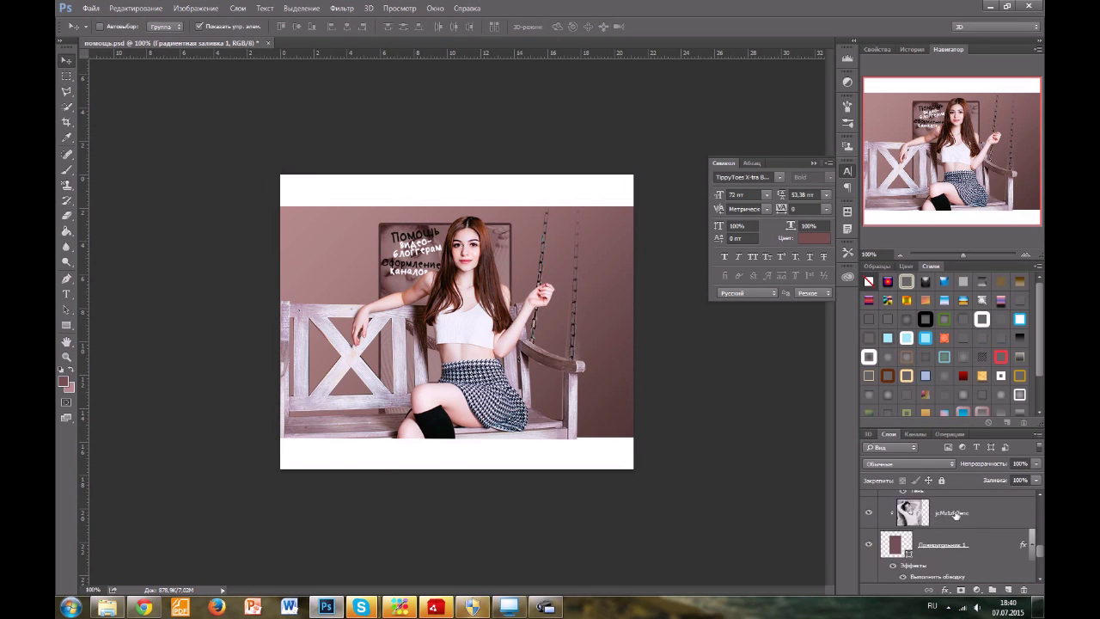
{"action": "scroll", "coordinate": [956, 517], "scroll_direction": "up", "scroll_amount": 10}
{"action": "left_click", "coordinate": [968, 513]}
{"action": "left_click", "coordinate": [67, 217]}
{"action": "left_click", "coordinate": [938, 505]}
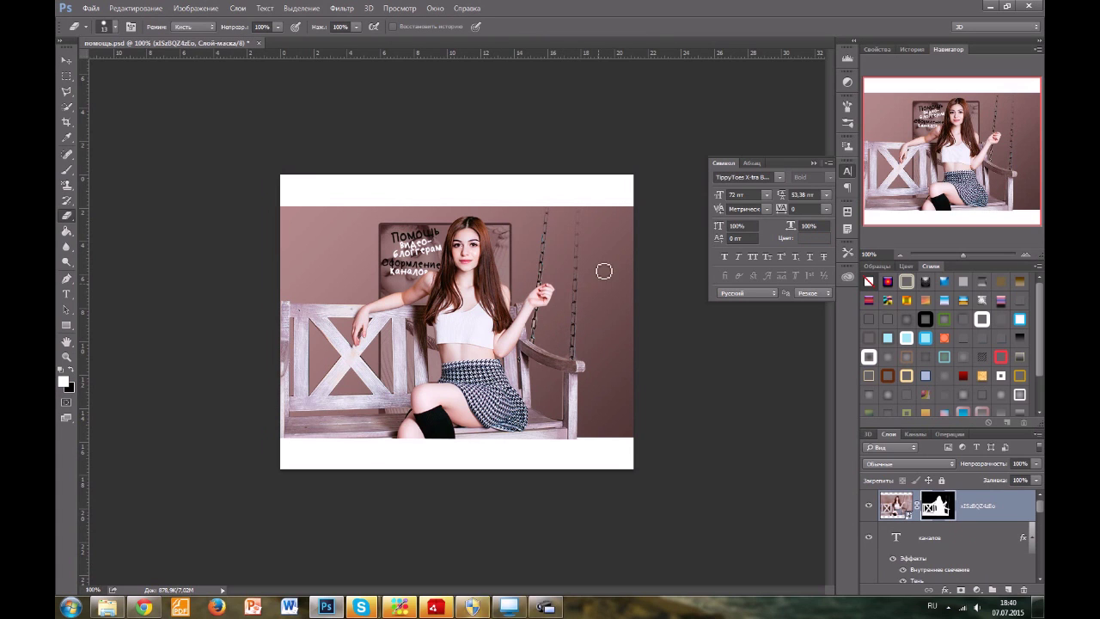
Reorient the background gradient fill so that it runs vertically, with the dark end at the bottom.
{"action": "scroll", "coordinate": [945, 549], "scroll_direction": "down", "scroll_amount": 4}
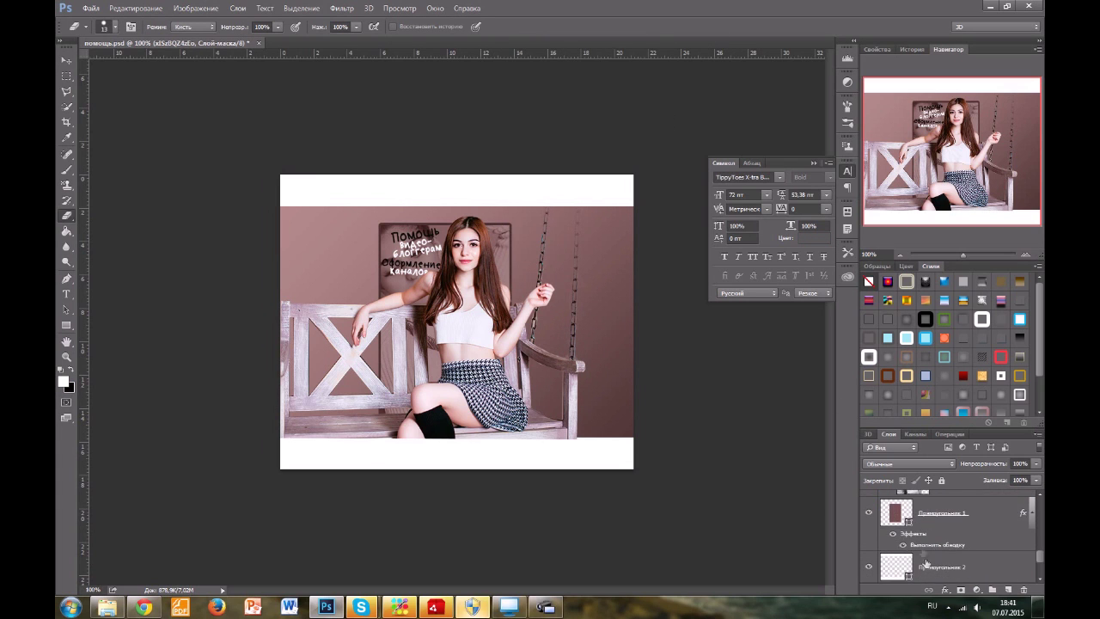
{"action": "double_click", "coordinate": [896, 534]}
{"action": "mouse_move", "coordinate": [453, 420]}
{"action": "left_mouse_down"}
{"action": "mouse_move", "coordinate": [467, 421]}
{"action": "mouse_move", "coordinate": [455, 415]}
{"action": "left_mouse_up"}
{"action": "left_click", "coordinate": [581, 380]}
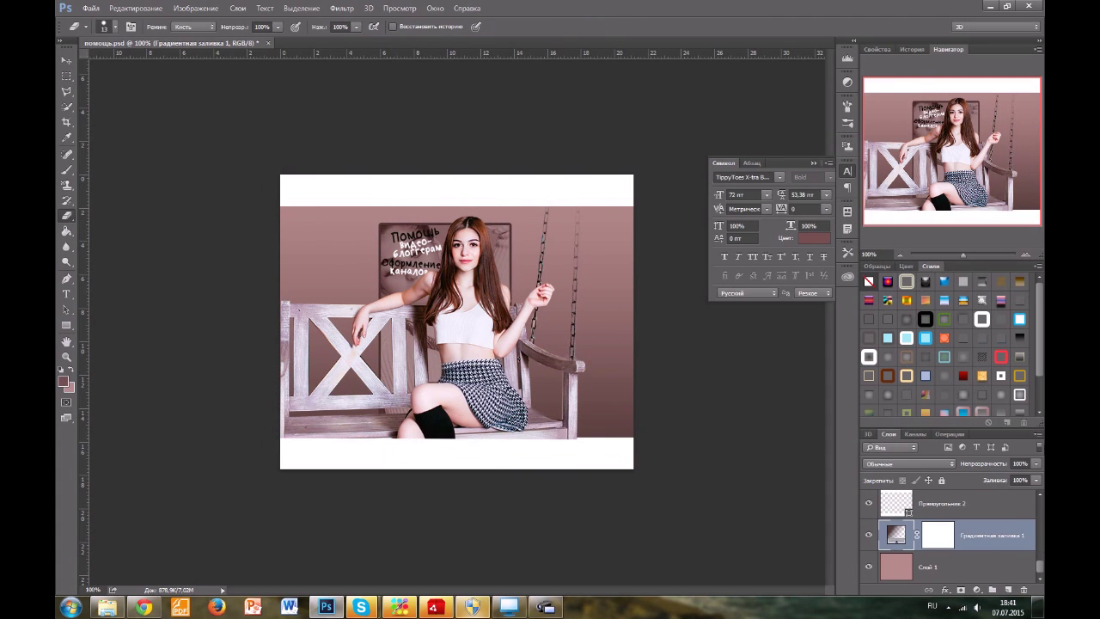
Shrink "Слой 1" vertically so that it fits between the white strips above and below the image.
{"action": "left_click", "coordinate": [983, 567]}
{"action": "key", "text": "ctrl+t"}
{"action": "left_click_drag", "start_coordinate": [503, 176], "coordinate": [468, 203]}
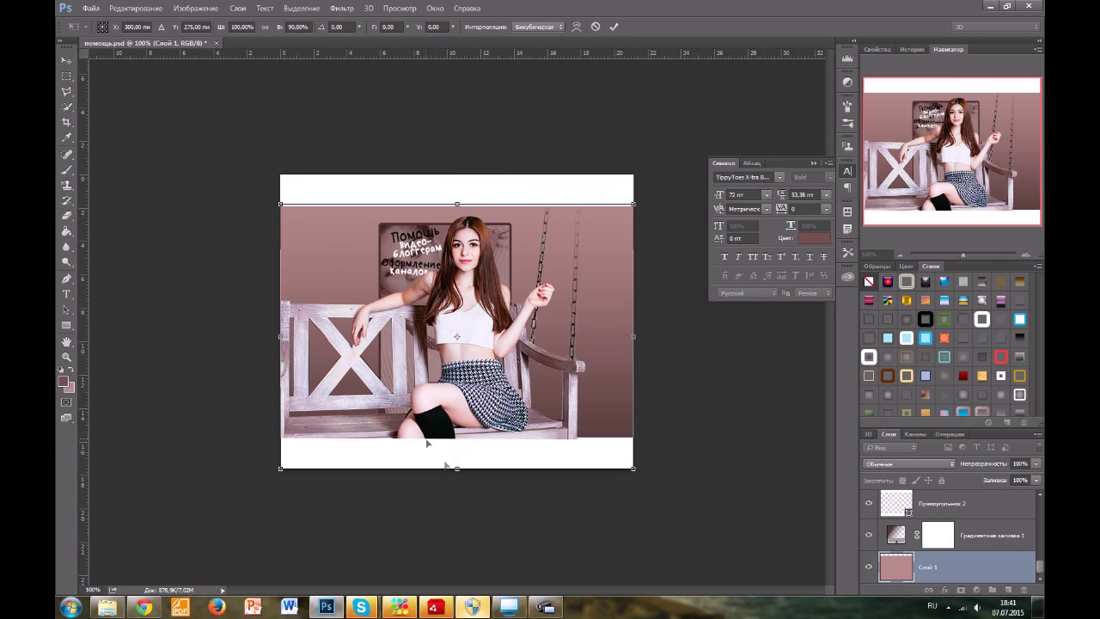
{"action": "left_click", "coordinate": [613, 27]}
Add an inner shadow in the reddish-brown foreground colour to "Слой 1" with raised opacity, and save the document.
{"action": "double_click", "coordinate": [951, 567]}
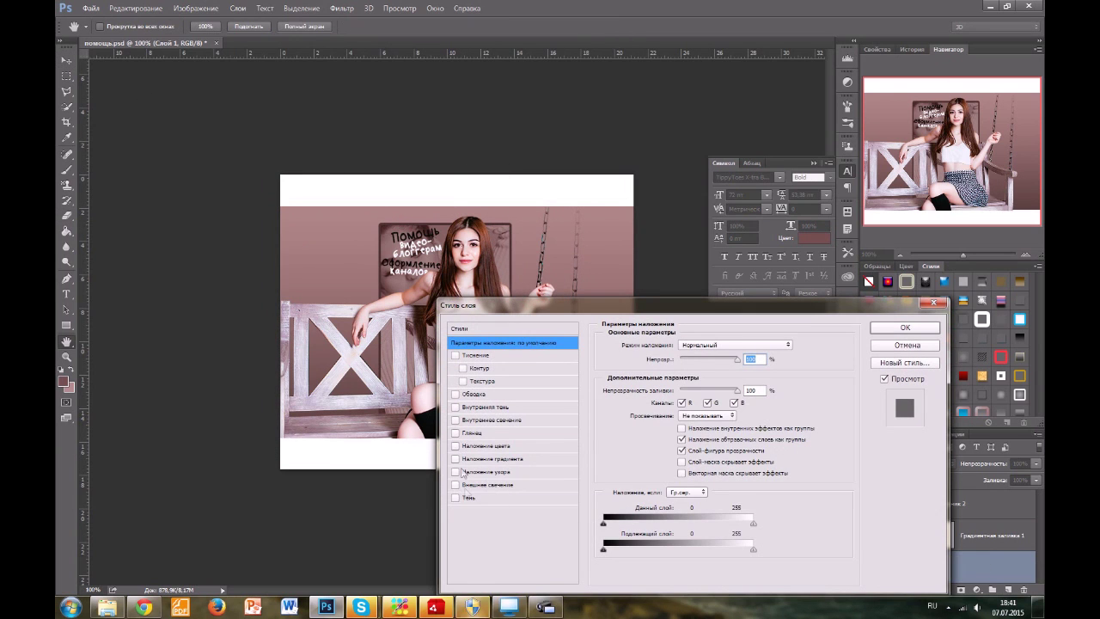
{"action": "left_click", "coordinate": [455, 406]}
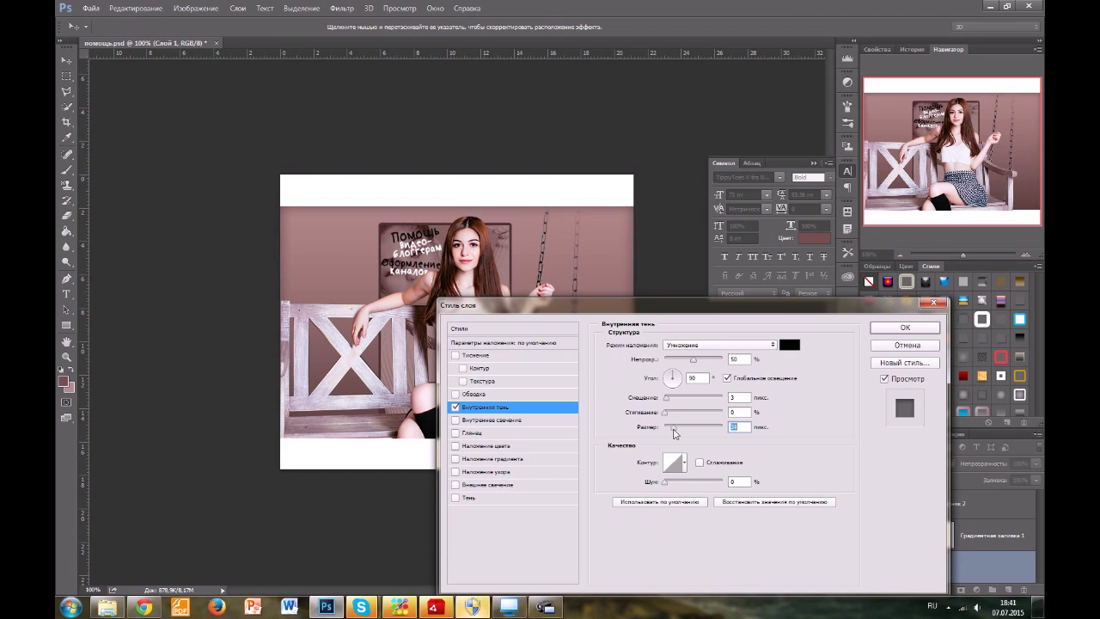
{"action": "left_click_drag", "start_coordinate": [708, 360], "coordinate": [712, 360]}
{"action": "left_click", "coordinate": [789, 345]}
{"action": "left_click", "coordinate": [64, 380]}
{"action": "left_click", "coordinate": [339, 381]}
{"action": "left_click", "coordinate": [886, 328]}
{"action": "left_click", "coordinate": [91, 8]}
{"action": "left_click", "coordinate": [116, 139]}
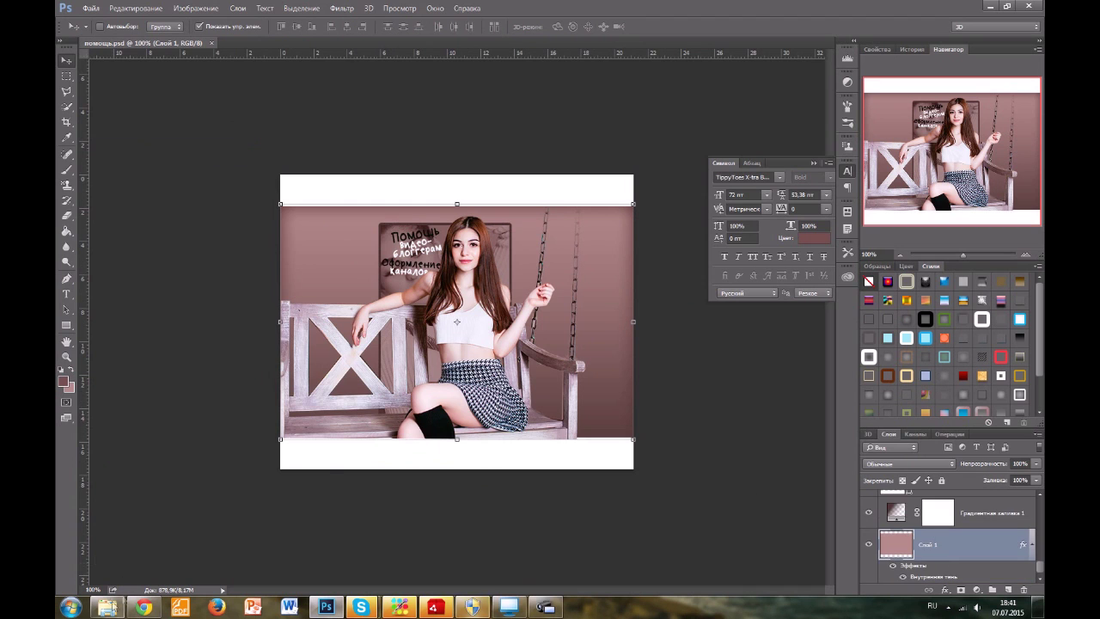
Switch to Windows Explorer and open the "цветные" folder inside "Фоны-текстуры-рамки".
{"action": "left_click", "coordinate": [107, 607]}
{"action": "left_click", "coordinate": [206, 302]}
{"action": "scroll", "coordinate": [443, 213], "scroll_direction": "down", "scroll_amount": 2}
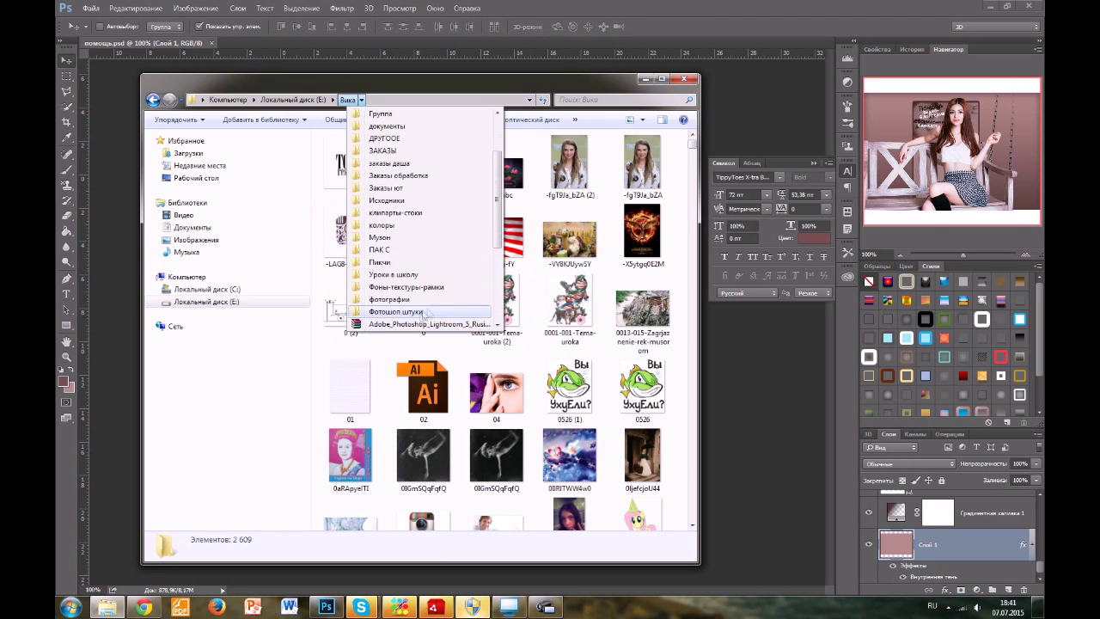
{"action": "left_click", "coordinate": [429, 322]}
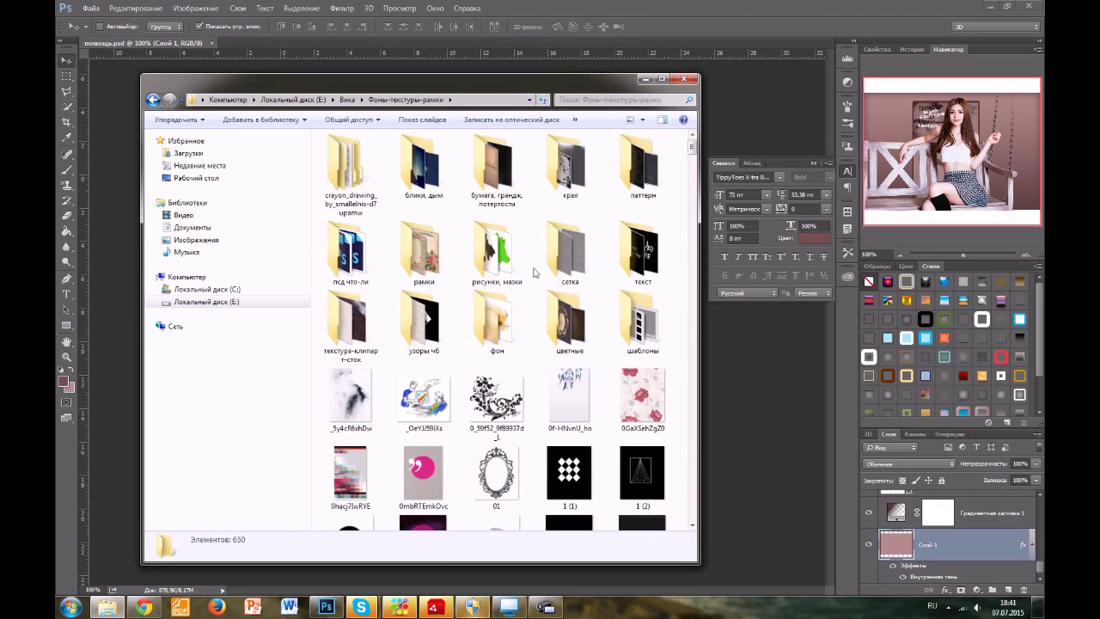
{"action": "double_click", "coordinate": [573, 335]}
Place the dark patterned texture "01" above "Слой 1", rotated to landscape and covering the background.
{"action": "left_click_drag", "start_coordinate": [568, 323], "coordinate": [720, 484]}
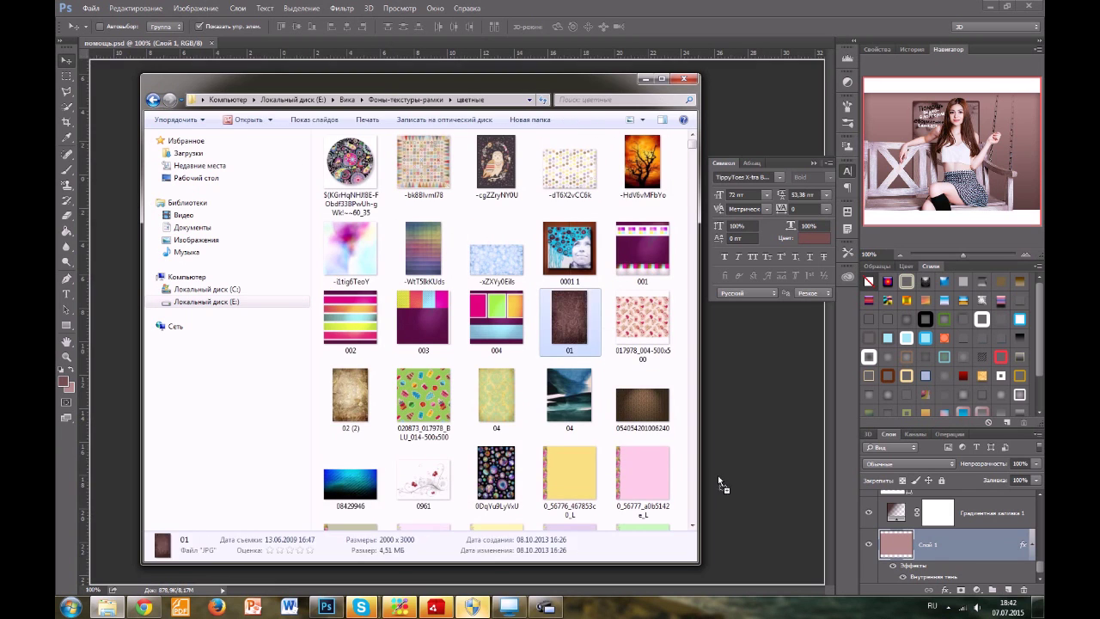
{"action": "left_click_drag", "start_coordinate": [559, 174], "coordinate": [609, 429]}
{"action": "left_click_drag", "start_coordinate": [607, 221], "coordinate": [711, 152]}
{"action": "left_click_drag", "start_coordinate": [596, 284], "coordinate": [545, 317]}
{"action": "key", "text": "Return"}
Set the "01" texture's blending mode to "Мягкий свет" and rasterize its layer.
{"action": "left_click", "coordinate": [902, 464]}
{"action": "left_click", "coordinate": [886, 350]}
{"action": "right_click", "coordinate": [1001, 549]}
{"action": "left_click", "coordinate": [911, 191]}
Desaturate the "01" texture layer.
{"action": "left_click", "coordinate": [206, 8]}
{"action": "mouse_move", "coordinate": [215, 37]}
{"action": "left_click", "coordinate": [402, 260]}
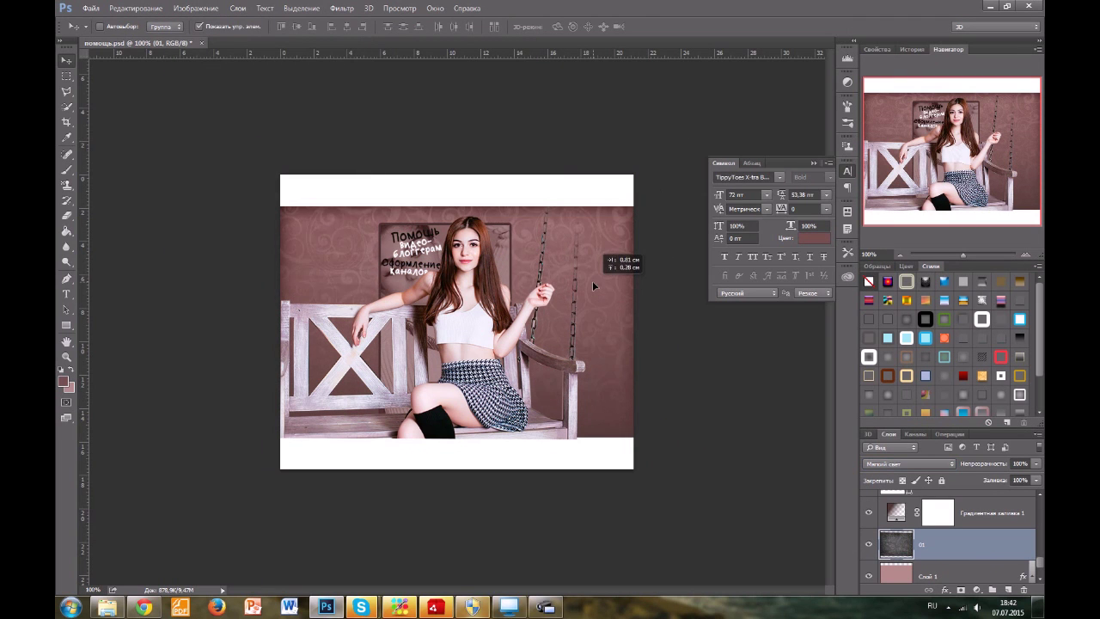
Try the "Перекрытие" and "Экран" blending modes on the "01" texture, and return it to "Мягкий свет".
{"action": "left_click", "coordinate": [908, 463]}
{"action": "left_click", "coordinate": [881, 341]}
{"action": "left_click", "coordinate": [908, 463]}
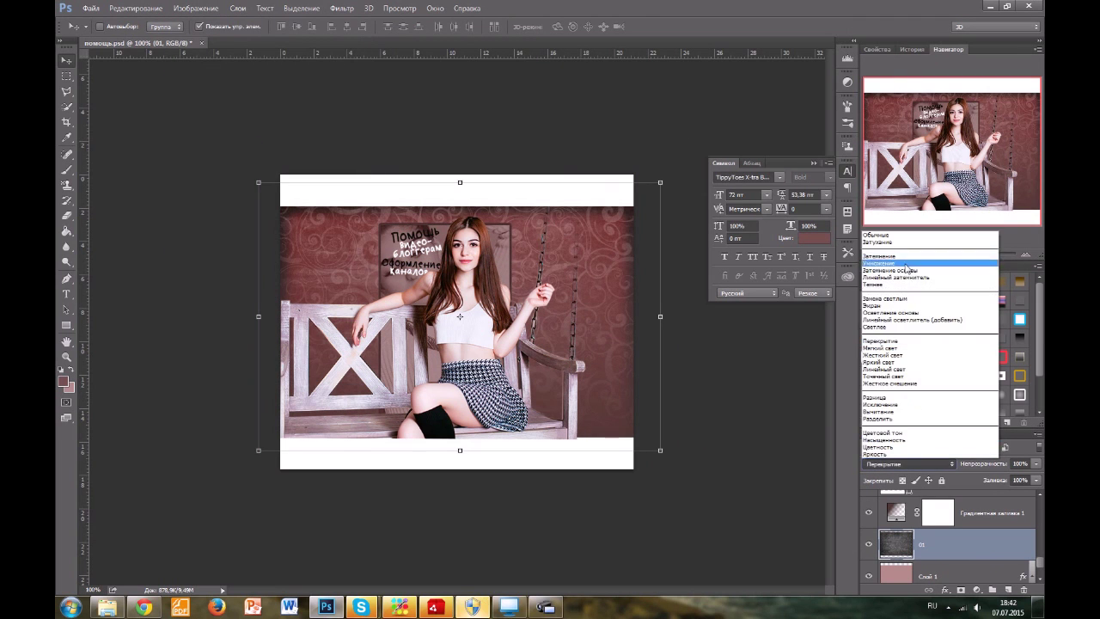
{"action": "left_click", "coordinate": [871, 305]}
{"action": "left_click", "coordinate": [908, 463]}
{"action": "left_click", "coordinate": [912, 352]}
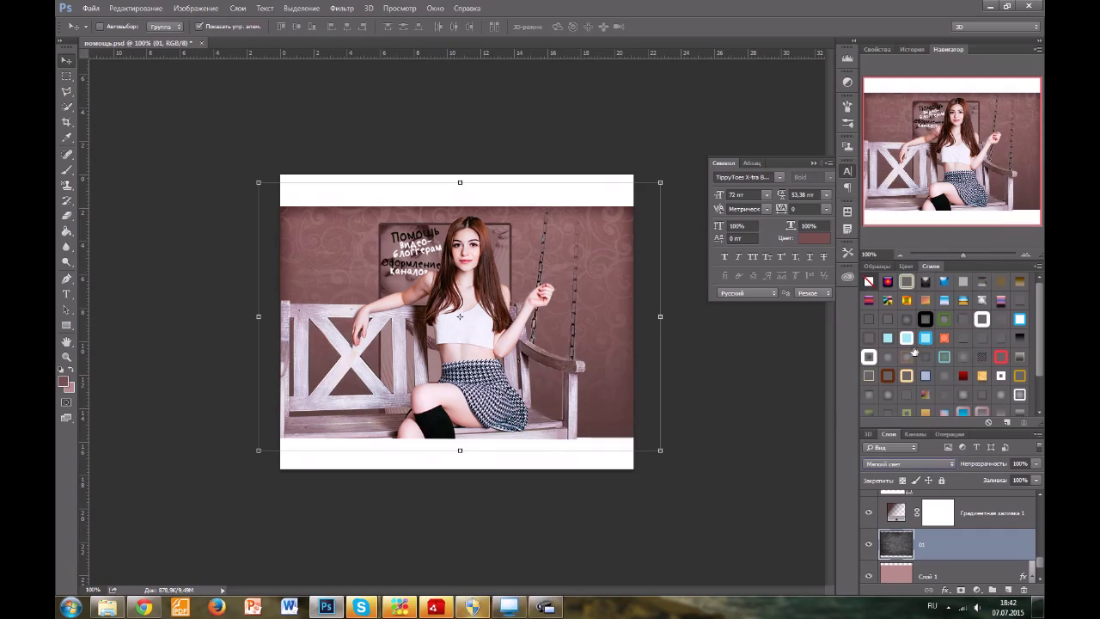
Select the girl photo's layer mask, set the Eraser size to 4, and check the cut-out edges around the swing chains.
{"action": "double_click", "coordinate": [1025, 254]}
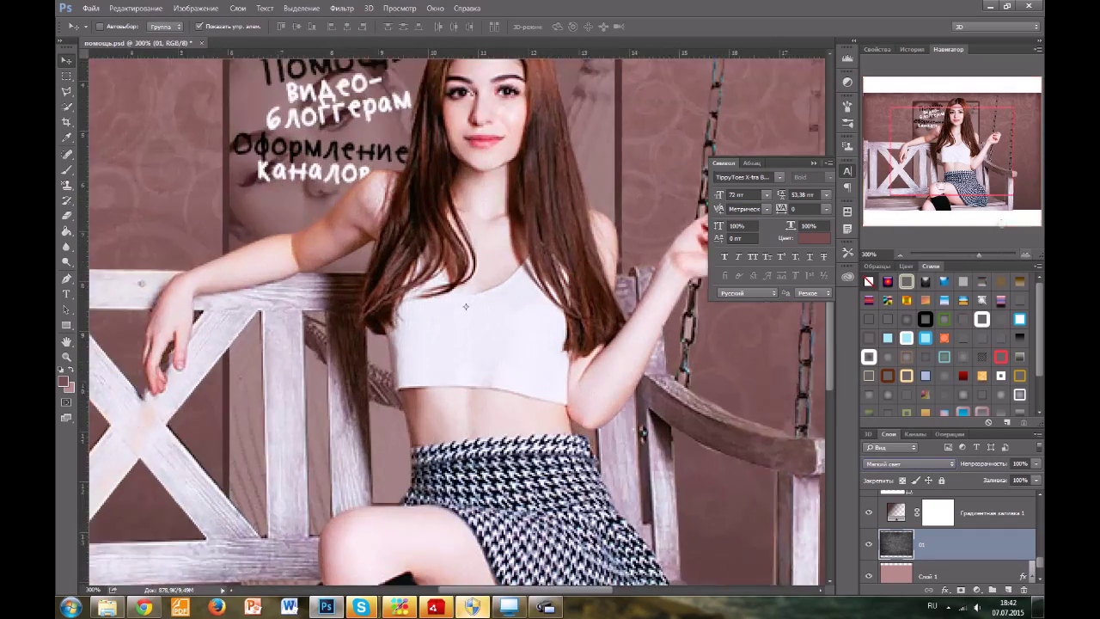
{"action": "left_click", "coordinate": [990, 163]}
{"action": "scroll", "coordinate": [990, 545], "scroll_direction": "up", "scroll_amount": 10}
{"action": "left_click", "coordinate": [938, 505]}
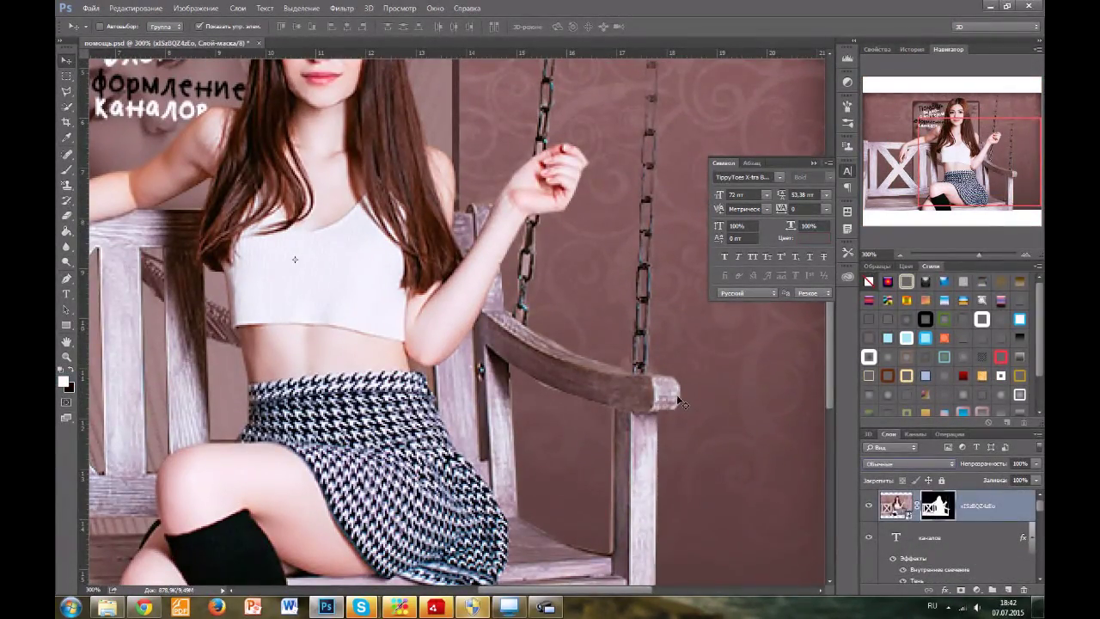
{"action": "key", "text": "e"}
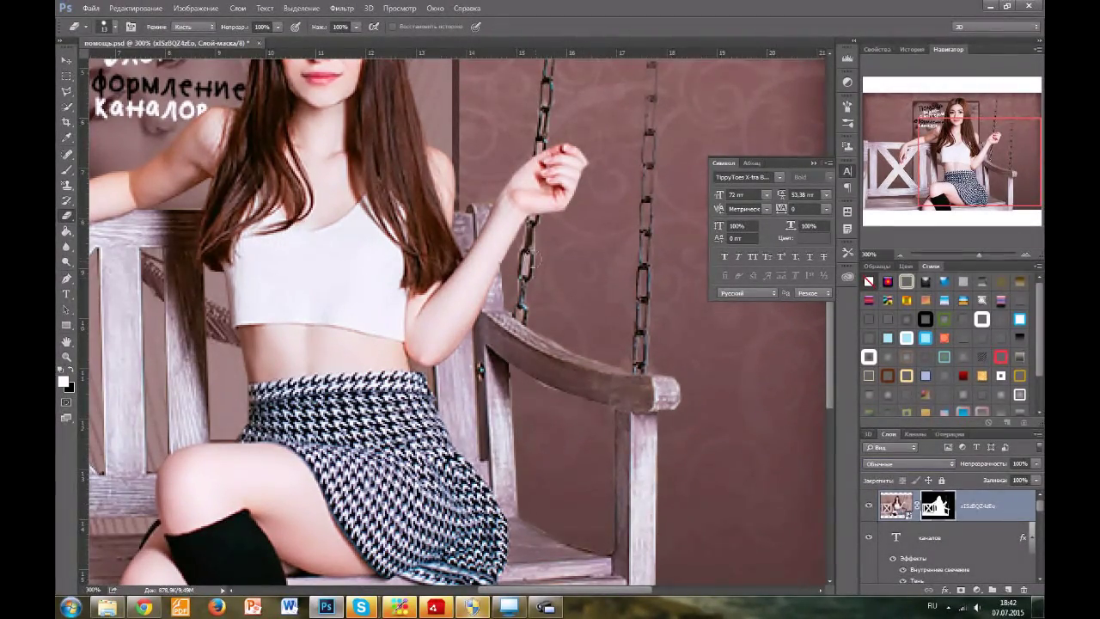
{"action": "left_click", "coordinate": [154, 8]}
{"action": "left_click", "coordinate": [147, 24]}
{"action": "left_click", "coordinate": [112, 26]}
{"action": "type", "text": "4"}
{"action": "key", "text": "Return"}
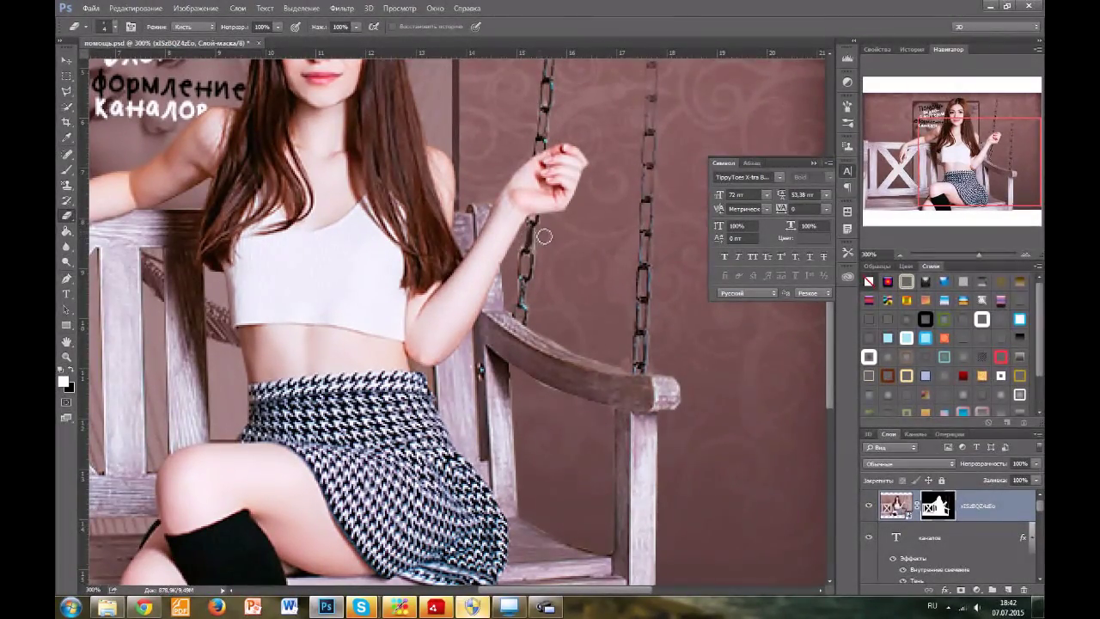
{"action": "scroll", "coordinate": [523, 252], "scroll_direction": "up", "scroll_amount": 5}
{"action": "scroll", "coordinate": [672, 313], "scroll_direction": "down", "scroll_amount": 5}
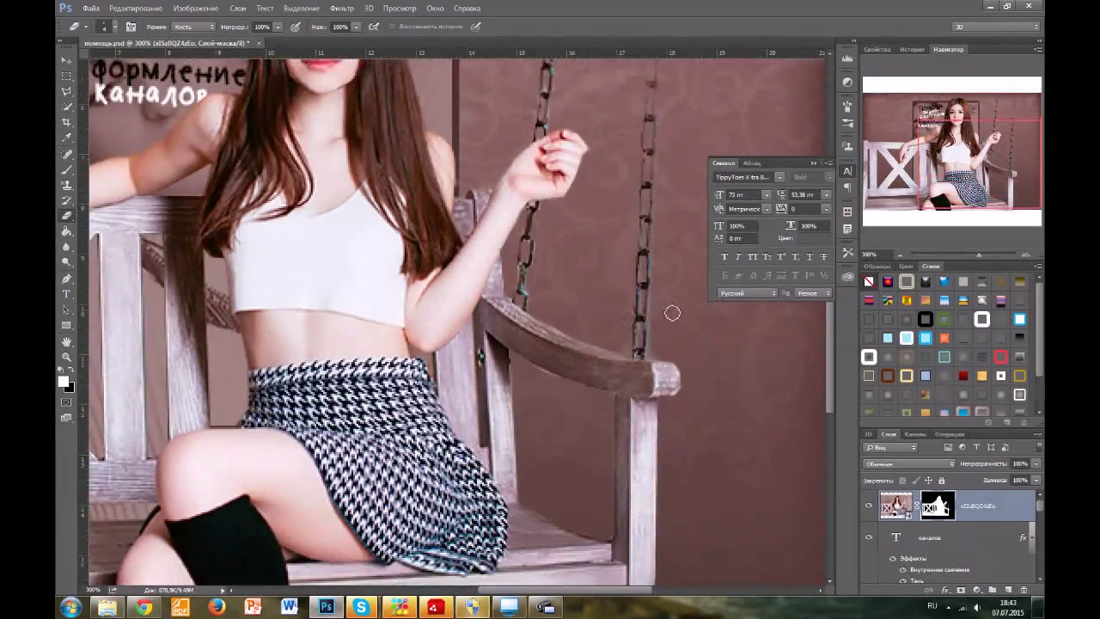
{"action": "left_click_drag", "start_coordinate": [979, 164], "coordinate": [946, 121]}
{"action": "left_click", "coordinate": [900, 256]}
{"action": "left_click", "coordinate": [900, 256]}
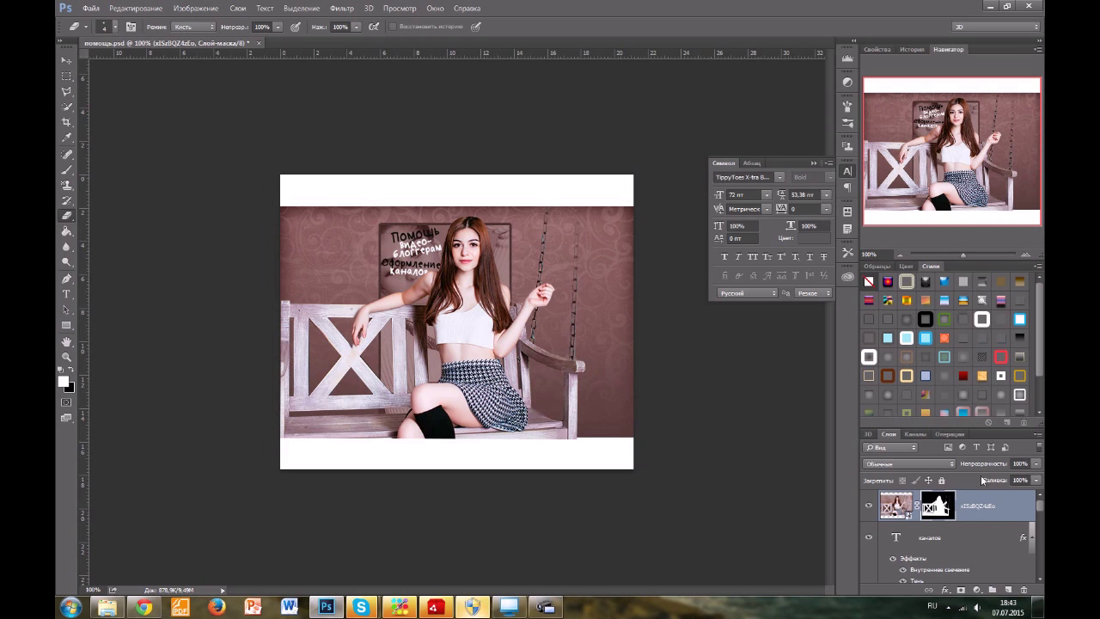
Paint soft pink spots along the chains and bench on a new layer with a 32 px brush, and blend it as "Экран".
{"action": "left_click", "coordinate": [1008, 591]}
{"action": "key", "text": "b"}
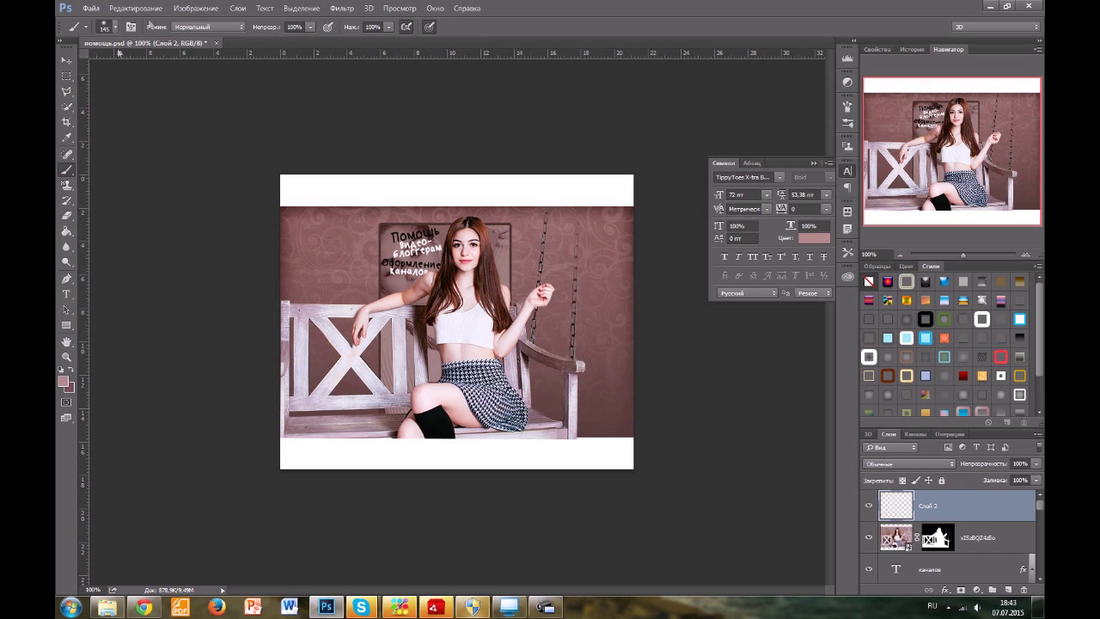
{"action": "left_click", "coordinate": [112, 27]}
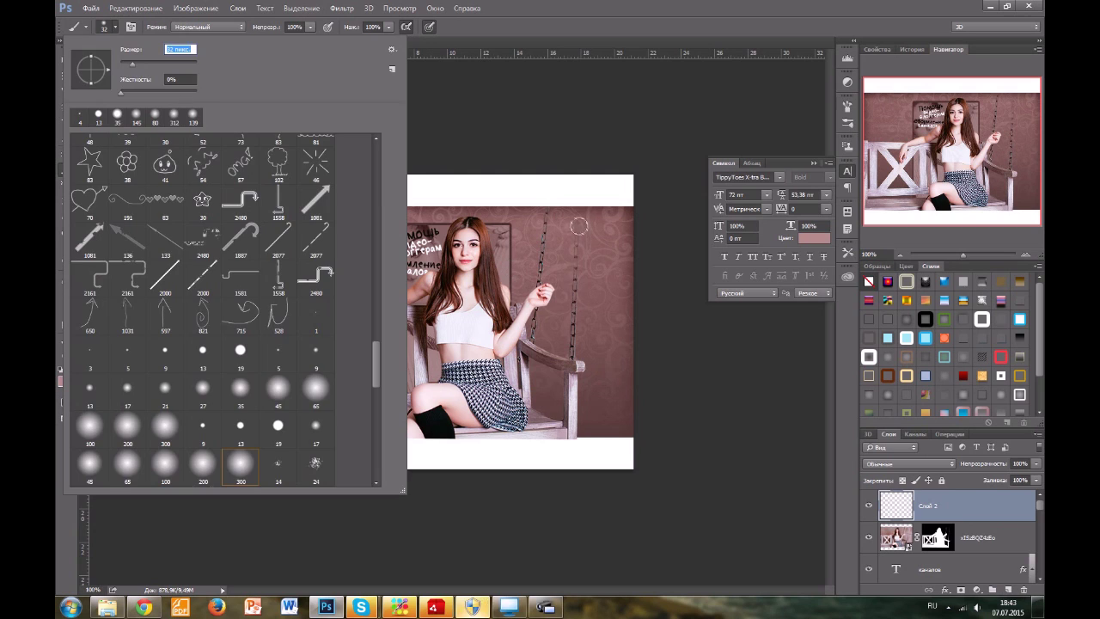
{"action": "left_click", "coordinate": [580, 227]}
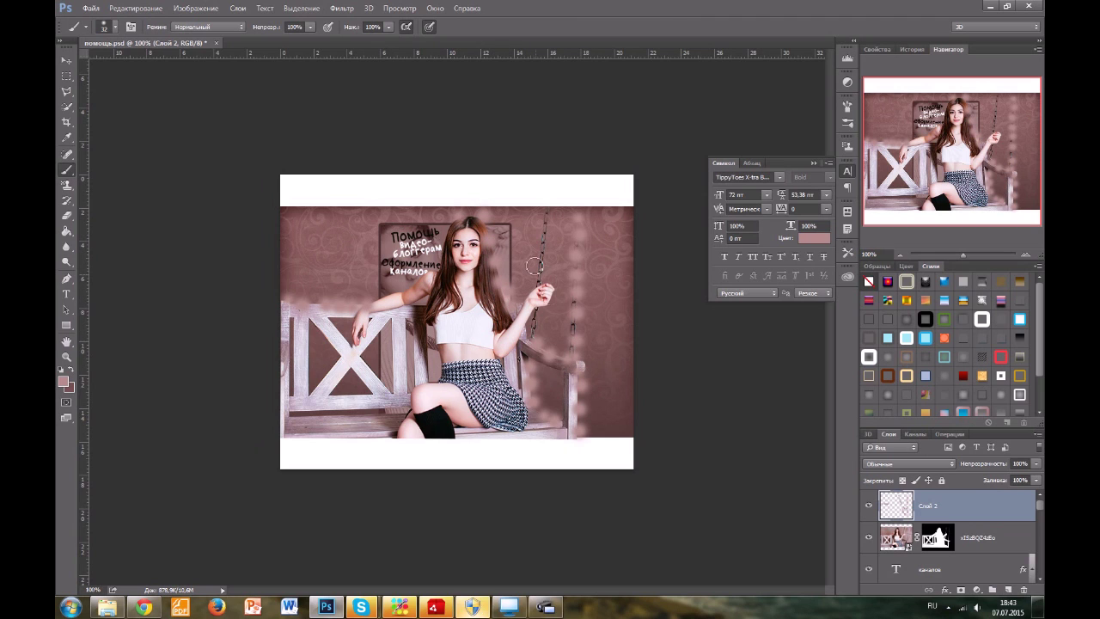
{"action": "left_click", "coordinate": [908, 464]}
{"action": "left_click", "coordinate": [902, 309]}
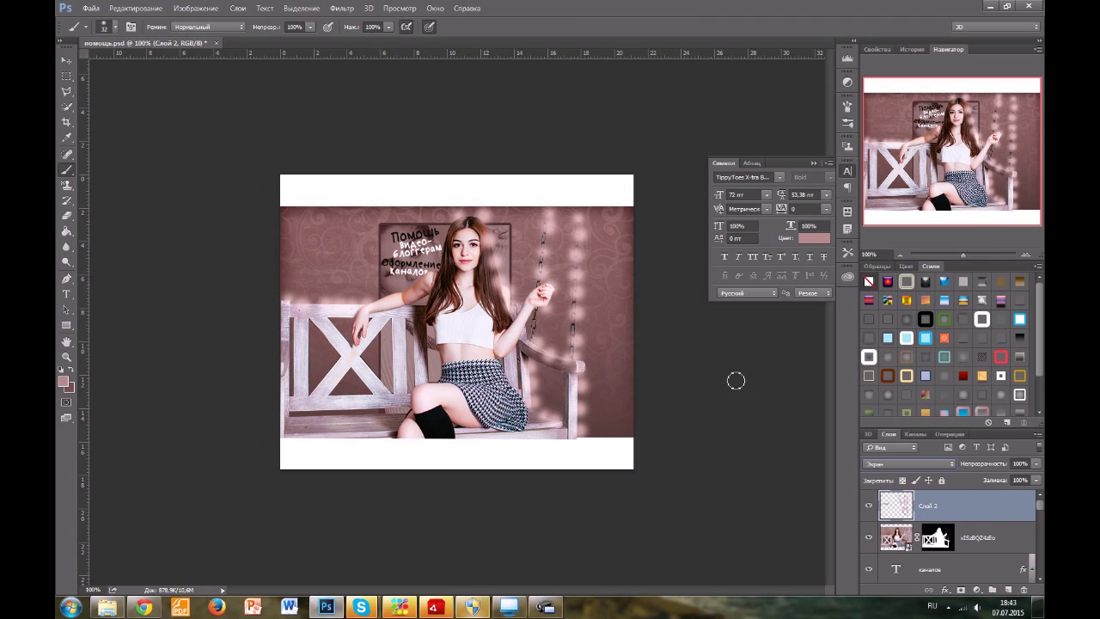
Apply Motion Blur at a 60° angle to the painted highlights on "Слой 2" and lower the layer's opacity to 53%.
{"action": "left_click", "coordinate": [341, 8]}
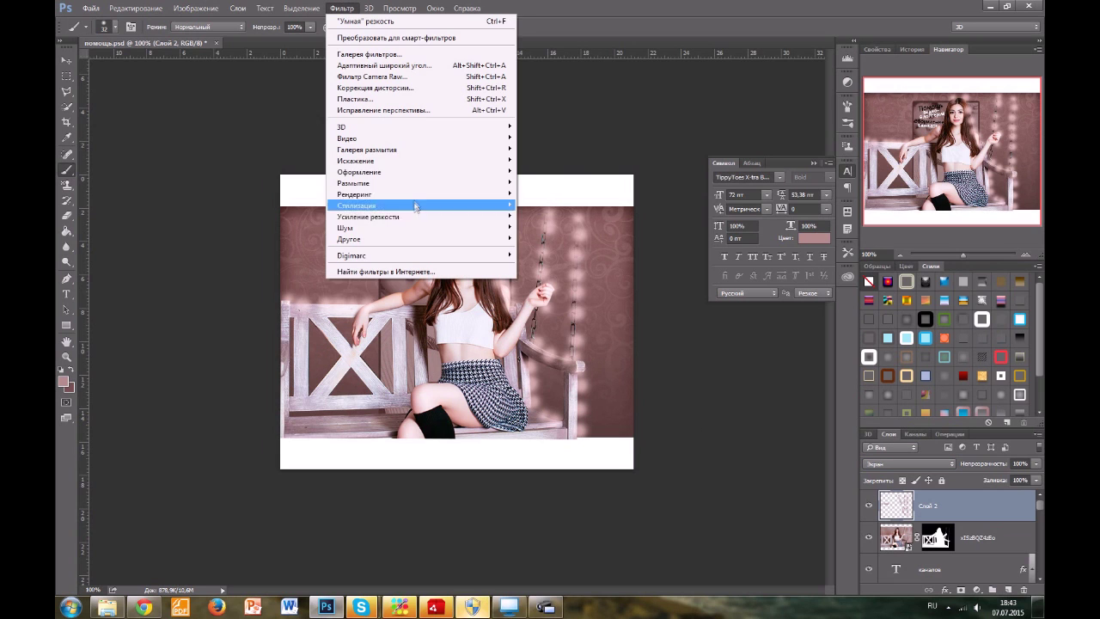
{"action": "mouse_move", "coordinate": [412, 181]}
{"action": "left_click", "coordinate": [571, 225]}
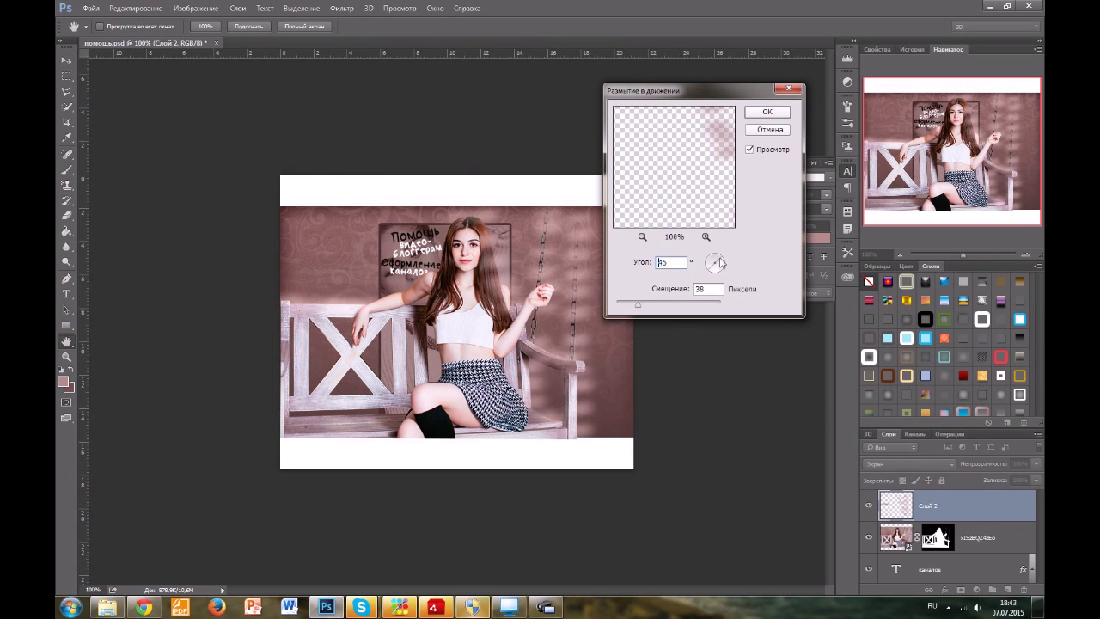
{"action": "left_click", "coordinate": [720, 262]}
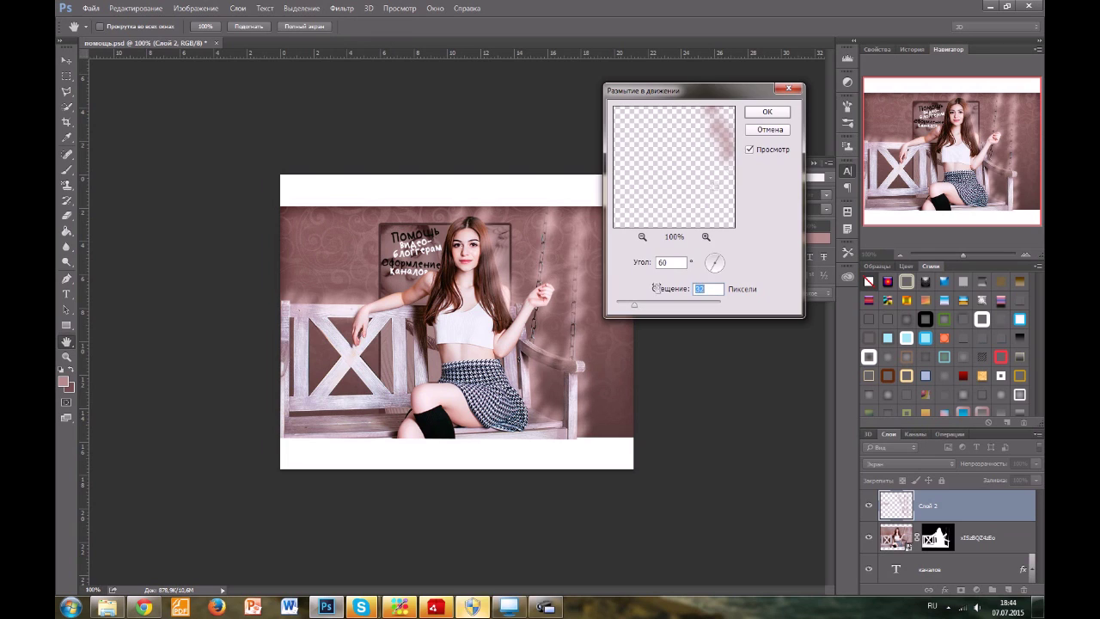
{"action": "left_click", "coordinate": [767, 112]}
{"action": "left_click", "coordinate": [1007, 478]}
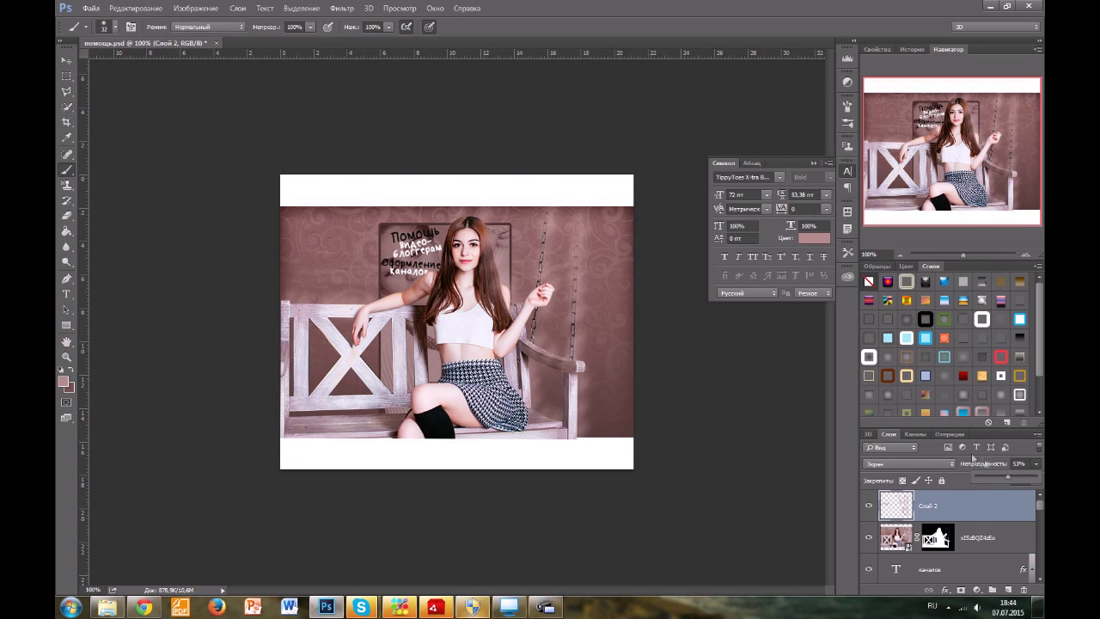
Try painting dark soft shadows along the bench and girl on a new layer, blended as "Умножение".
{"action": "left_click", "coordinate": [1007, 590]}
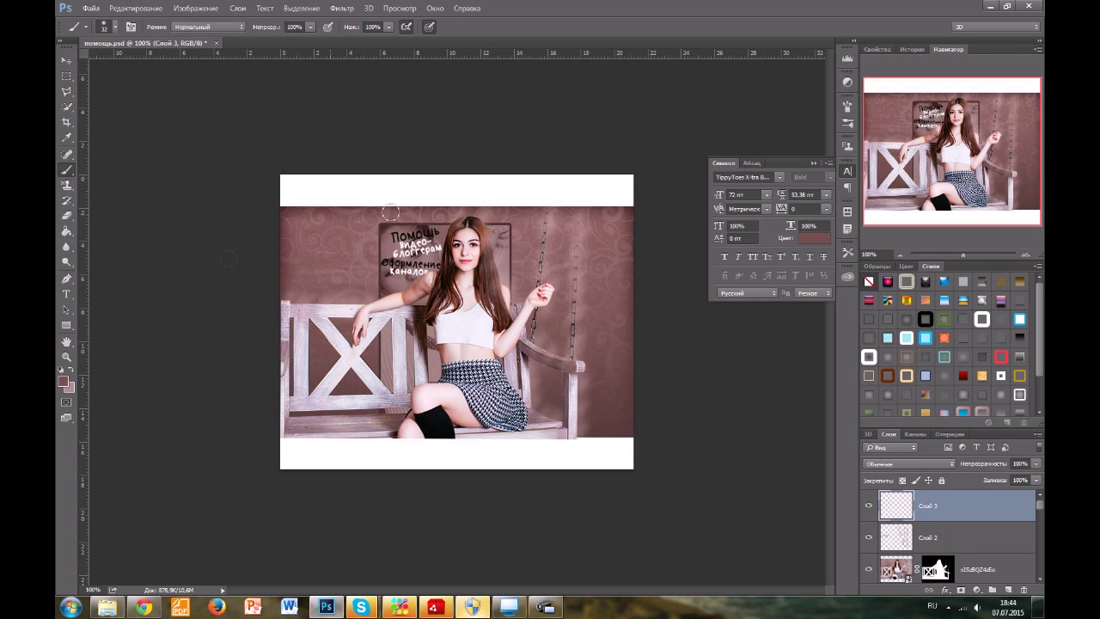
{"action": "left_click_drag", "start_coordinate": [317, 431], "coordinate": [585, 429]}
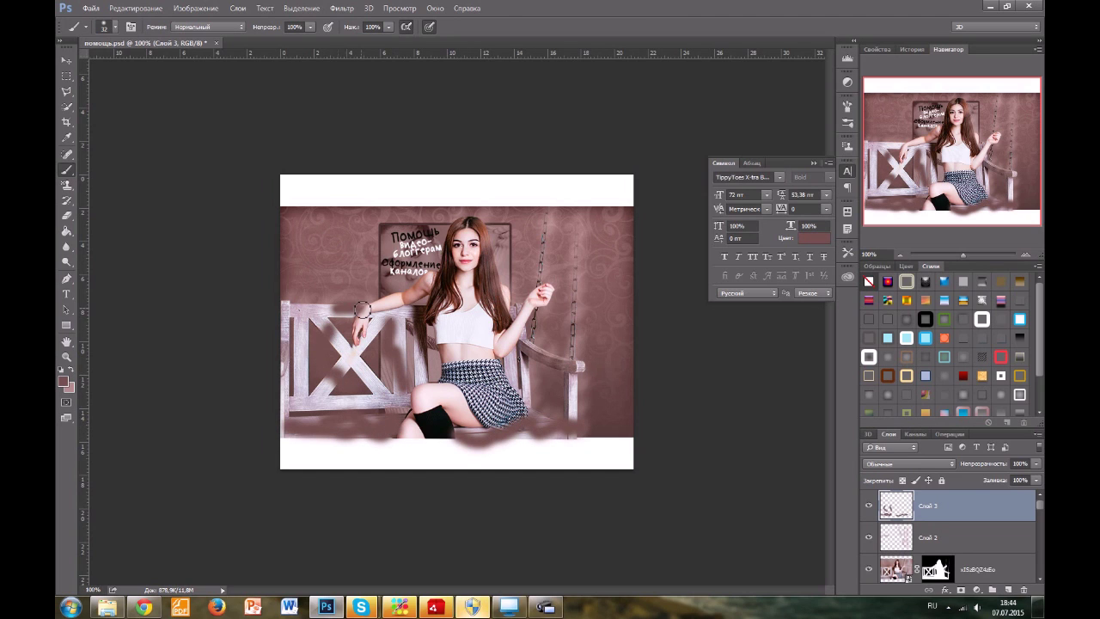
{"action": "left_click", "coordinate": [900, 464]}
{"action": "left_click", "coordinate": [902, 350]}
{"action": "left_click", "coordinate": [893, 466]}
{"action": "left_click", "coordinate": [883, 256]}
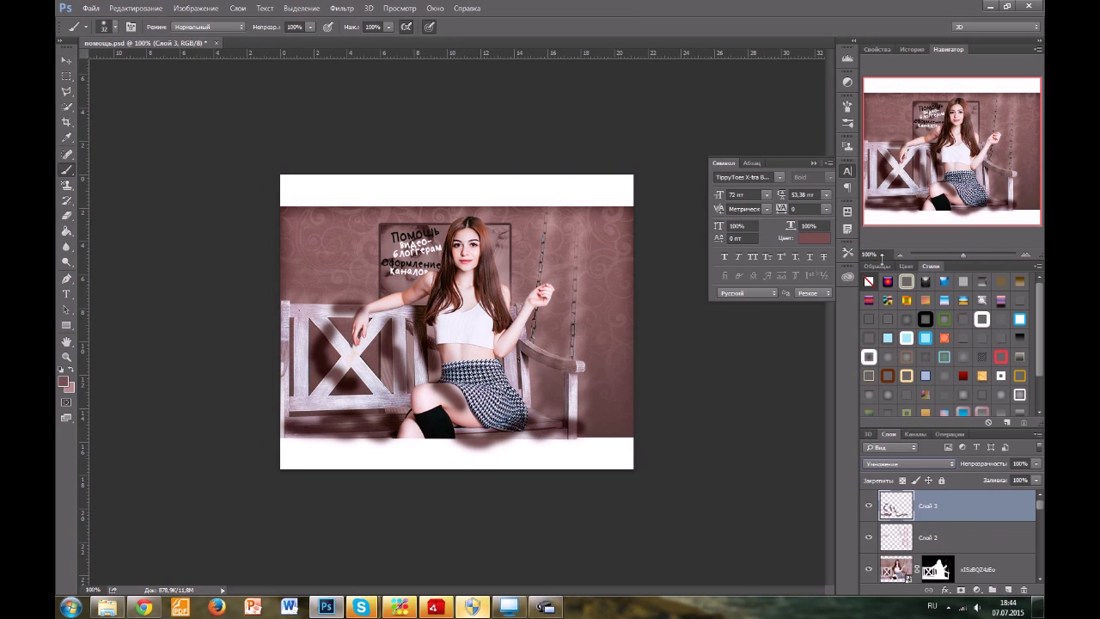
Try softening the shadow layer with Gaussian Blur at a radius of about 42.8 px and desaturating it.
{"action": "left_click", "coordinate": [341, 7]}
{"action": "mouse_move", "coordinate": [417, 184]}
{"action": "left_click", "coordinate": [593, 238]}
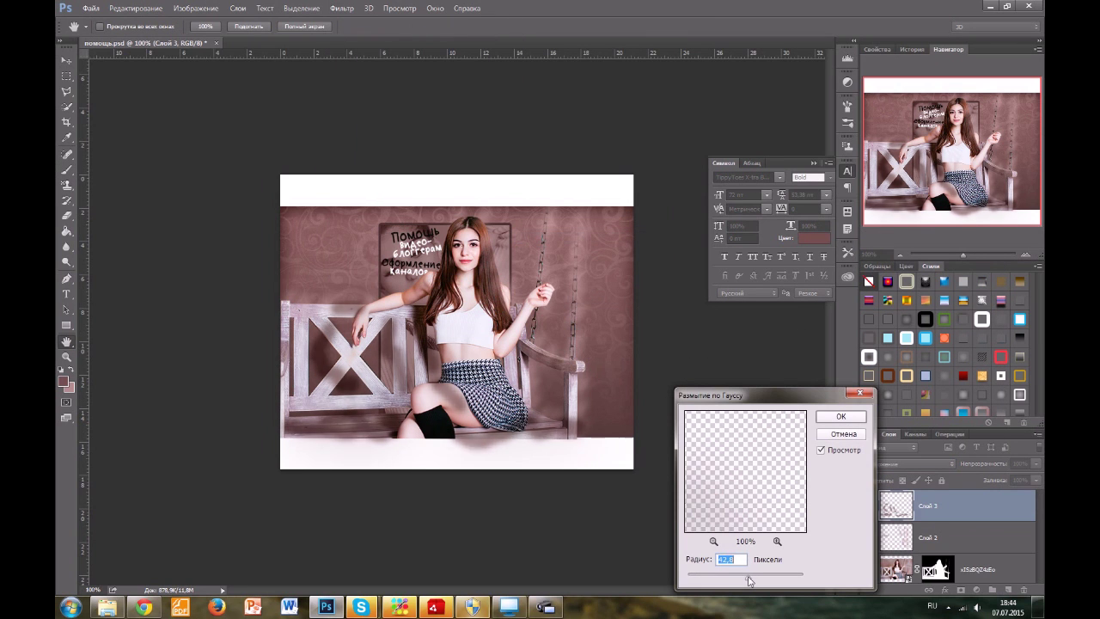
{"action": "left_click", "coordinate": [829, 418]}
{"action": "left_click", "coordinate": [196, 8]}
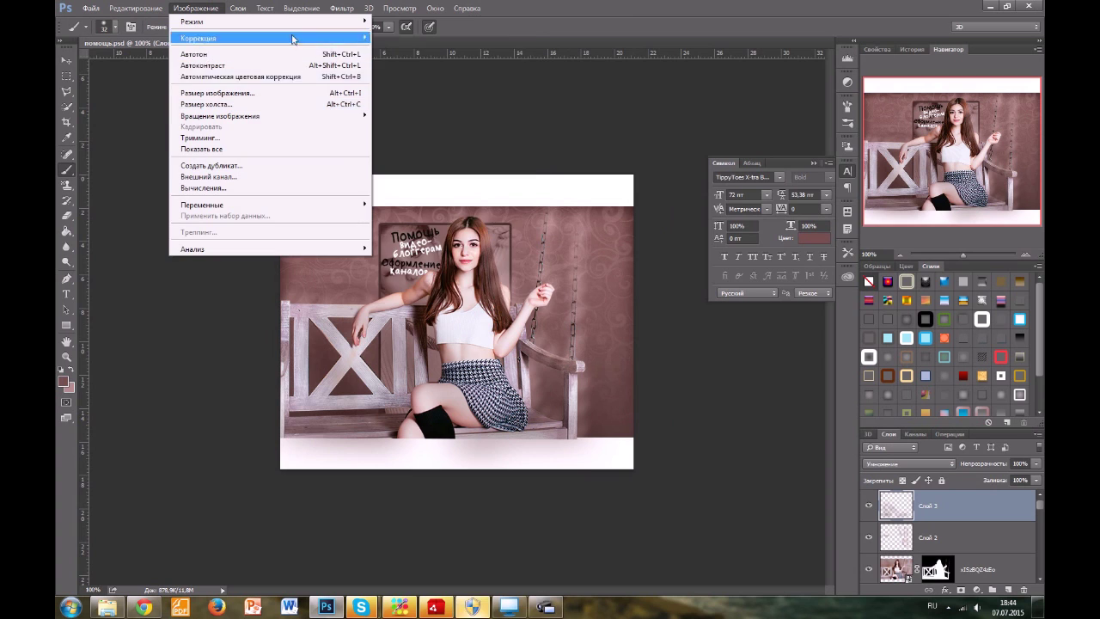
{"action": "mouse_move", "coordinate": [257, 38]}
{"action": "left_click", "coordinate": [409, 260]}
Compare the image with the shadow layer hidden and shown, and delete that layer.
{"action": "left_click", "coordinate": [868, 505]}
{"action": "left_click", "coordinate": [867, 505]}
{"action": "left_click", "coordinate": [1023, 591]}
{"action": "key", "text": "Return"}
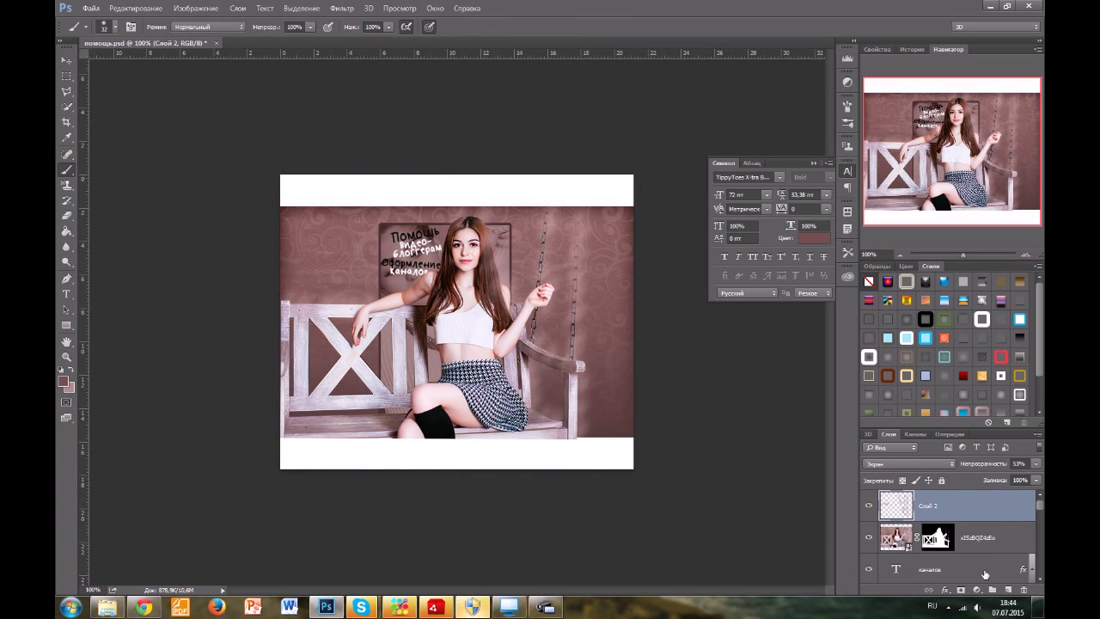
Create a new layer and dab soft dark spots around the background with an 83 px brush at 0% hardness.
{"action": "left_click", "coordinate": [1006, 591]}
{"action": "left_click", "coordinate": [117, 27]}
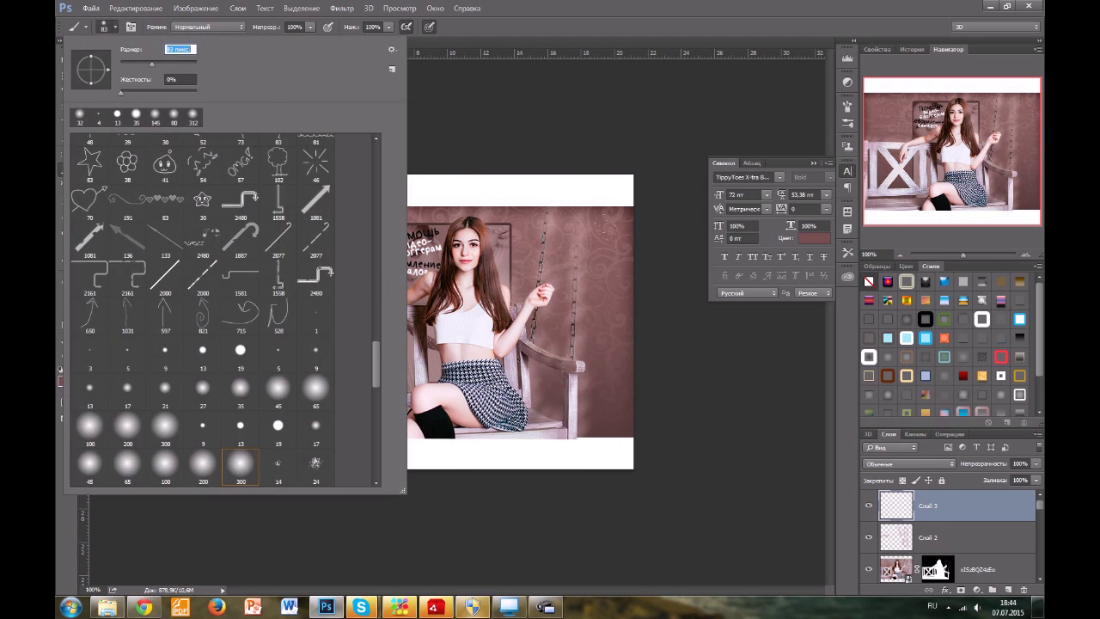
{"action": "double_click", "coordinate": [338, 248]}
{"action": "left_click", "coordinate": [514, 254]}
{"action": "left_click", "coordinate": [390, 380]}
{"action": "left_click", "coordinate": [411, 203]}
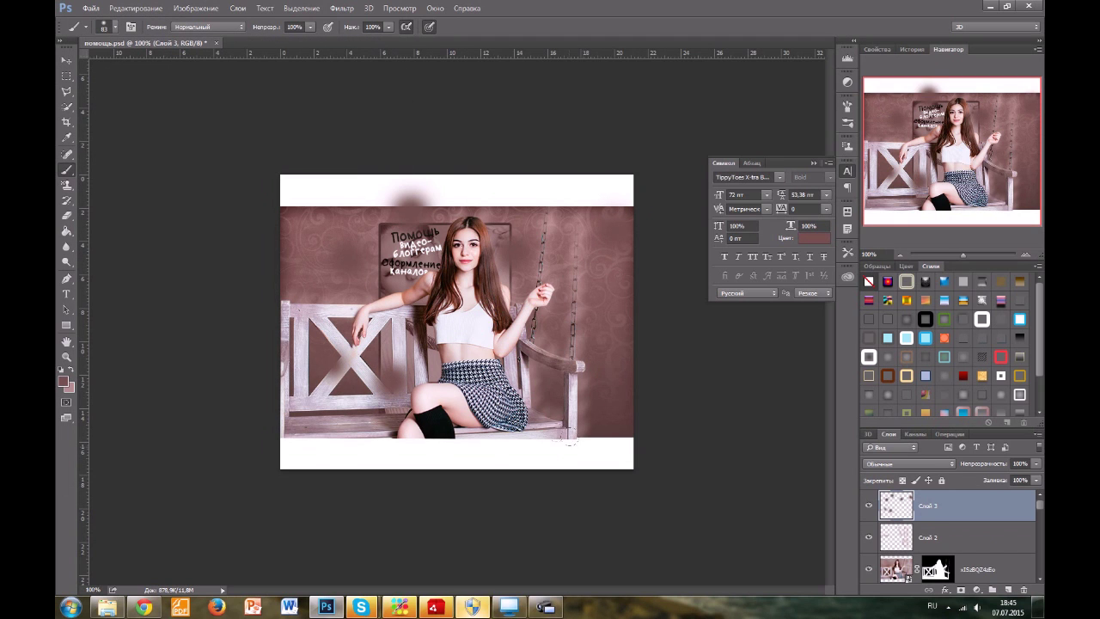
Set the spot layer's blending mode to "Экран" with a 62% fill, and save the document.
{"action": "left_click", "coordinate": [902, 464]}
{"action": "left_click", "coordinate": [879, 315]}
{"action": "left_click", "coordinate": [898, 464]}
{"action": "left_click", "coordinate": [881, 306]}
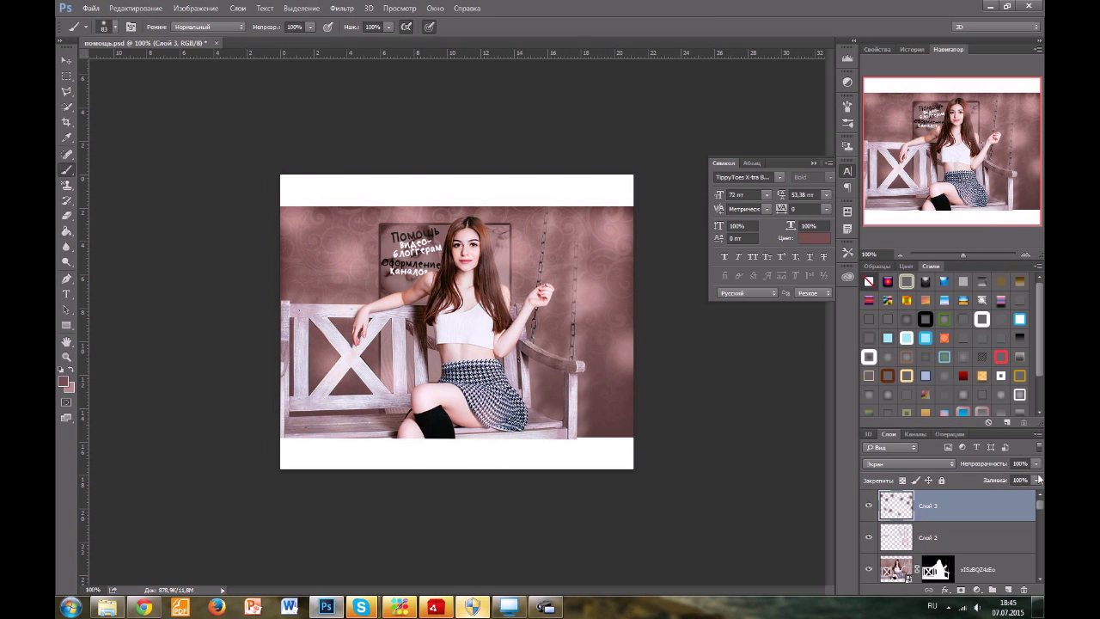
{"action": "left_click_drag", "start_coordinate": [1038, 480], "coordinate": [1013, 495]}
{"action": "left_click", "coordinate": [95, 8]}
{"action": "left_click", "coordinate": [106, 129]}
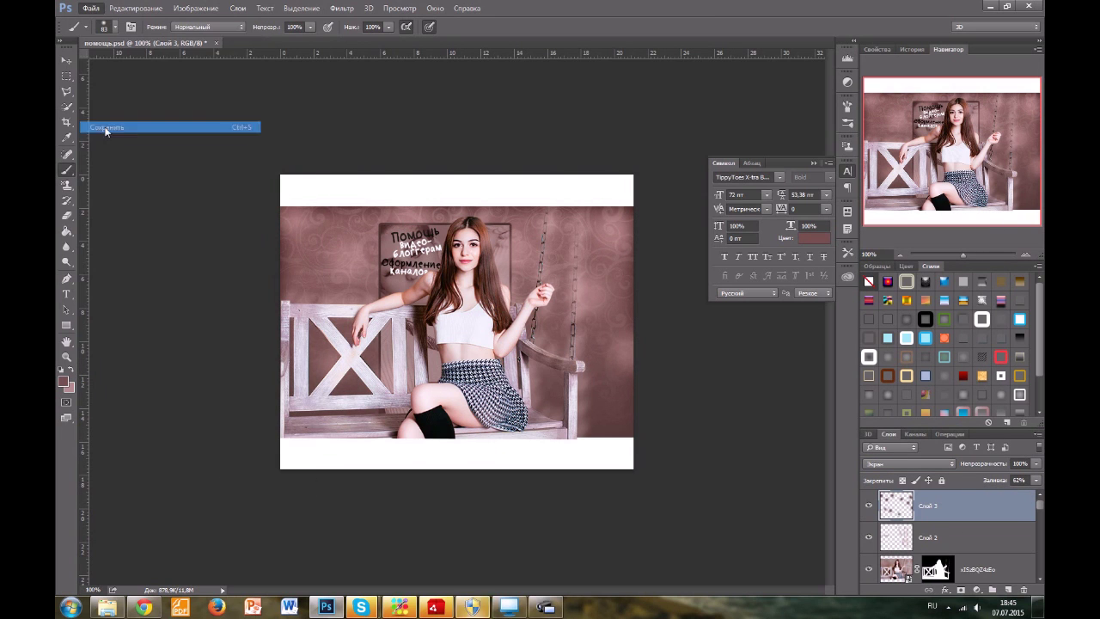
Switch to Windows Explorer, browse the "Фоны-текстуры-рамки" folder, and bring the gold frame image "03" into the Photoshop document.
{"action": "left_click", "coordinate": [107, 606]}
{"action": "left_click", "coordinate": [406, 99]}
{"action": "scroll", "coordinate": [516, 361], "scroll_direction": "down", "scroll_amount": 10}
{"action": "scroll", "coordinate": [591, 397], "scroll_direction": "down", "scroll_amount": 15}
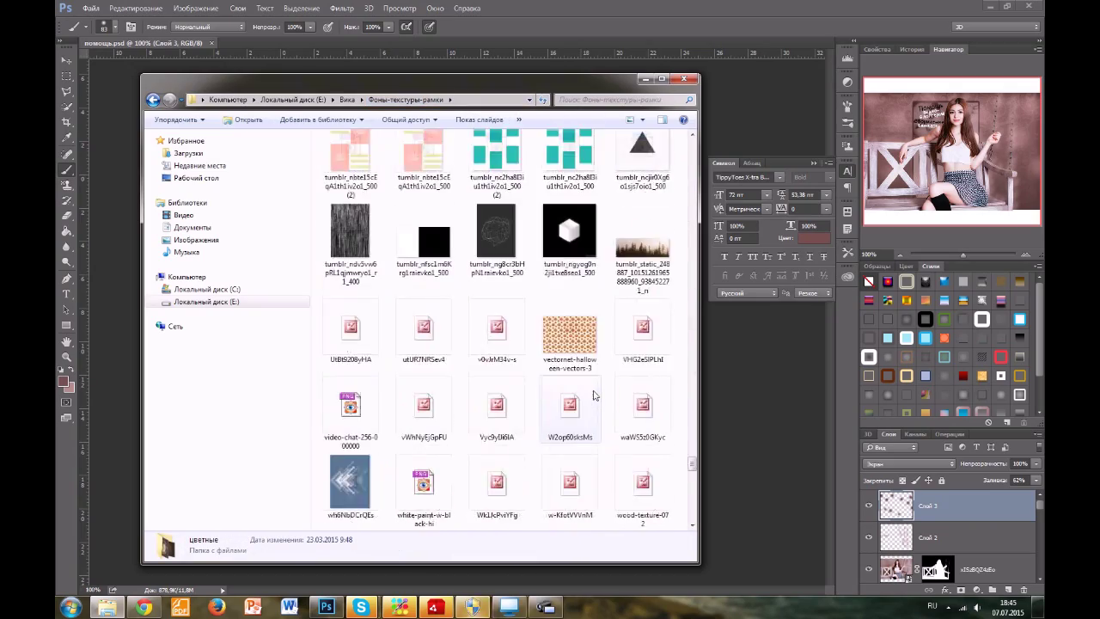
{"action": "scroll", "coordinate": [631, 465], "scroll_direction": "up", "scroll_amount": 15}
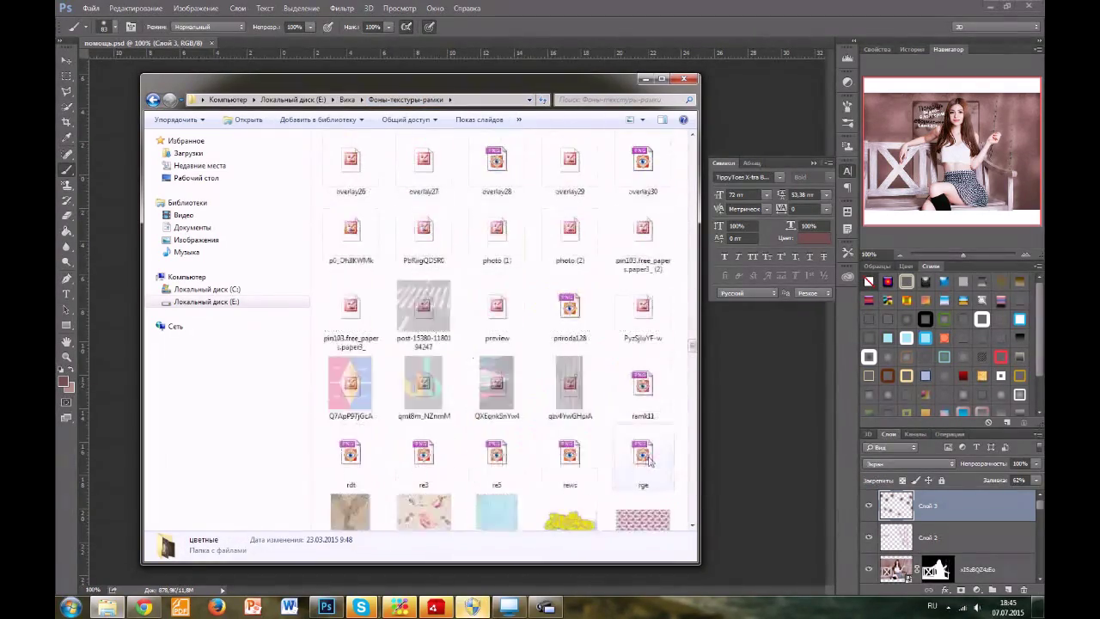
{"action": "scroll", "coordinate": [645, 458], "scroll_direction": "up", "scroll_amount": 15}
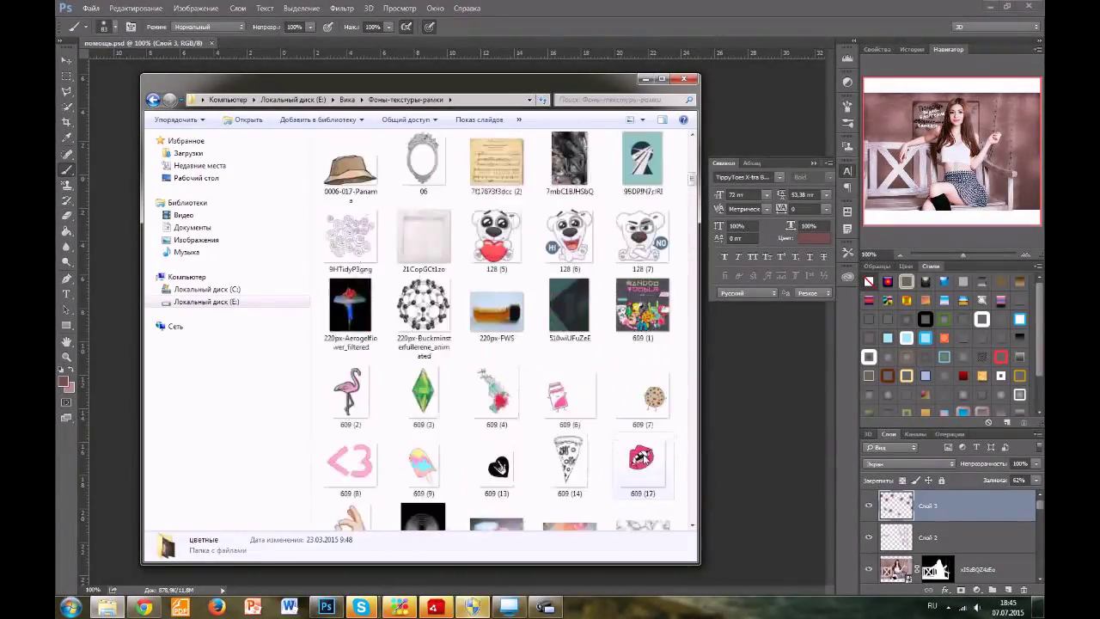
{"action": "left_click", "coordinate": [574, 464]}
{"action": "left_click_drag", "start_coordinate": [577, 439], "coordinate": [751, 442]}
Scale and tilt the gold frame "03", place it behind the girl, and move its layer below the title and rectangle layers.
{"action": "mouse_move", "coordinate": [515, 288]}
{"action": "left_mouse_down"}
{"action": "mouse_move", "coordinate": [619, 347]}
{"action": "mouse_move", "coordinate": [506, 296]}
{"action": "left_mouse_up"}
{"action": "mouse_move", "coordinate": [564, 182]}
{"action": "left_mouse_down"}
{"action": "mouse_move", "coordinate": [514, 222]}
{"action": "mouse_move", "coordinate": [449, 313]}
{"action": "left_mouse_up"}
{"action": "left_click_drag", "start_coordinate": [413, 387], "coordinate": [497, 297]}
{"action": "left_click_drag", "start_coordinate": [598, 249], "coordinate": [593, 225]}
{"action": "key", "text": "Return"}
{"action": "left_click_drag", "start_coordinate": [975, 510], "coordinate": [987, 555]}
{"action": "key", "text": "v"}
{"action": "mouse_move", "coordinate": [521, 309]}
{"action": "left_mouse_down"}
{"action": "mouse_move", "coordinate": [526, 249]}
{"action": "mouse_move", "coordinate": [550, 253]}
{"action": "mouse_move", "coordinate": [483, 290]}
{"action": "mouse_move", "coordinate": [395, 299]}
{"action": "left_mouse_up"}
Duplicate the gold frame layer, scale the copy to about 26.7% and rotate it 14.58° beside the title block.
{"action": "right_click", "coordinate": [957, 546]}
{"action": "left_click", "coordinate": [949, 66]}
{"action": "left_click", "coordinate": [658, 186]}
{"action": "left_click_drag", "start_coordinate": [436, 204], "coordinate": [473, 240]}
{"action": "left_click_drag", "start_coordinate": [275, 356], "coordinate": [388, 285]}
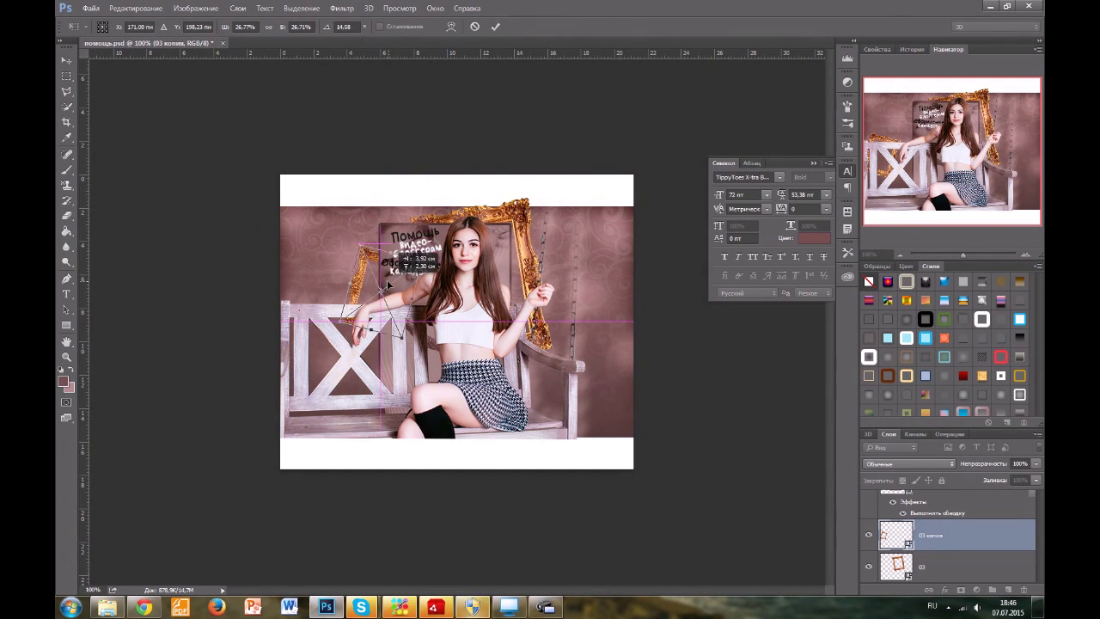
{"action": "left_click", "coordinate": [493, 29]}
Move the frame copy directly below the girl photo's layer, position it behind the bench backrest, and save the document.
{"action": "left_click_drag", "start_coordinate": [936, 537], "coordinate": [956, 520]}
{"action": "left_click_drag", "start_coordinate": [382, 291], "coordinate": [397, 325]}
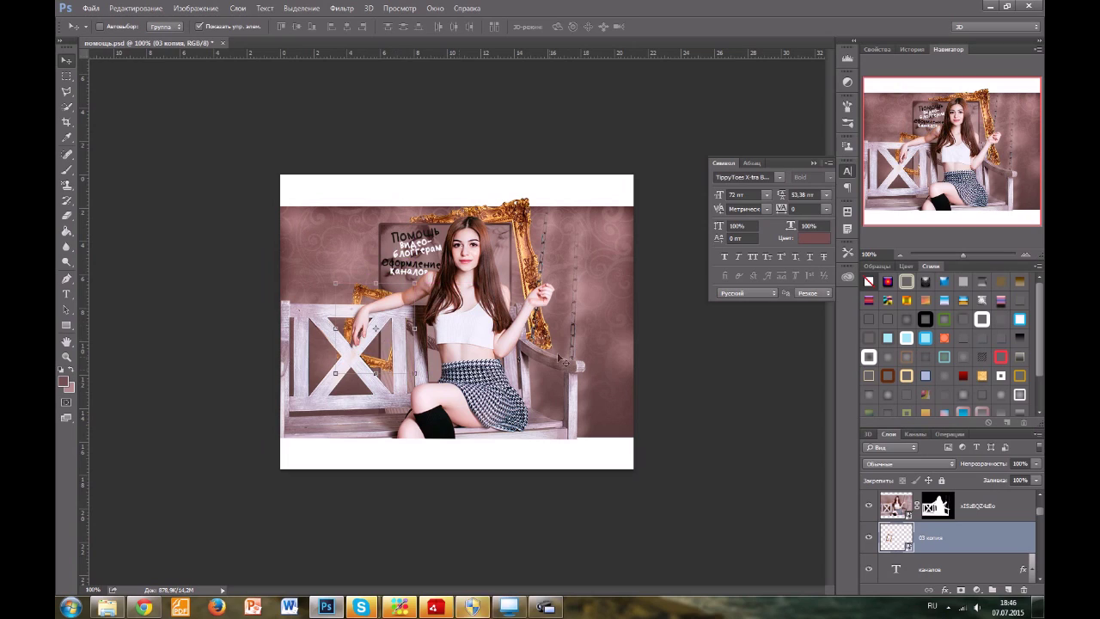
{"action": "left_click", "coordinate": [91, 7]}
{"action": "left_click", "coordinate": [129, 129]}
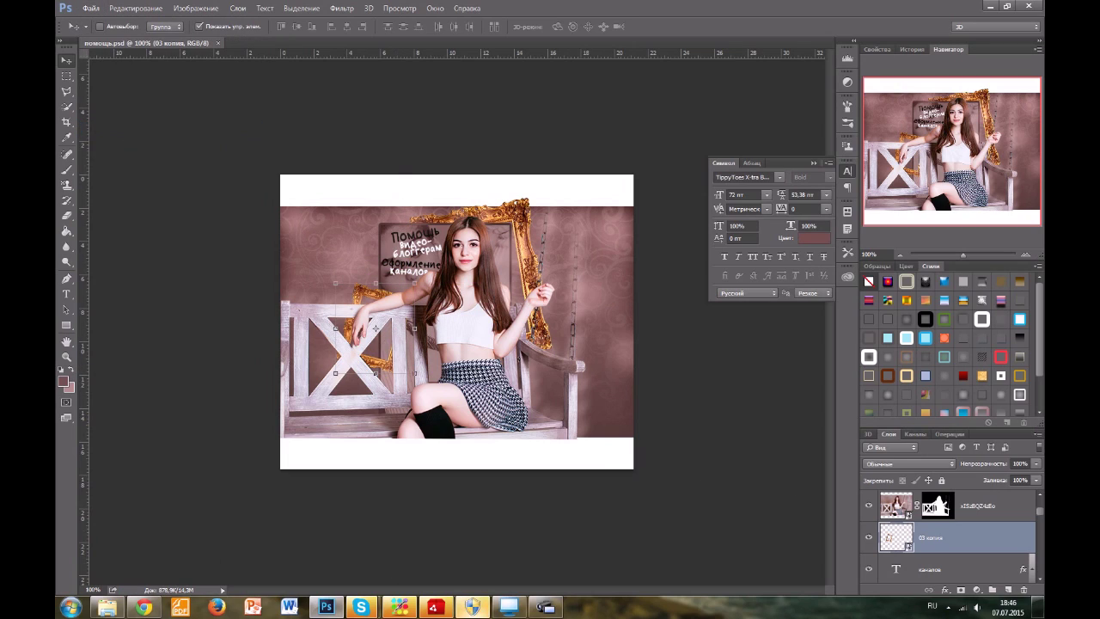
Switch to Windows Explorer, find the sheet-music image "2540805_1_noti_2", and place it enlarged over the Photoshop canvas.
{"action": "left_click", "coordinate": [108, 607]}
{"action": "scroll", "coordinate": [619, 392], "scroll_direction": "down", "scroll_amount": 10}
{"action": "scroll", "coordinate": [606, 325], "scroll_direction": "up", "scroll_amount": 4}
{"action": "scroll", "coordinate": [604, 325], "scroll_direction": "up", "scroll_amount": 4}
{"action": "scroll", "coordinate": [601, 348], "scroll_direction": "down", "scroll_amount": 3}
{"action": "left_click_drag", "start_coordinate": [646, 400], "coordinate": [756, 412]}
{"action": "mouse_move", "coordinate": [581, 441]}
{"action": "left_mouse_down"}
{"action": "mouse_move", "coordinate": [561, 403]}
{"action": "mouse_move", "coordinate": [655, 487]}
{"action": "mouse_move", "coordinate": [593, 426]}
{"action": "left_mouse_up"}
{"action": "key", "text": "Return"}
Move the sheet-music layer directly above the "01" texture and set its blending mode to "Мягкий свет".
{"action": "left_click_drag", "start_coordinate": [949, 538], "coordinate": [948, 548]}
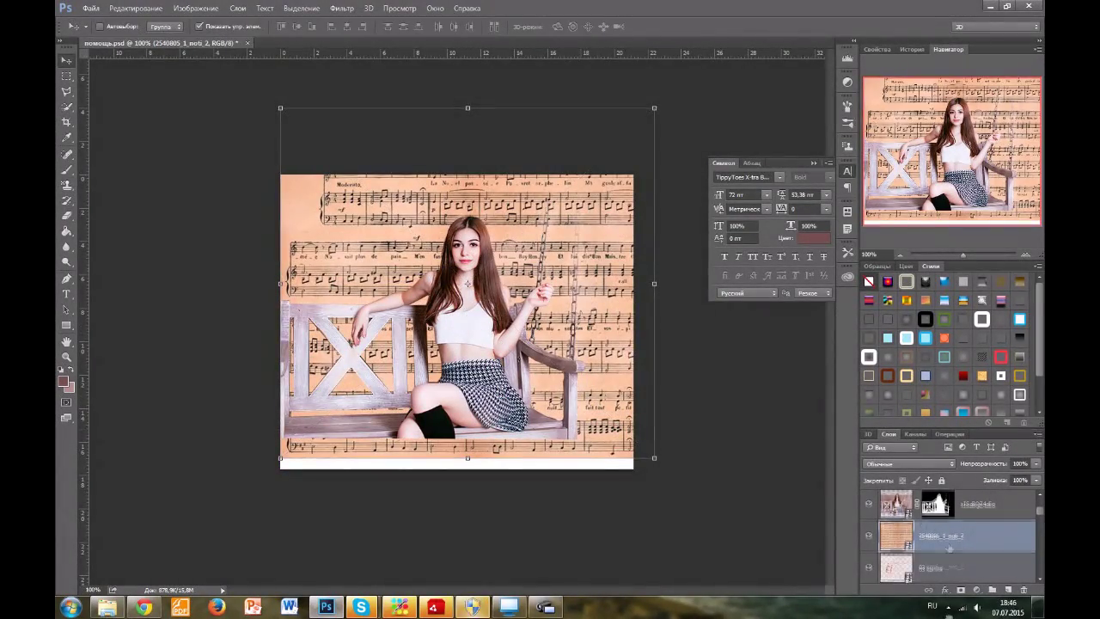
{"action": "left_click", "coordinate": [906, 464]}
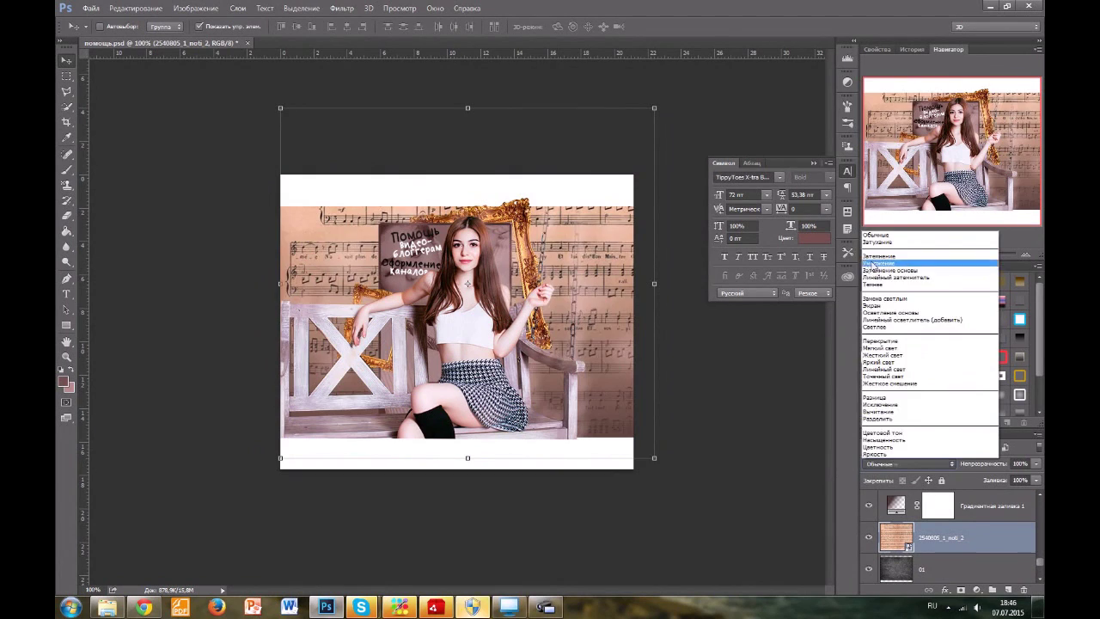
{"action": "left_click", "coordinate": [872, 263]}
{"action": "left_click", "coordinate": [906, 464]}
{"action": "left_click", "coordinate": [879, 347]}
Move the sheet-music layer directly above "Прямоугольник 2" and fine-tune its position over the background.
{"action": "left_click_drag", "start_coordinate": [601, 375], "coordinate": [586, 378]}
{"action": "left_click_drag", "start_coordinate": [946, 543], "coordinate": [967, 525]}
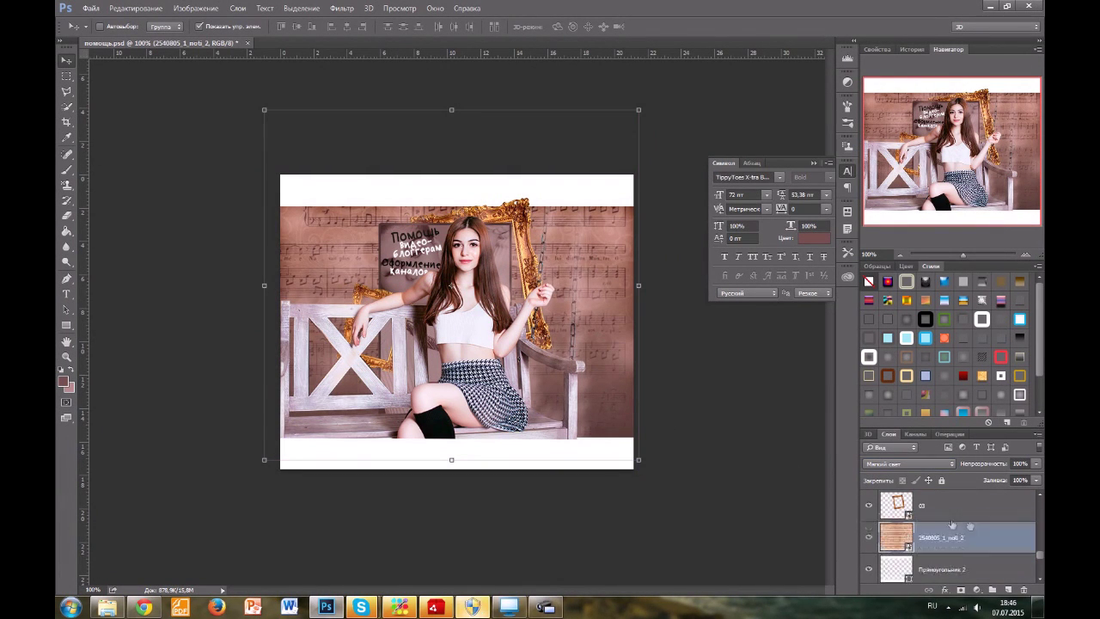
{"action": "left_click_drag", "start_coordinate": [574, 348], "coordinate": [579, 347]}
Rasterize and desaturate the sheet-music layer, and lower its opacity.
{"action": "right_click", "coordinate": [948, 534]}
{"action": "left_click", "coordinate": [908, 182]}
{"action": "left_click", "coordinate": [196, 9]}
{"action": "mouse_move", "coordinate": [266, 38]}
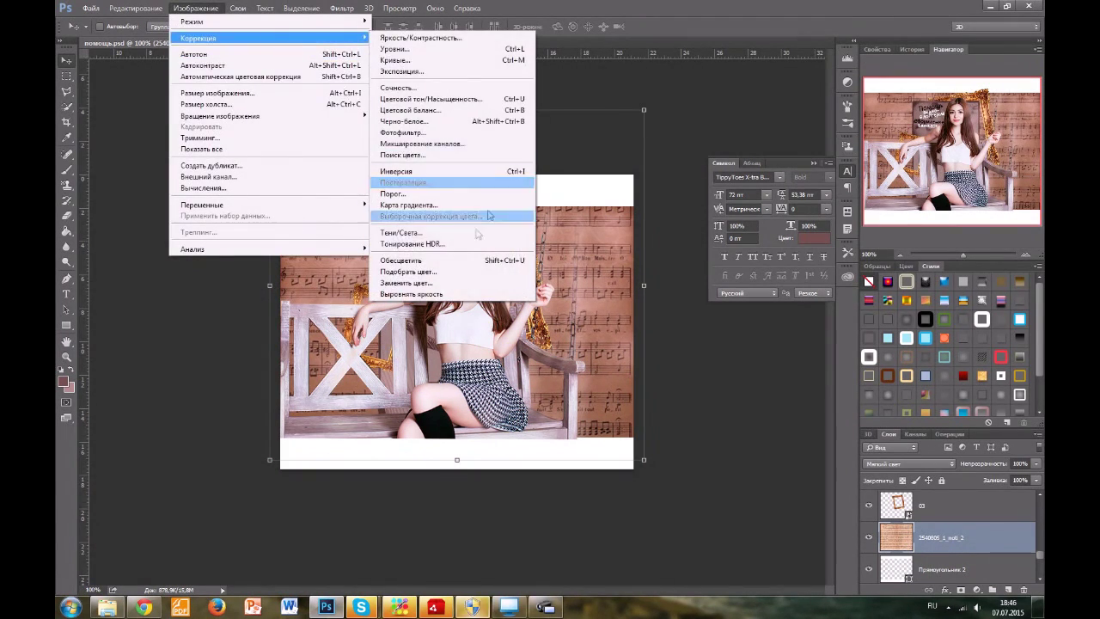
{"action": "left_click", "coordinate": [468, 260]}
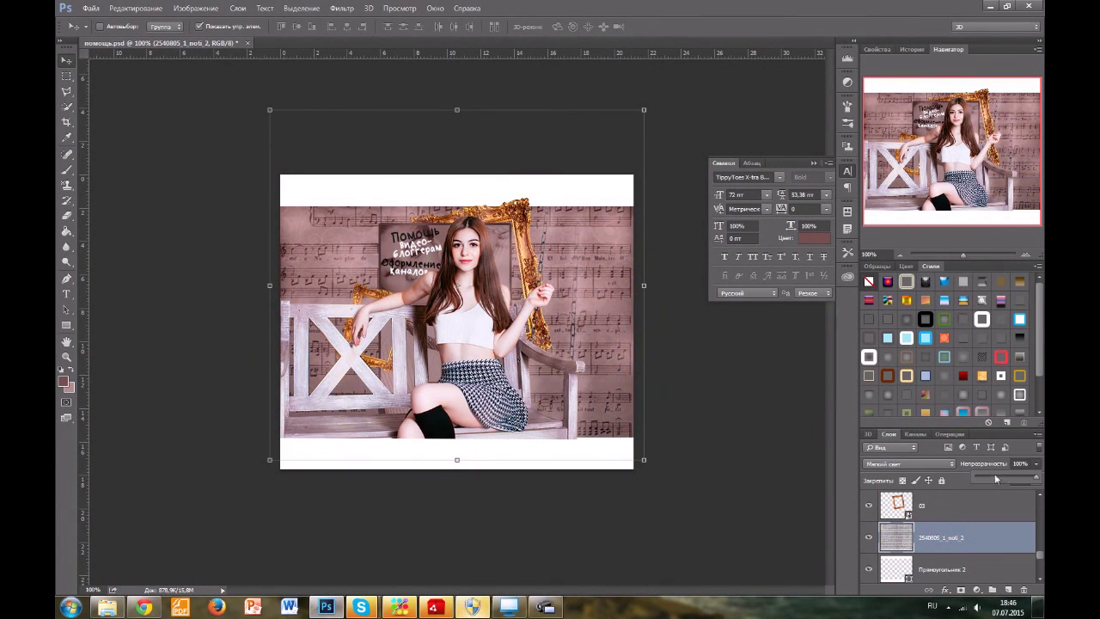
{"action": "left_click_drag", "start_coordinate": [994, 478], "coordinate": [986, 478]}
{"action": "scroll", "coordinate": [984, 548], "scroll_direction": "up", "scroll_amount": 2}
{"action": "scroll", "coordinate": [984, 548], "scroll_direction": "down", "scroll_amount": 5}
Select "Слой 3", switch to Windows Explorer, and place the blurred light image "141604170_2" on the Photoshop canvas.
{"action": "left_click", "coordinate": [945, 505]}
{"action": "left_click", "coordinate": [108, 607]}
{"action": "left_click", "coordinate": [449, 100]}
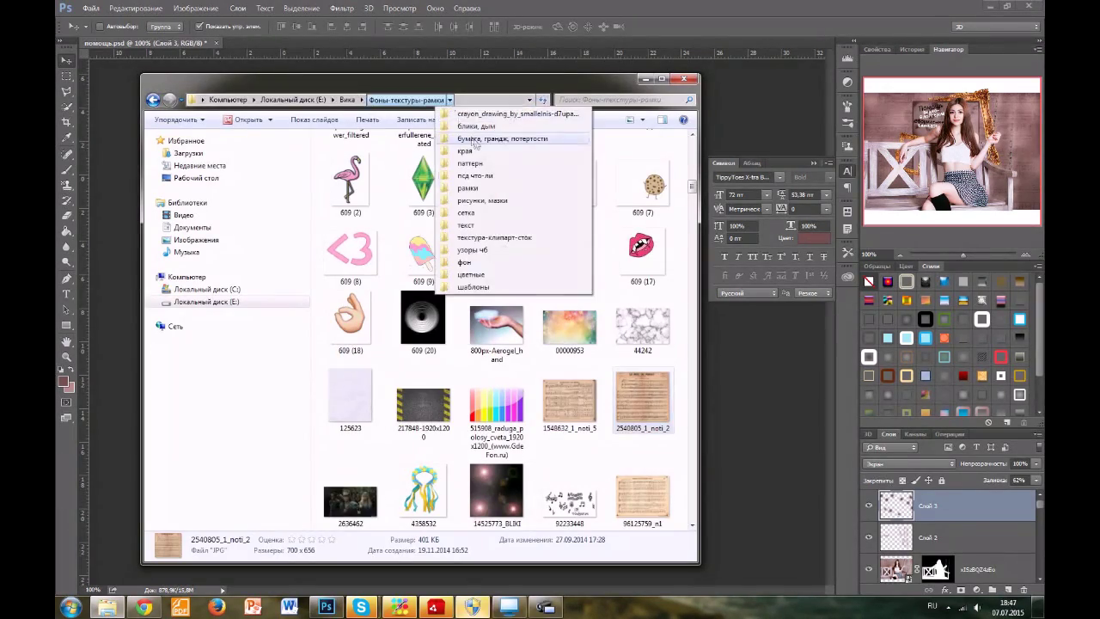
{"action": "left_click", "coordinate": [502, 139]}
{"action": "scroll", "coordinate": [497, 326], "scroll_direction": "down", "scroll_amount": 4}
{"action": "left_click_drag", "start_coordinate": [496, 161], "coordinate": [567, 365]}
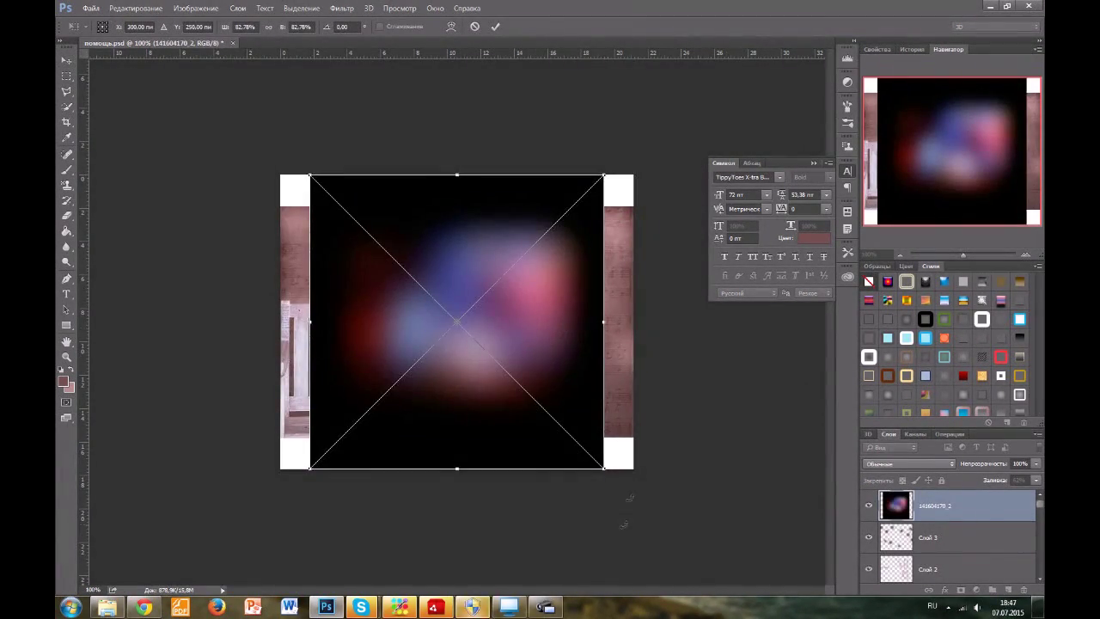
Enlarge the blurred light image over the canvas and set its blending mode to "Экран".
{"action": "left_click_drag", "start_coordinate": [604, 469], "coordinate": [756, 616]}
{"action": "left_click_drag", "start_coordinate": [559, 370], "coordinate": [506, 362]}
{"action": "left_click", "coordinate": [495, 26]}
{"action": "left_click", "coordinate": [909, 464]}
{"action": "left_click", "coordinate": [894, 306]}
{"action": "left_click_drag", "start_coordinate": [591, 346], "coordinate": [618, 341]}
Try the light layer rasterized, desaturated and shifted across the picture, and delete the layer.
{"action": "left_click", "coordinate": [197, 8]}
{"action": "right_click", "coordinate": [992, 506]}
{"action": "left_click", "coordinate": [982, 320]}
{"action": "left_click", "coordinate": [196, 8]}
{"action": "mouse_move", "coordinate": [215, 40]}
{"action": "left_click", "coordinate": [414, 262]}
{"action": "left_click_drag", "start_coordinate": [686, 415], "coordinate": [327, 363]}
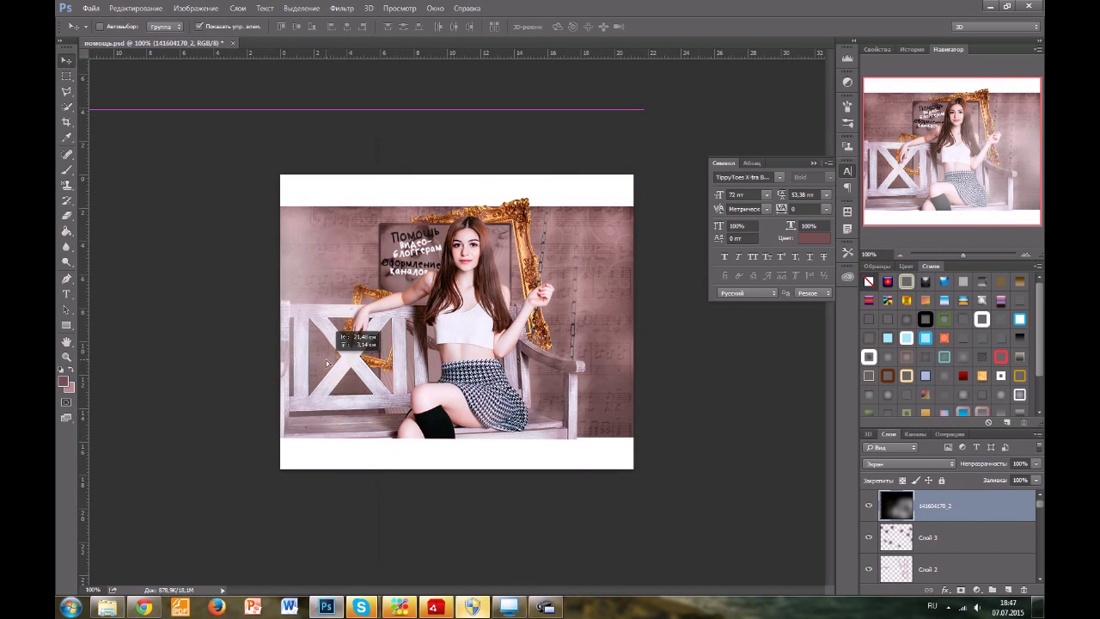
{"action": "left_click", "coordinate": [1022, 591]}
{"action": "key", "text": "Return"}
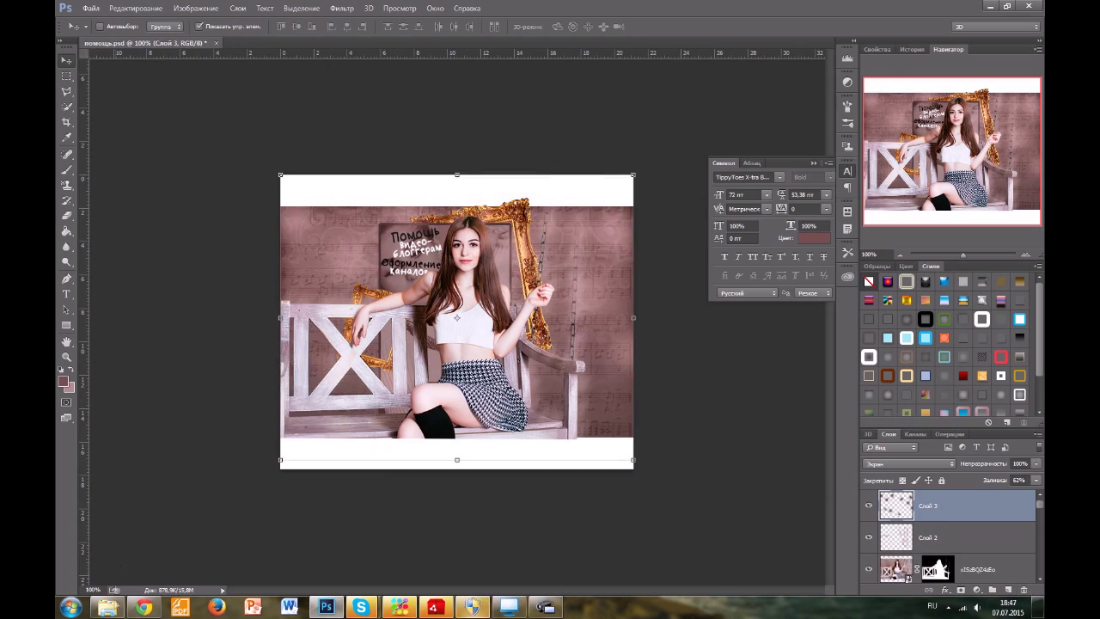
Place the orange light image "nOzNcAo9Y1w" from Windows Explorer over the right part of the picture and set its blending mode to "Экран".
{"action": "left_click", "coordinate": [106, 607]}
{"action": "left_click_drag", "start_coordinate": [574, 360], "coordinate": [525, 322]}
{"action": "left_click", "coordinate": [491, 27]}
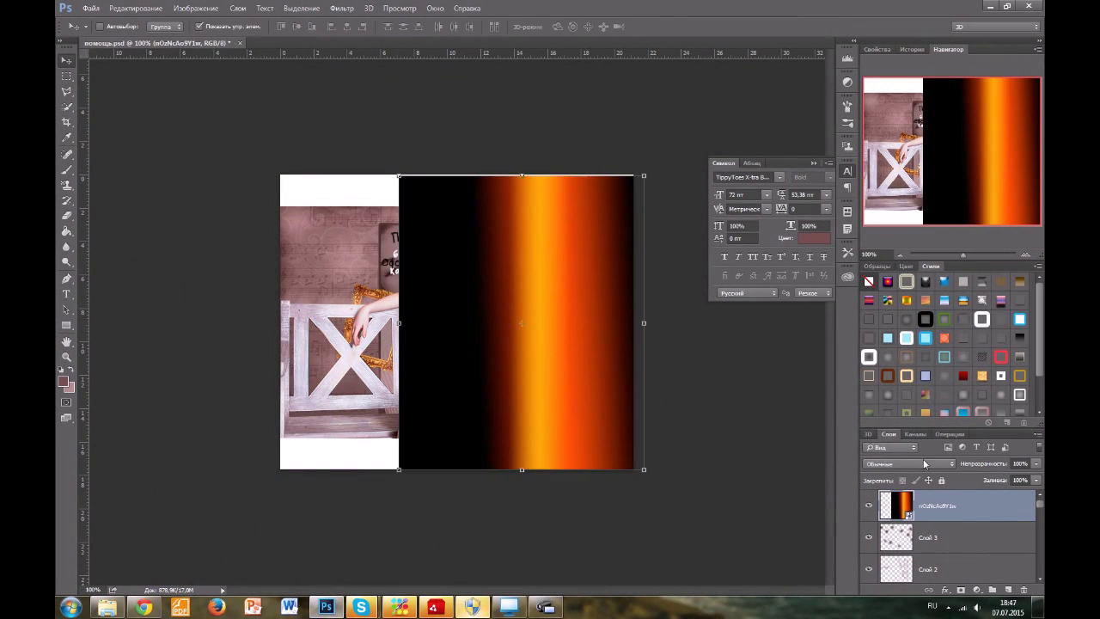
{"action": "left_click", "coordinate": [924, 464]}
{"action": "left_click", "coordinate": [898, 310]}
{"action": "left_click_drag", "start_coordinate": [601, 306], "coordinate": [576, 306]}
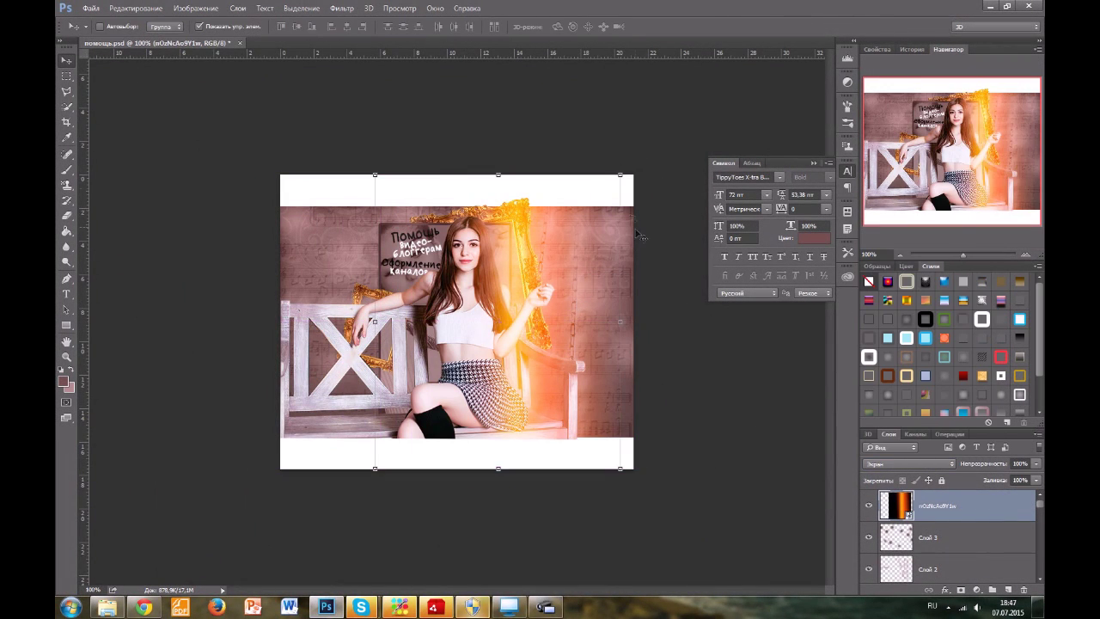
Duplicate the orange light layer, and rotate and move the copy so it glows diagonally along the picture's lower edge.
{"action": "right_click", "coordinate": [1013, 505]}
{"action": "left_click", "coordinate": [859, 129]}
{"action": "key", "text": "Return"}
{"action": "left_click_drag", "start_coordinate": [629, 170], "coordinate": [500, 501]}
{"action": "left_click", "coordinate": [495, 27]}
Lower the original orange light layer's opacity to 74% and save the document.
{"action": "left_click", "coordinate": [962, 539]}
{"action": "left_click", "coordinate": [1036, 464]}
{"action": "mouse_move", "coordinate": [1020, 480]}
{"action": "left_mouse_down"}
{"action": "mouse_move", "coordinate": [1007, 476]}
{"action": "mouse_move", "coordinate": [1019, 478]}
{"action": "left_mouse_up"}
{"action": "left_click", "coordinate": [90, 7]}
{"action": "left_click", "coordinate": [120, 115]}
Select the title text layers together and change their font to TippyToes Regular.
{"action": "scroll", "coordinate": [971, 548], "scroll_direction": "down", "scroll_amount": 5}
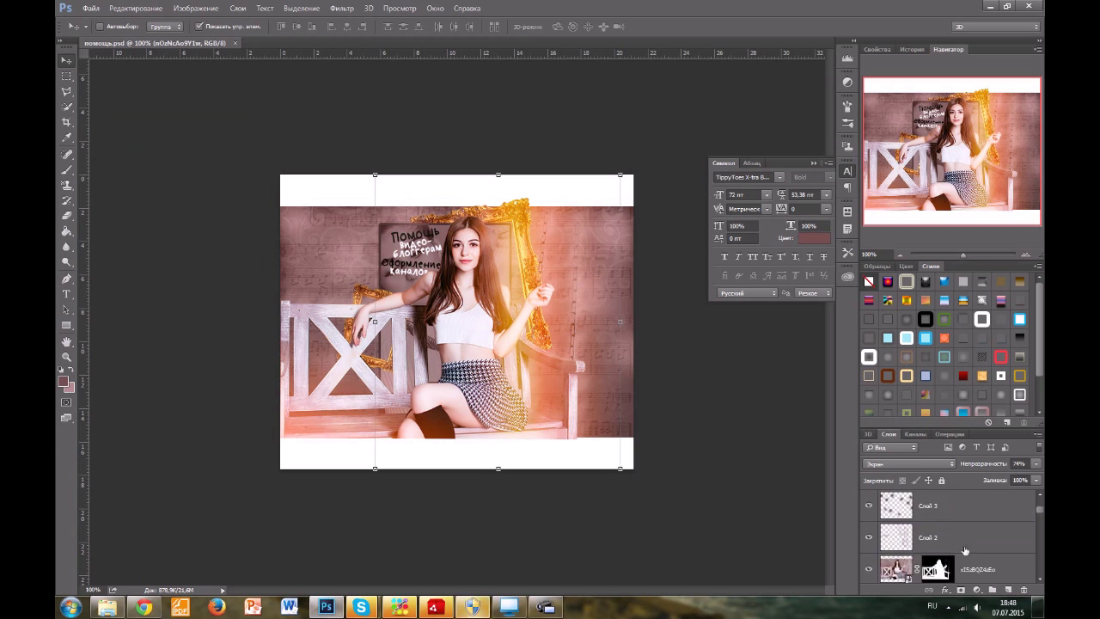
{"action": "left_click", "coordinate": [964, 540]}
{"action": "scroll", "coordinate": [968, 554], "scroll_direction": "down", "scroll_amount": 2}
{"action": "scroll", "coordinate": [962, 540], "scroll_direction": "down", "scroll_amount": 6}
{"action": "scroll", "coordinate": [953, 547], "scroll_direction": "up", "scroll_amount": 2}
{"action": "left_click", "coordinate": [953, 543], "text": "shift"}
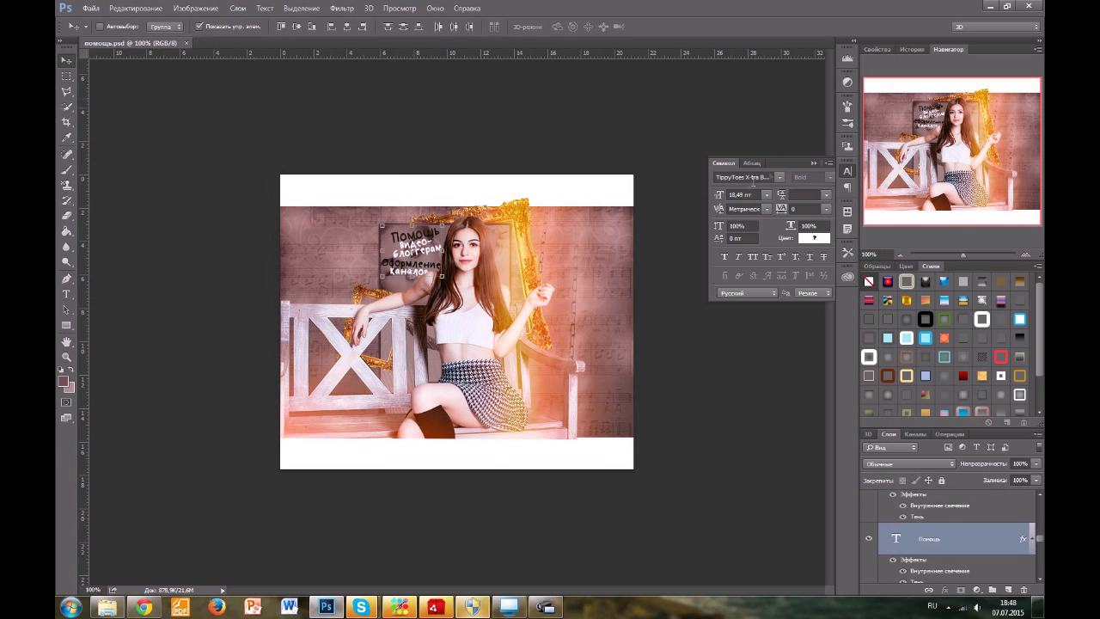
{"action": "left_click", "coordinate": [753, 179]}
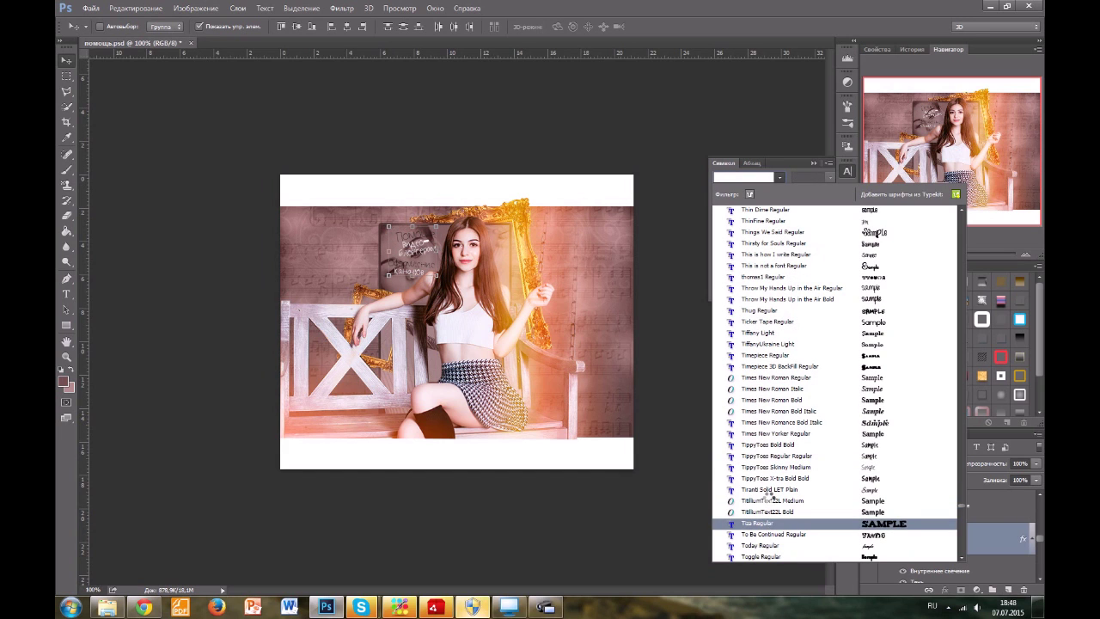
{"action": "left_click", "coordinate": [767, 501]}
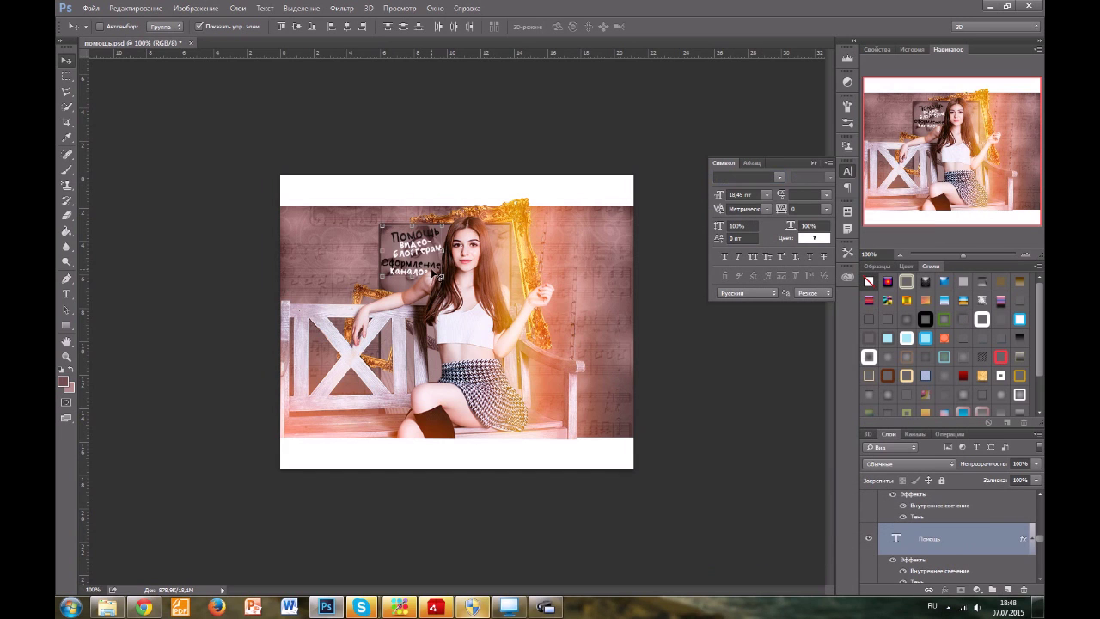
{"action": "left_click", "coordinate": [778, 177]}
{"action": "scroll", "coordinate": [853, 535], "scroll_direction": "down", "scroll_amount": 1}
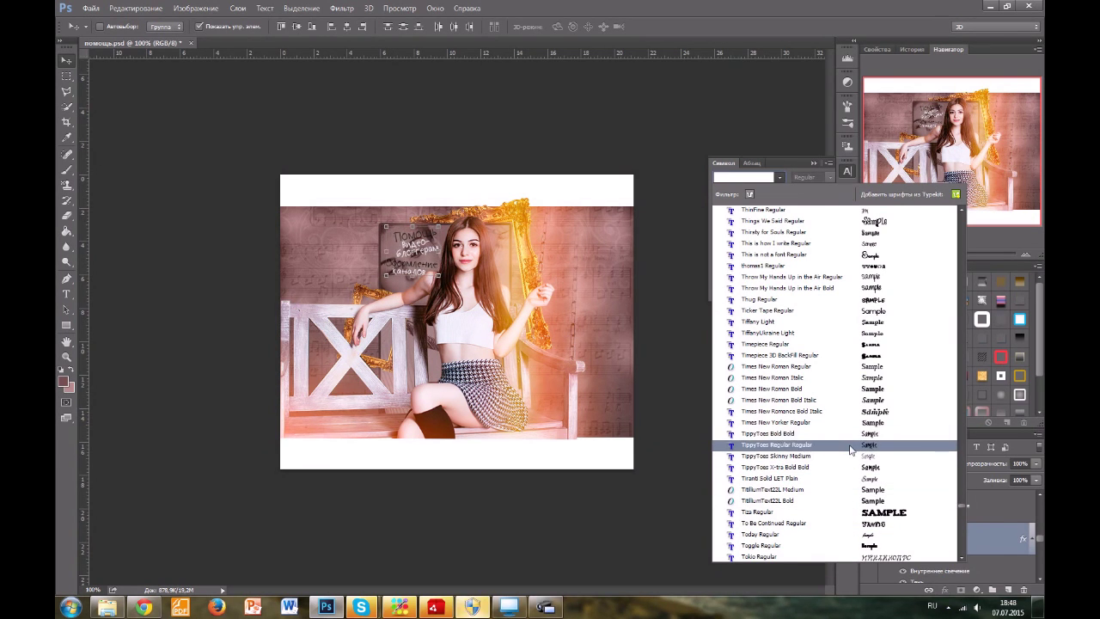
{"action": "left_click", "coordinate": [851, 448]}
Try recolouring the "Помощь" text with colours sampled from the frame and the dark sock, and check its layer style.
{"action": "left_click", "coordinate": [814, 238]}
{"action": "left_click", "coordinate": [529, 257]}
{"action": "left_click", "coordinate": [534, 245]}
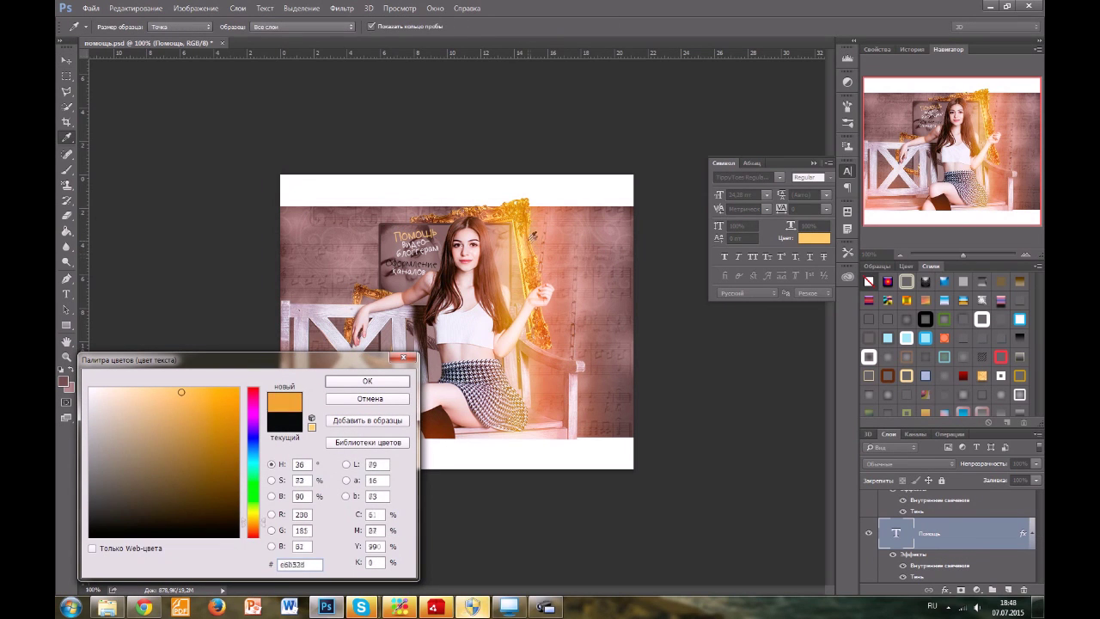
{"action": "left_click", "coordinate": [443, 427]}
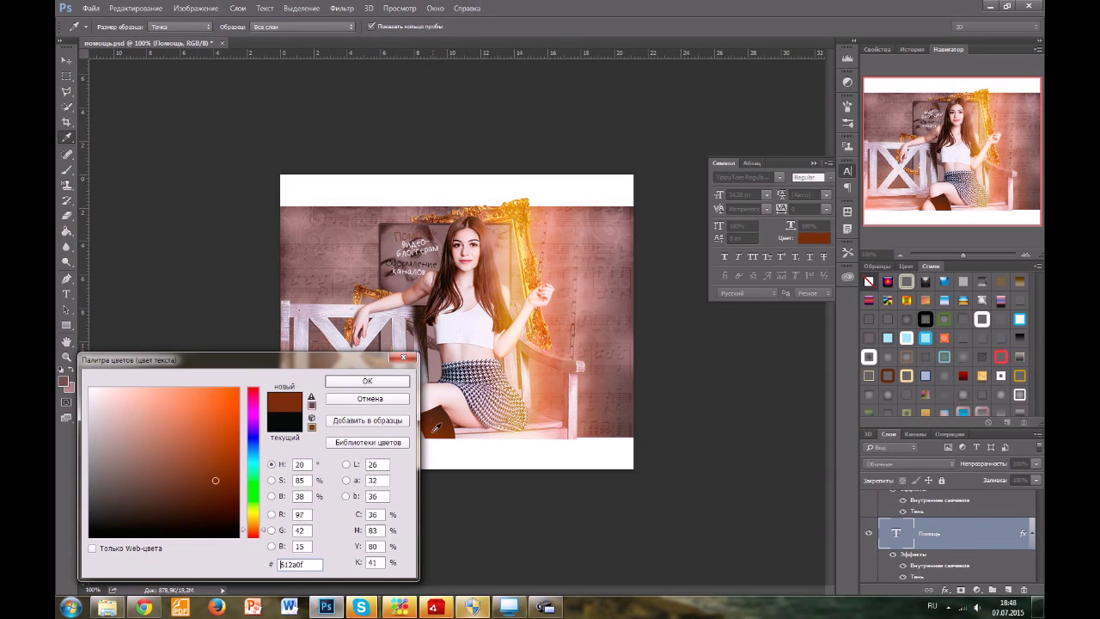
{"action": "key", "text": "Return"}
{"action": "double_click", "coordinate": [970, 537]}
{"action": "left_click", "coordinate": [902, 346]}
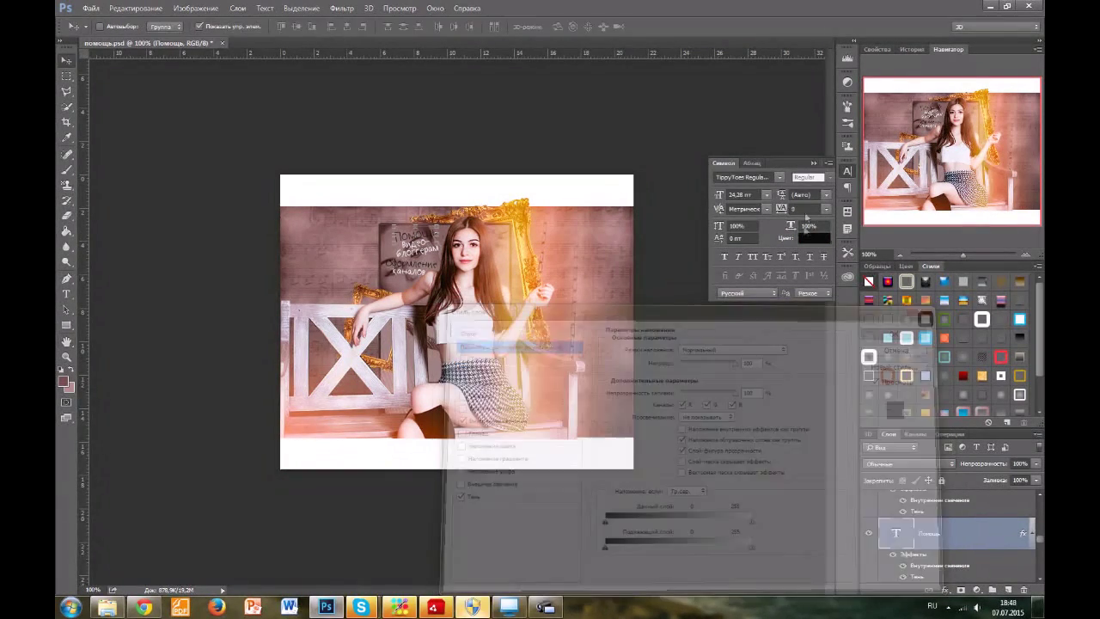
Set the "Помощь" text colour to a light gold sampled from the picture frame.
{"action": "left_click", "coordinate": [814, 238]}
{"action": "left_click", "coordinate": [525, 241]}
{"action": "left_click", "coordinate": [376, 383]}
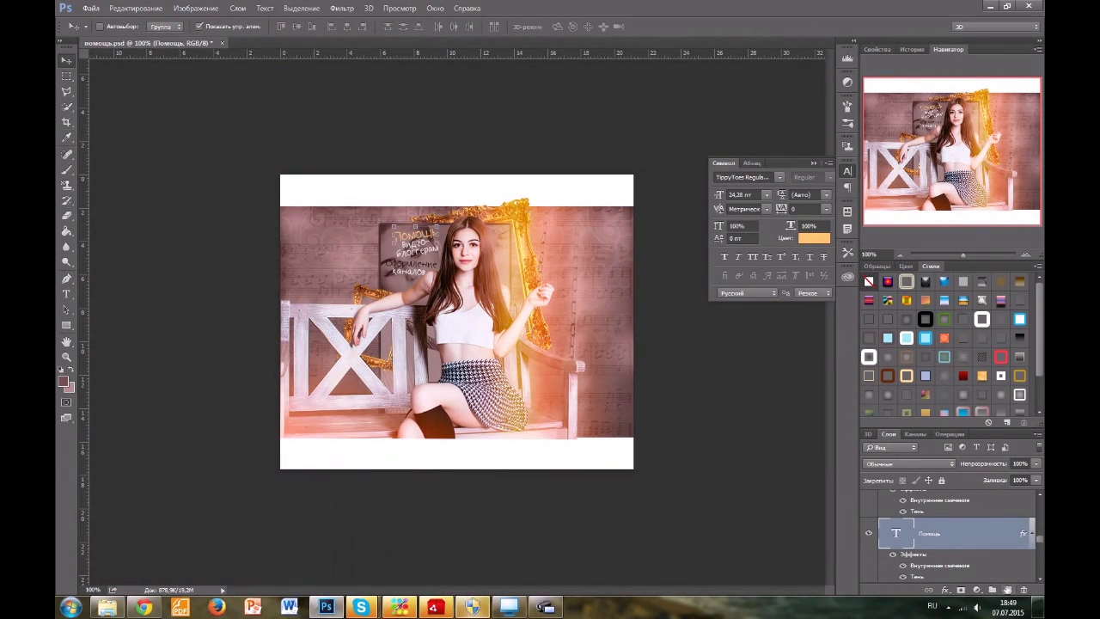
Recolour the "Оформление" text with the gold sampled from the "Помощь" lettering and save the document.
{"action": "scroll", "coordinate": [974, 529], "scroll_direction": "up", "scroll_amount": 3}
{"action": "left_click", "coordinate": [971, 508]}
{"action": "left_click", "coordinate": [813, 238]}
{"action": "left_click", "coordinate": [409, 228]}
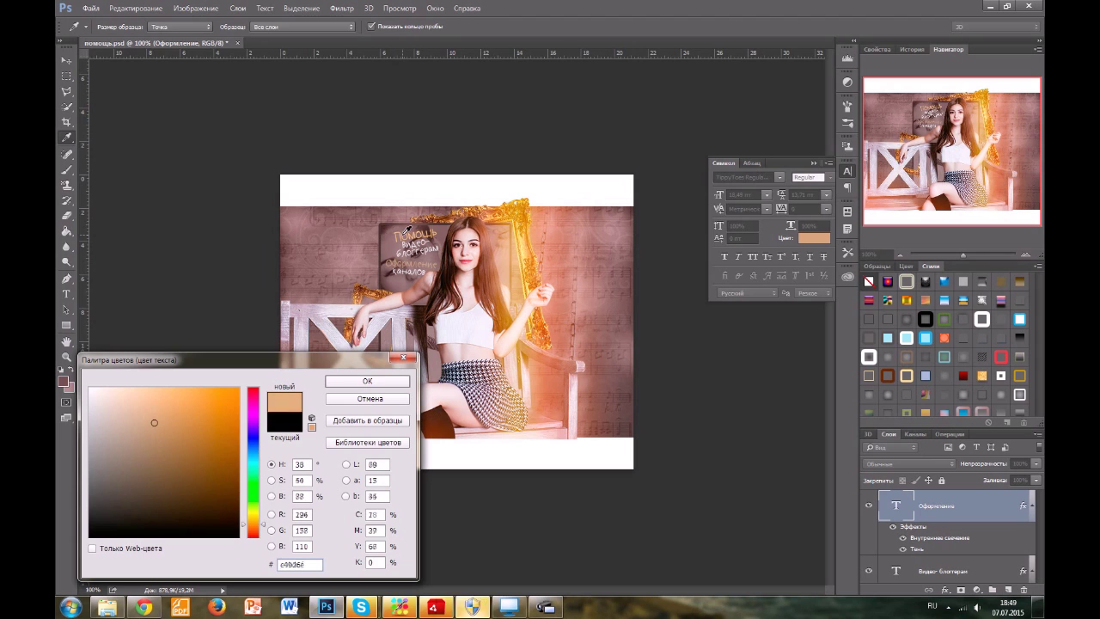
{"action": "left_click", "coordinate": [375, 379]}
{"action": "left_click", "coordinate": [109, 9]}
{"action": "mouse_move", "coordinate": [92, 9]}
{"action": "left_click", "coordinate": [103, 129]}
Add a new layer above the orange light copy and paint ragged white edges down both sides with a size 100 textured brush.
{"action": "scroll", "coordinate": [970, 560], "scroll_direction": "up", "scroll_amount": 1}
{"action": "scroll", "coordinate": [969, 554], "scroll_direction": "down", "scroll_amount": 3}
{"action": "left_click", "coordinate": [942, 509]}
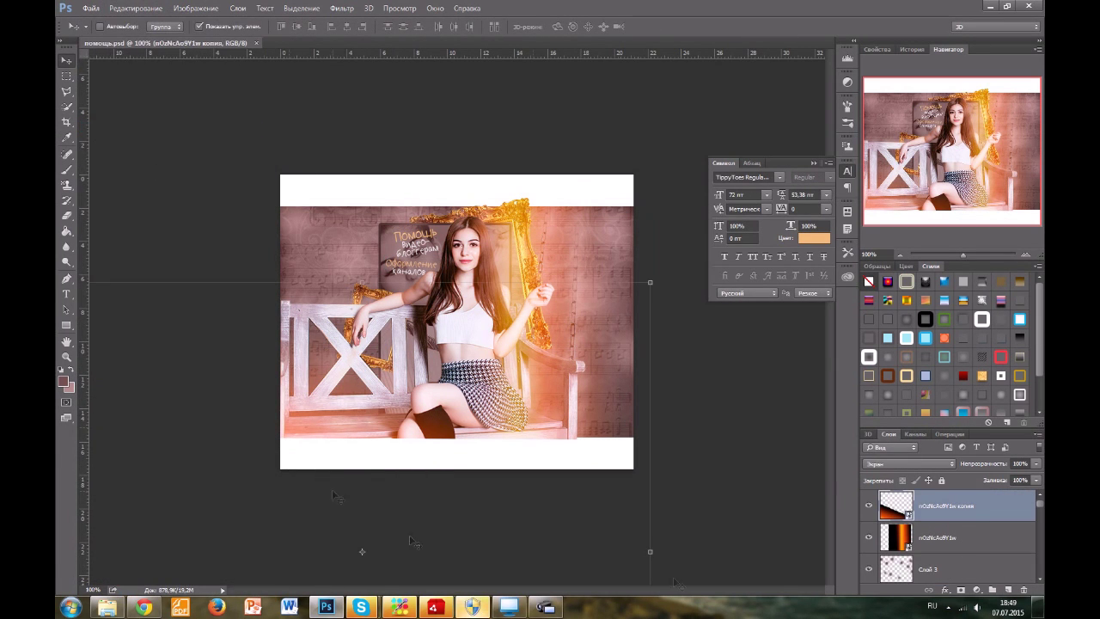
{"action": "left_click", "coordinate": [1007, 589]}
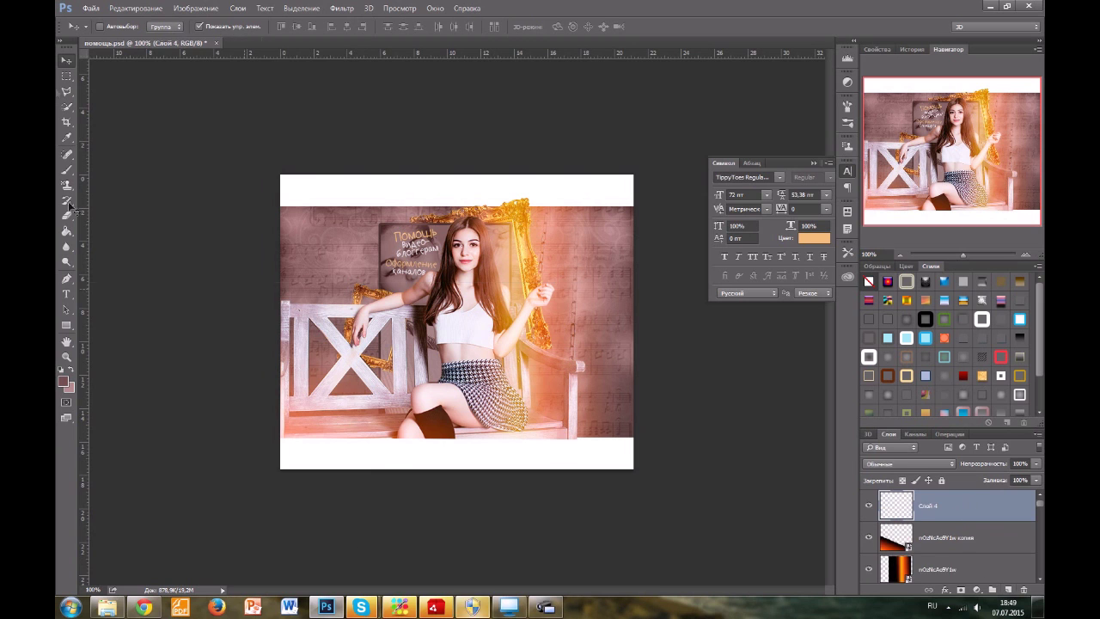
{"action": "left_click", "coordinate": [68, 171]}
{"action": "left_click", "coordinate": [115, 26]}
{"action": "left_click_drag", "start_coordinate": [375, 387], "coordinate": [375, 450]}
{"action": "left_click", "coordinate": [278, 189]}
{"action": "left_click", "coordinate": [609, 190]}
{"action": "mouse_move", "coordinate": [609, 191]}
{"action": "left_mouse_down"}
{"action": "mouse_move", "coordinate": [607, 382]}
{"action": "mouse_move", "coordinate": [619, 260]}
{"action": "mouse_move", "coordinate": [611, 172]}
{"action": "left_mouse_up"}
{"action": "mouse_move", "coordinate": [248, 255]}
{"action": "left_mouse_down"}
{"action": "mouse_move", "coordinate": [262, 219]}
{"action": "mouse_move", "coordinate": [261, 423]}
{"action": "mouse_move", "coordinate": [264, 241]}
{"action": "left_mouse_up"}
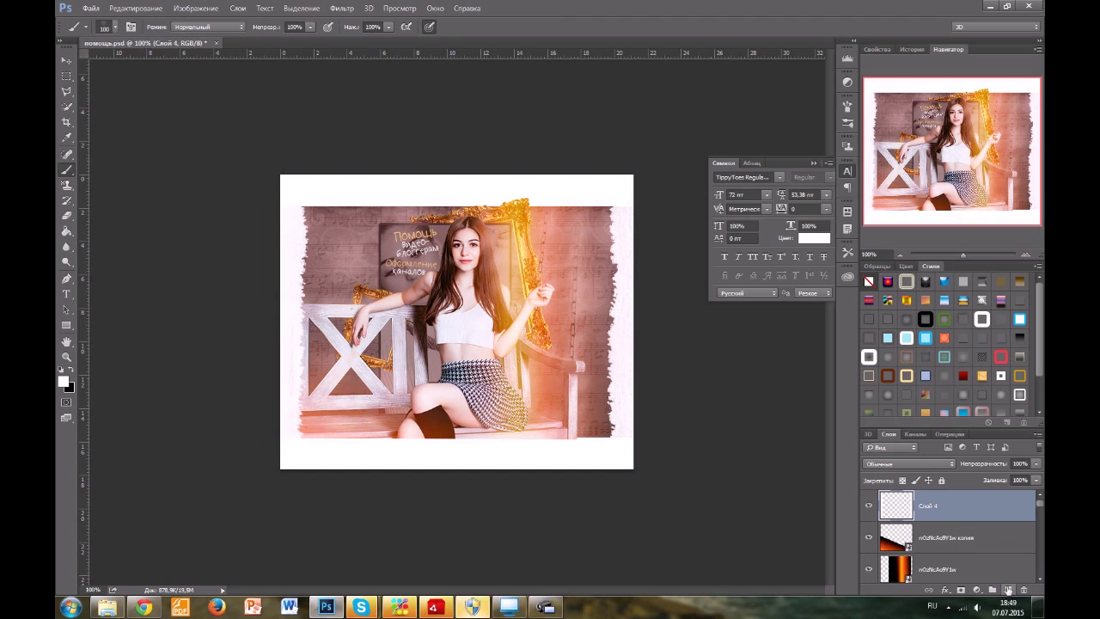
Paint white textured blotches around the girl on another new layer, blended as "Мягкий свет" at 26% opacity.
{"action": "left_click_drag", "start_coordinate": [355, 243], "coordinate": [337, 280]}
{"action": "left_click_drag", "start_coordinate": [356, 354], "coordinate": [337, 387]}
{"action": "left_click_drag", "start_coordinate": [598, 337], "coordinate": [572, 374]}
{"action": "mouse_move", "coordinate": [517, 211]}
{"action": "left_mouse_down"}
{"action": "mouse_move", "coordinate": [489, 195]}
{"action": "mouse_move", "coordinate": [505, 227]}
{"action": "left_mouse_up"}
{"action": "left_click_drag", "start_coordinate": [420, 306], "coordinate": [406, 337]}
{"action": "left_click", "coordinate": [908, 464]}
{"action": "left_click", "coordinate": [889, 347]}
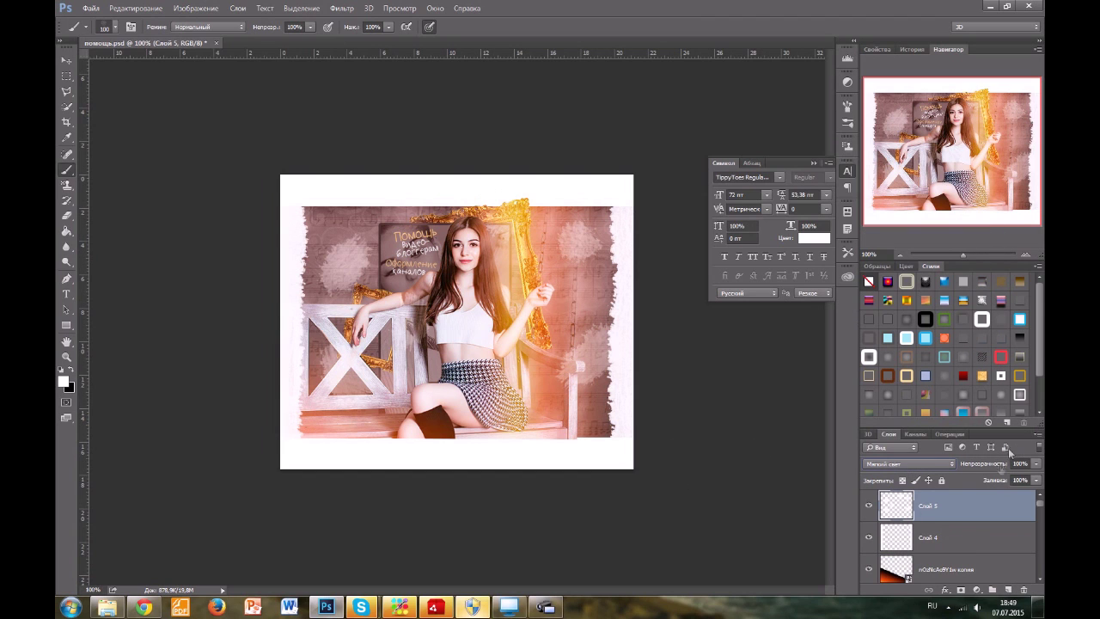
Add the "Тень" effect to the ragged-edge layer "Слой 4" and move it directly above "Градиентная заливка 1".
{"action": "double_click", "coordinate": [962, 539]}
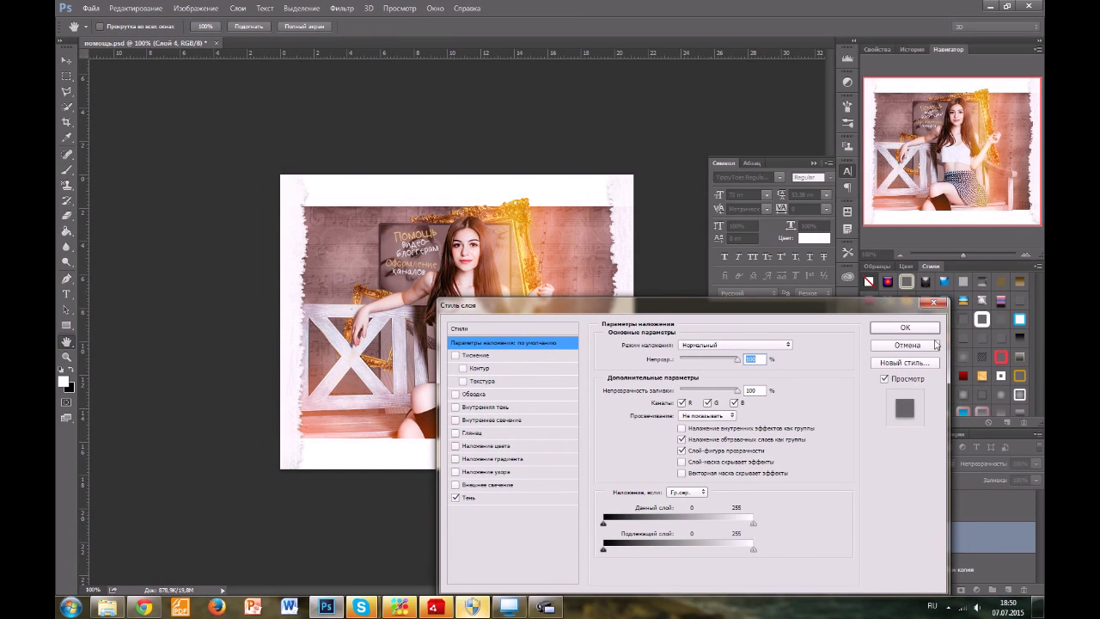
{"action": "left_click", "coordinate": [923, 330]}
{"action": "scroll", "coordinate": [945, 532], "scroll_direction": "down", "scroll_amount": 3}
{"action": "left_click_drag", "start_coordinate": [992, 599], "coordinate": [1001, 509]}
{"action": "scroll", "coordinate": [979, 548], "scroll_direction": "up", "scroll_amount": 1}
{"action": "scroll", "coordinate": [987, 541], "scroll_direction": "down", "scroll_amount": 5}
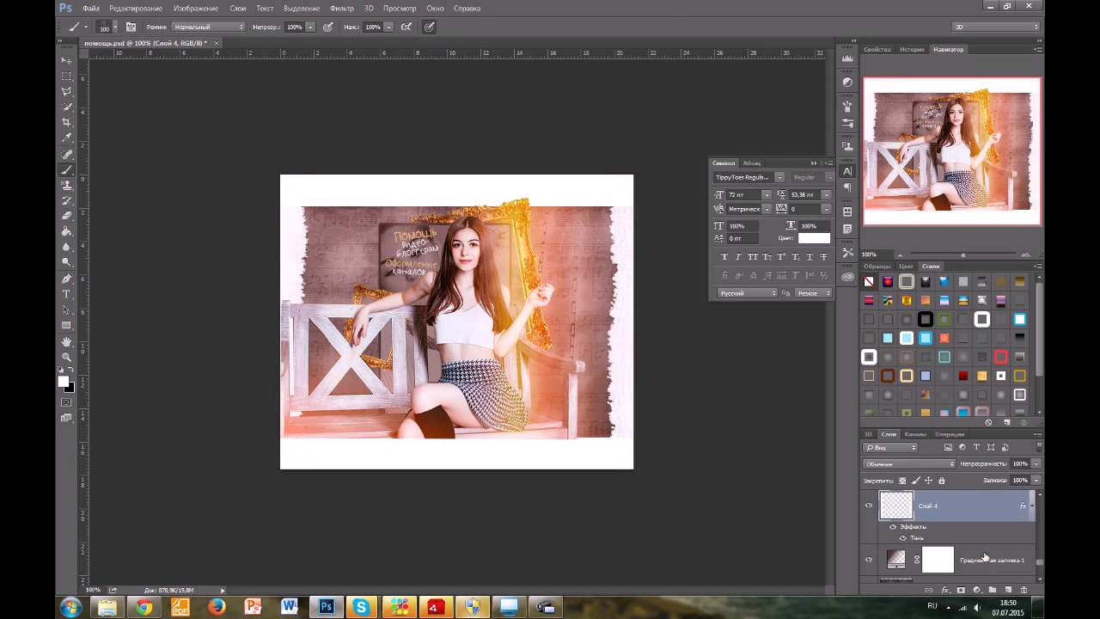
{"action": "scroll", "coordinate": [988, 557], "scroll_direction": "up", "scroll_amount": 3}
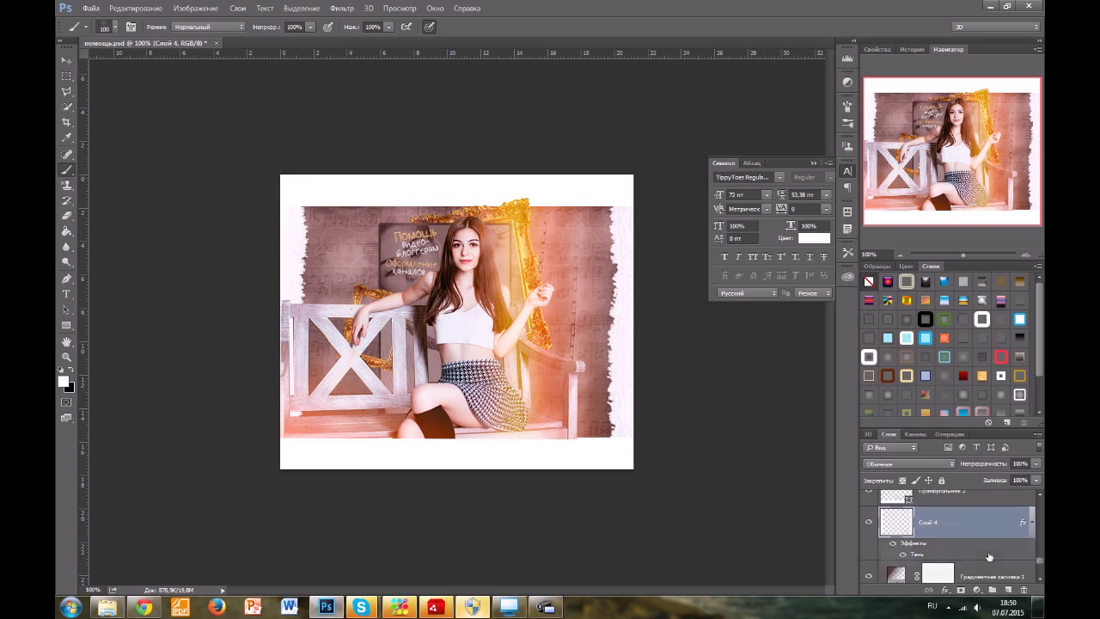
Try duplicating "Слой 4" and clearing the copy's strip over the white margin above the picture.
{"action": "right_click", "coordinate": [978, 575]}
{"action": "left_click", "coordinate": [928, 146]}
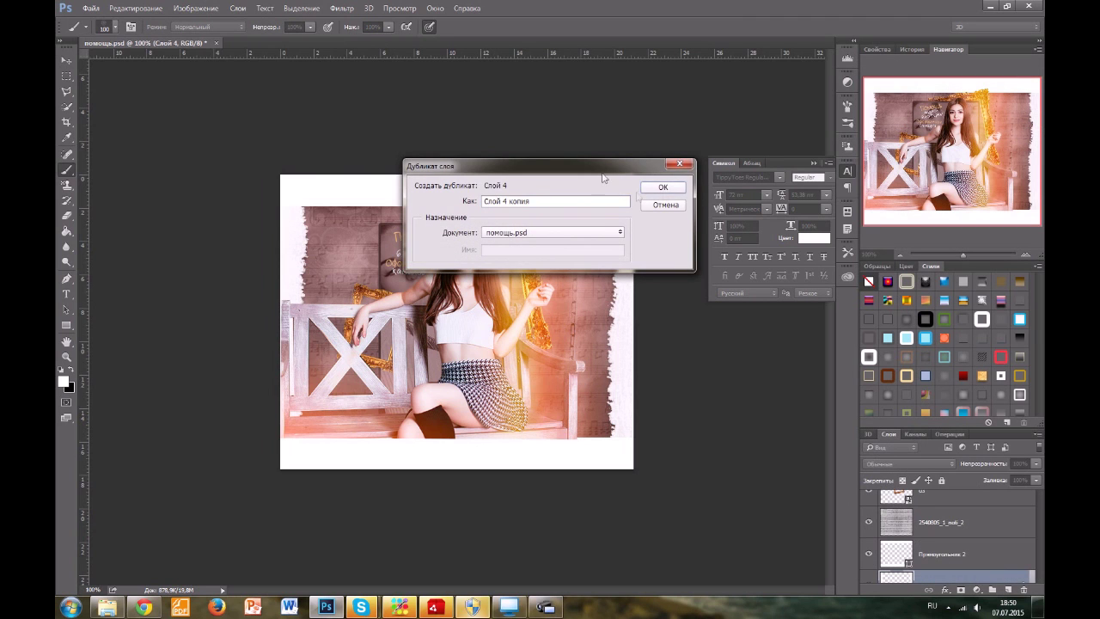
{"action": "key", "text": "Return"}
{"action": "left_click", "coordinate": [66, 75]}
{"action": "left_click_drag", "start_coordinate": [277, 156], "coordinate": [635, 206]}
{"action": "left_click_drag", "start_coordinate": [585, 178], "coordinate": [585, 177]}
{"action": "key", "text": "Delete"}
{"action": "right_click", "coordinate": [545, 282]}
{"action": "left_click", "coordinate": [577, 293]}
Clear the copy's area over the white margin below the picture, and delete the "Слой 4 копия" layer.
{"action": "left_click_drag", "start_coordinate": [333, 464], "coordinate": [232, 438]}
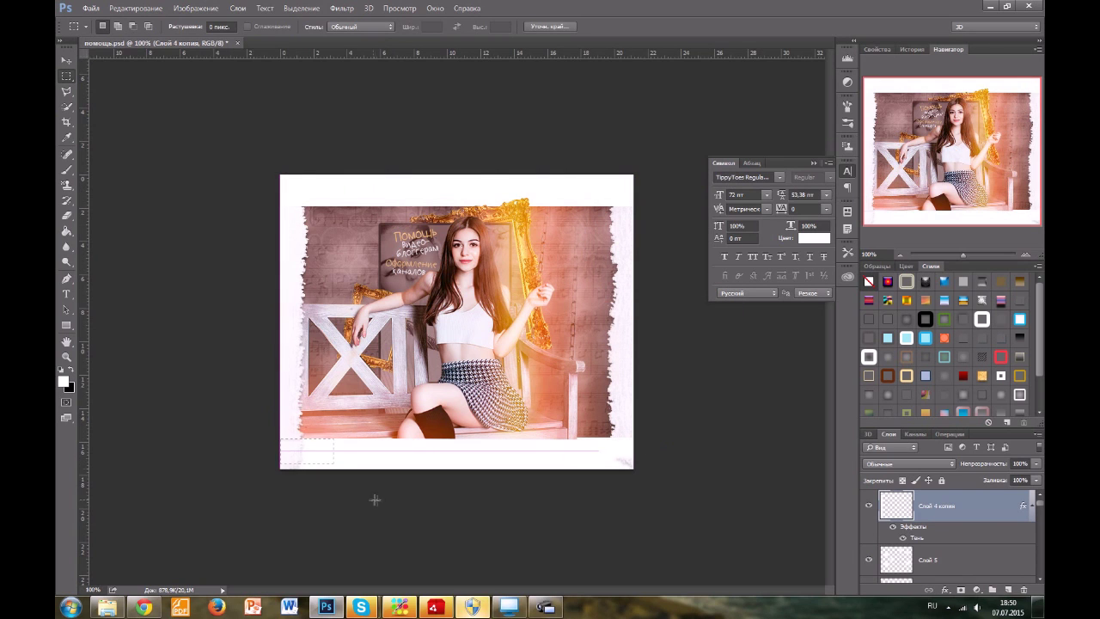
{"action": "key", "text": "Delete"}
{"action": "left_click_drag", "start_coordinate": [380, 440], "coordinate": [261, 478]}
{"action": "key", "text": "Delete"}
{"action": "key", "text": "Return"}
{"action": "key", "text": "ctrl+d"}
{"action": "left_click", "coordinate": [1022, 590]}
{"action": "left_click", "coordinate": [501, 222]}
Save the document.
{"action": "left_click", "coordinate": [92, 8]}
{"action": "left_click", "coordinate": [155, 126]}
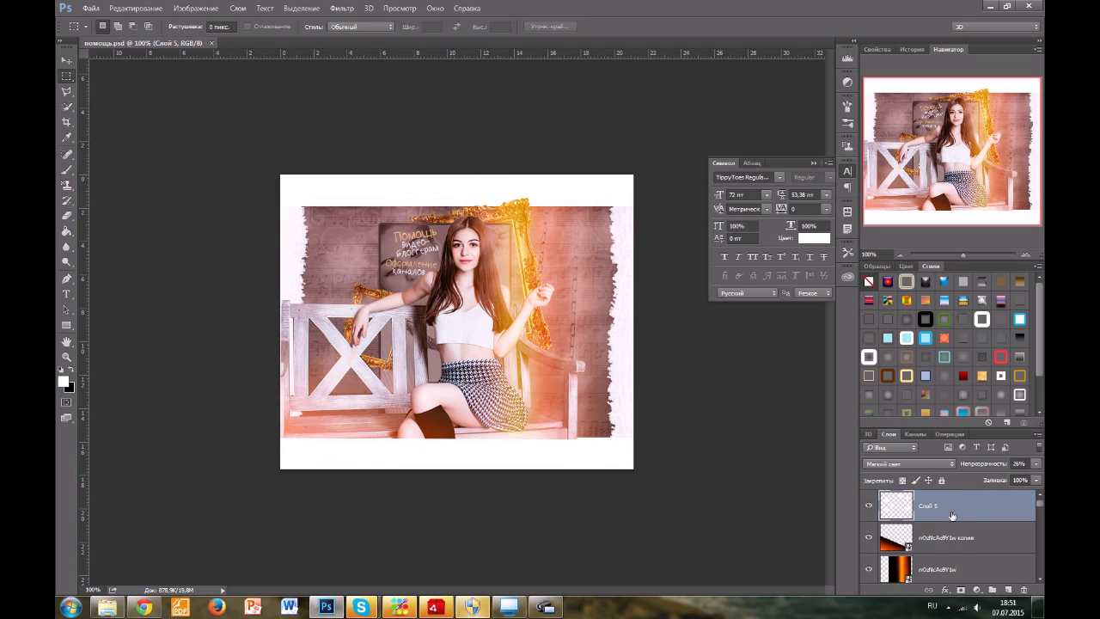
Add a new layer and paint soft strokes across the picture in a light gold sampled from the frame.
{"action": "left_click", "coordinate": [1009, 591]}
{"action": "left_click", "coordinate": [64, 381]}
{"action": "left_click", "coordinate": [517, 258]}
{"action": "left_click", "coordinate": [368, 381]}
{"action": "left_click", "coordinate": [66, 169]}
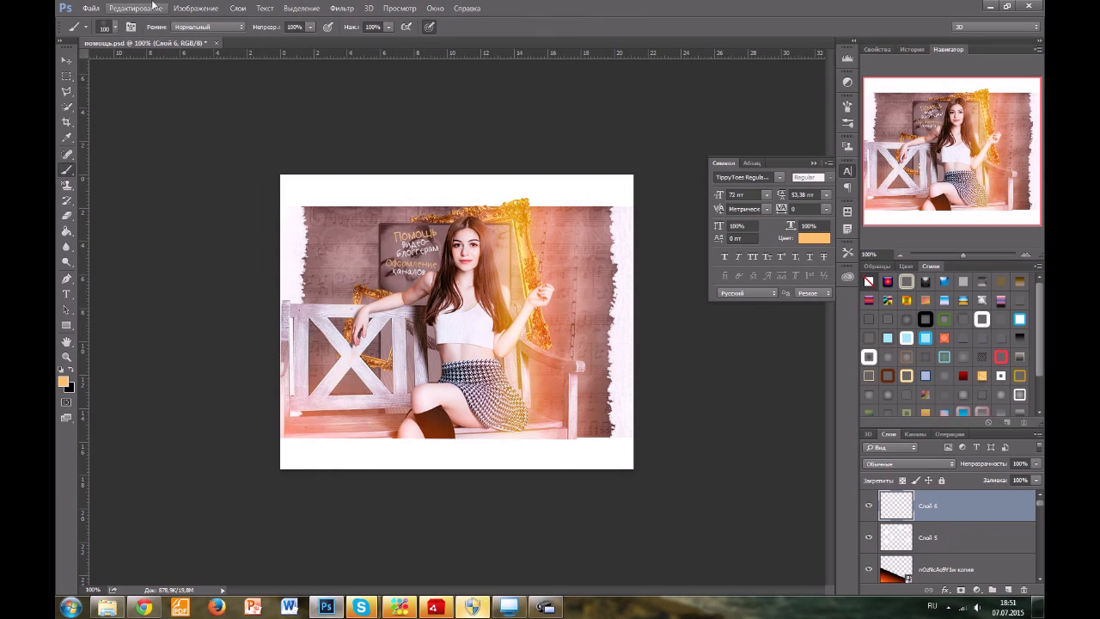
{"action": "left_click", "coordinate": [115, 26]}
{"action": "left_click_drag", "start_coordinate": [546, 262], "coordinate": [472, 385]}
{"action": "mouse_move", "coordinate": [333, 216]}
{"action": "left_mouse_down"}
{"action": "mouse_move", "coordinate": [338, 249]}
{"action": "mouse_move", "coordinate": [318, 289]}
{"action": "left_mouse_up"}
{"action": "left_click_drag", "start_coordinate": [344, 392], "coordinate": [351, 407]}
Set the gold stroke layer's blending mode to "Экран" and its opacity to 42%.
{"action": "left_click", "coordinate": [908, 463]}
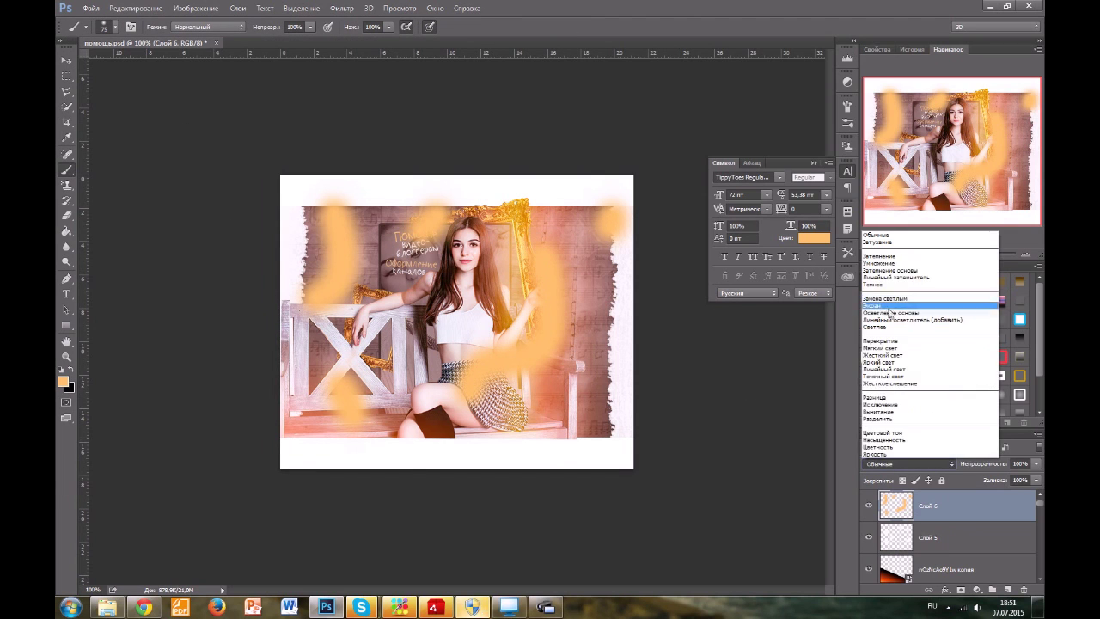
{"action": "left_click", "coordinate": [928, 316]}
{"action": "left_click_drag", "start_coordinate": [1036, 468], "coordinate": [999, 474]}
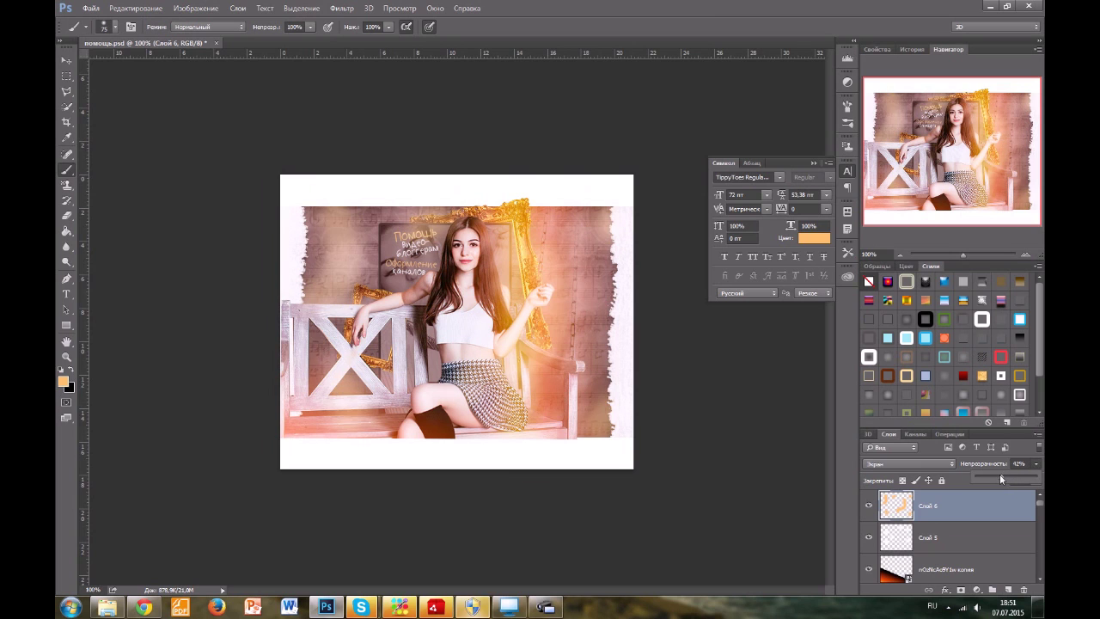
Paint soft coral spots around the picture on a new layer and set its blending mode to "Экран".
{"action": "left_click", "coordinate": [64, 382]}
{"action": "left_click_drag", "start_coordinate": [256, 520], "coordinate": [252, 536]}
{"action": "left_click", "coordinate": [367, 393]}
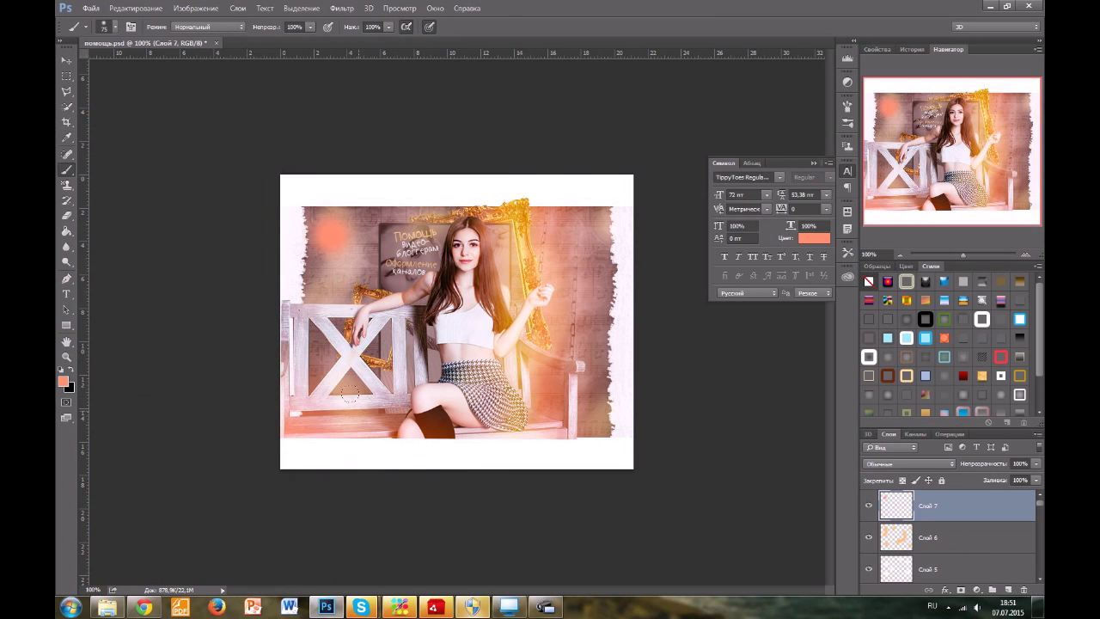
{"action": "left_click", "coordinate": [900, 460]}
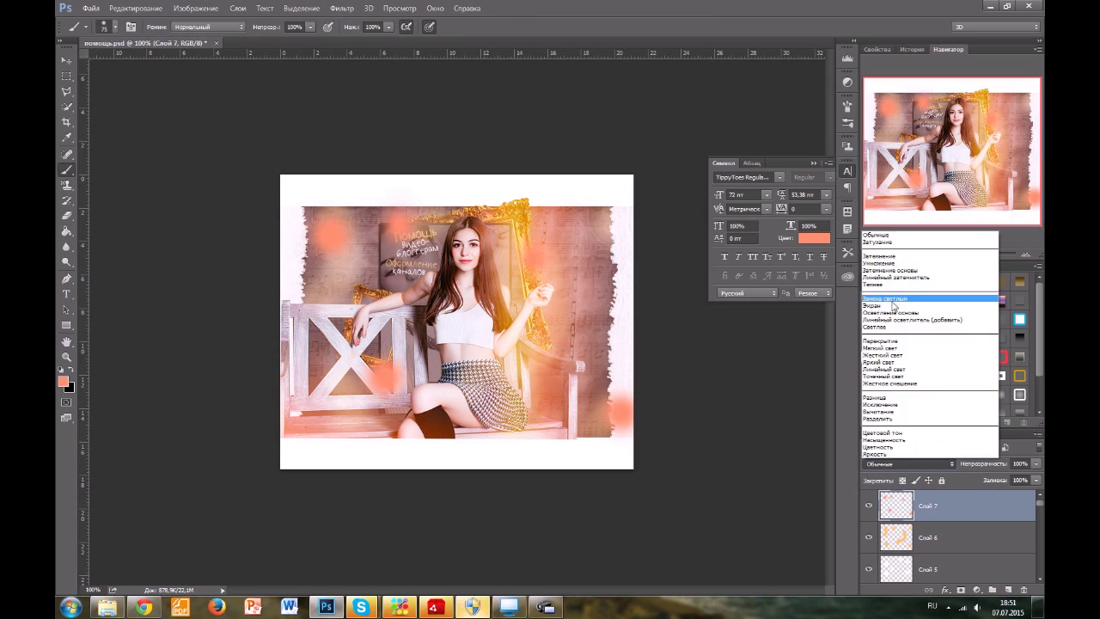
{"action": "left_click", "coordinate": [928, 316]}
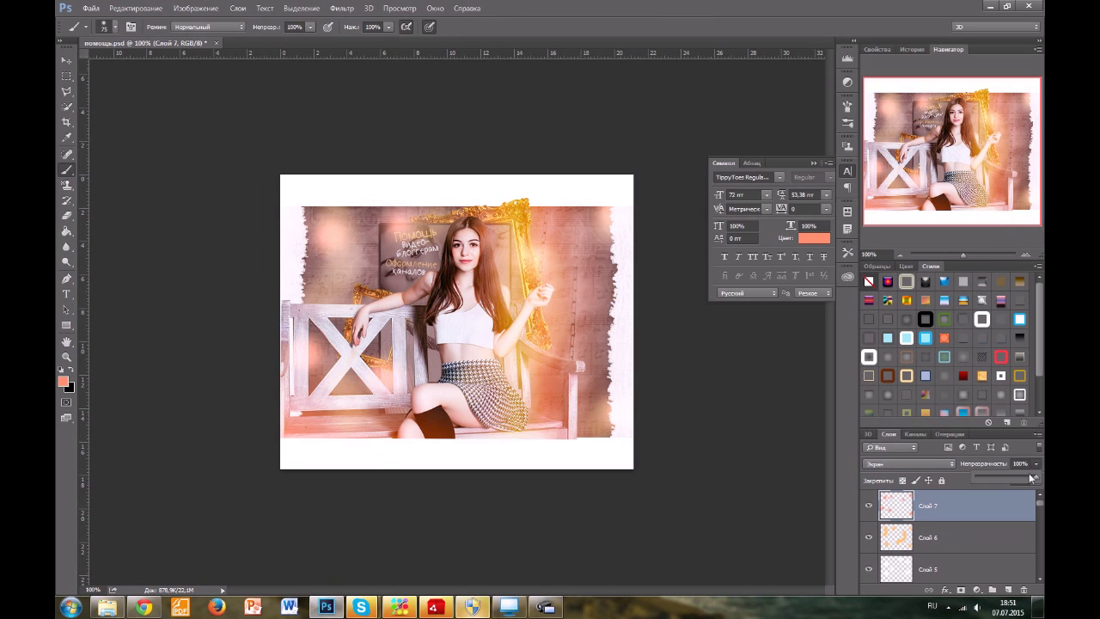
Save the document and copy the VK group's web address from the browser.
{"action": "left_click", "coordinate": [91, 8]}
{"action": "left_click", "coordinate": [107, 128]}
{"action": "left_click", "coordinate": [143, 606]}
{"action": "left_click_drag", "start_coordinate": [265, 26], "coordinate": [159, 31]}
{"action": "right_click", "coordinate": [159, 28]}
{"action": "left_click", "coordinate": [152, 66]}
Paste the copied group address as a black text line in the white margin below the picture.
{"action": "left_click", "coordinate": [326, 606]}
{"action": "left_click", "coordinate": [326, 453]}
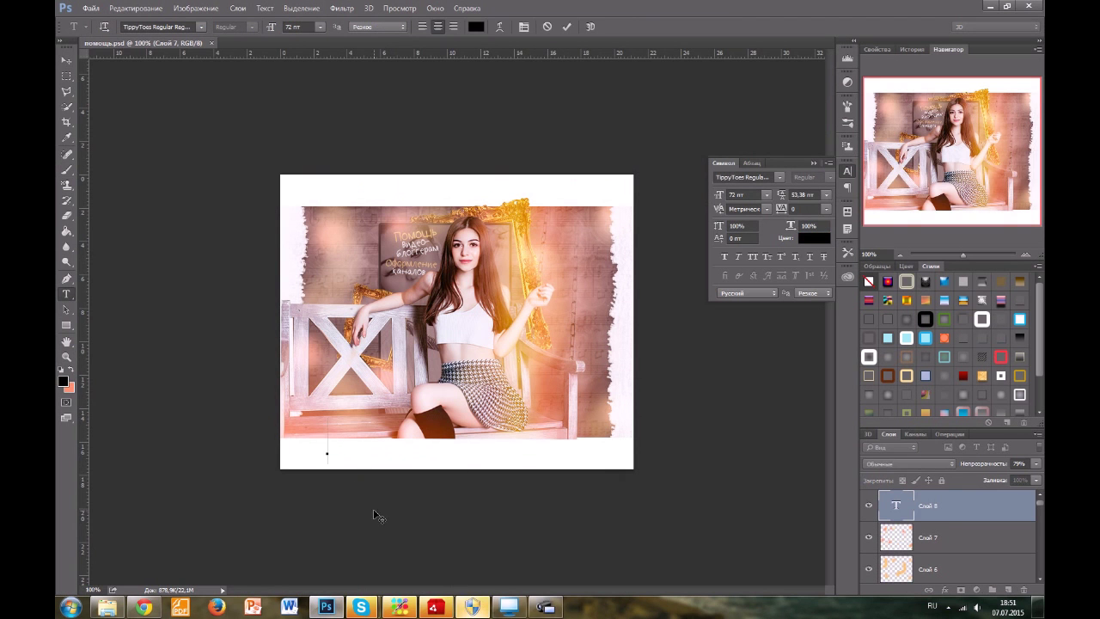
{"action": "key", "text": "ctrl+v"}
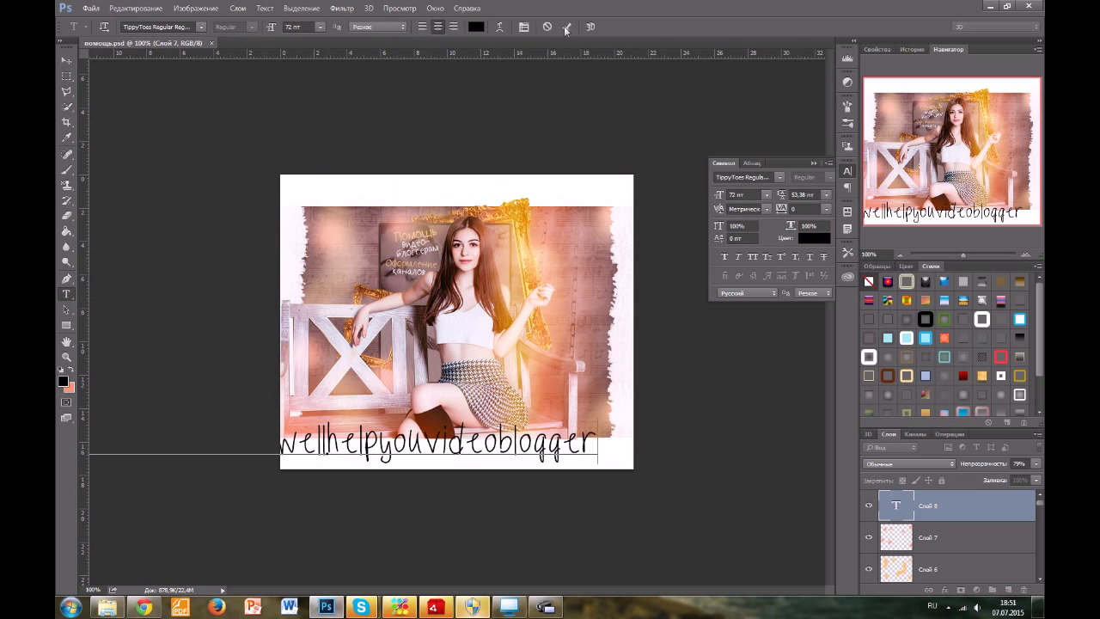
{"action": "left_click", "coordinate": [566, 27]}
Set the address text to 12 pt and shift it towards the middle of the bottom margin.
{"action": "left_click", "coordinate": [766, 194]}
{"action": "left_click", "coordinate": [749, 279]}
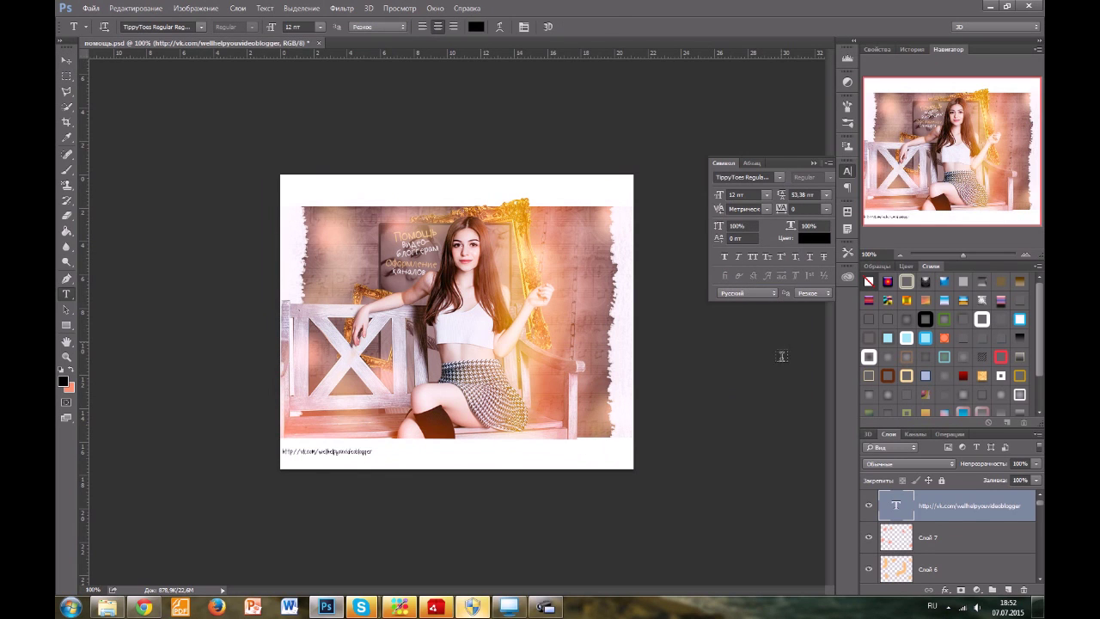
{"action": "left_click_drag", "start_coordinate": [355, 452], "coordinate": [441, 451]}
Shorten the address text to vk.com/wellhelpyouvideoblogger and set its font to TitilliumText22L Medium.
{"action": "left_click", "coordinate": [780, 177]}
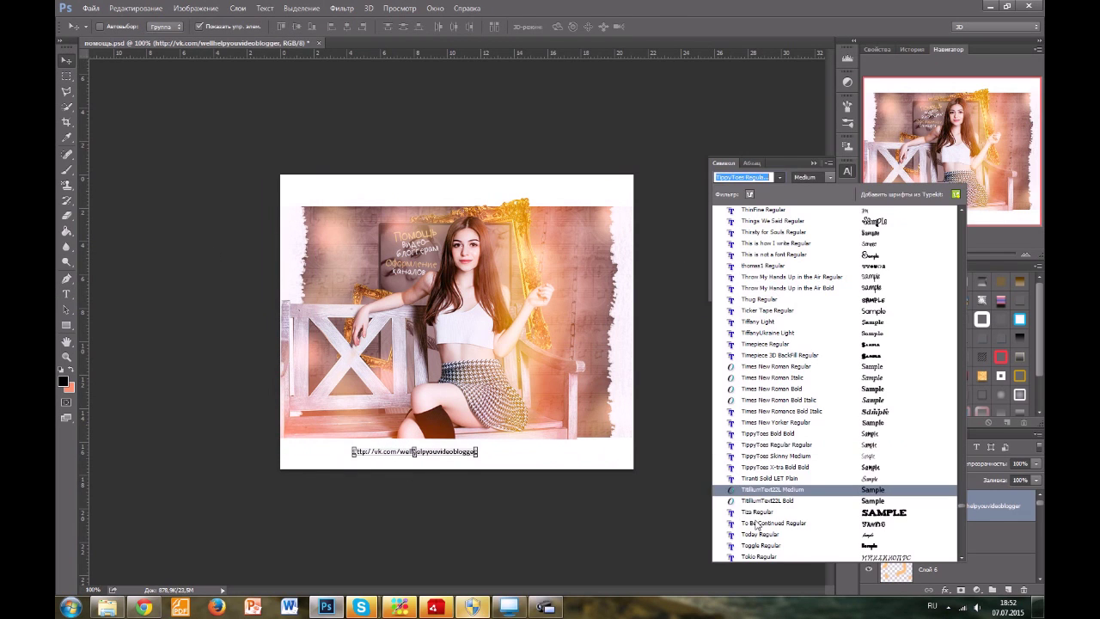
{"action": "left_click", "coordinate": [69, 294]}
{"action": "key", "text": "t"}
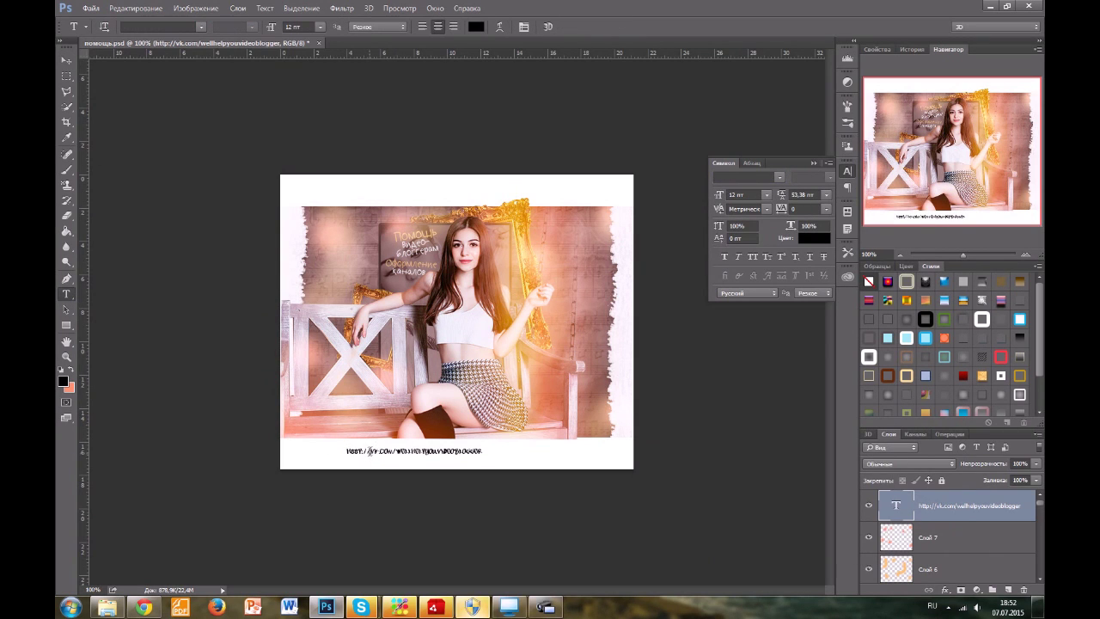
{"action": "key", "text": "BackSpace"}
{"action": "left_click", "coordinate": [778, 177]}
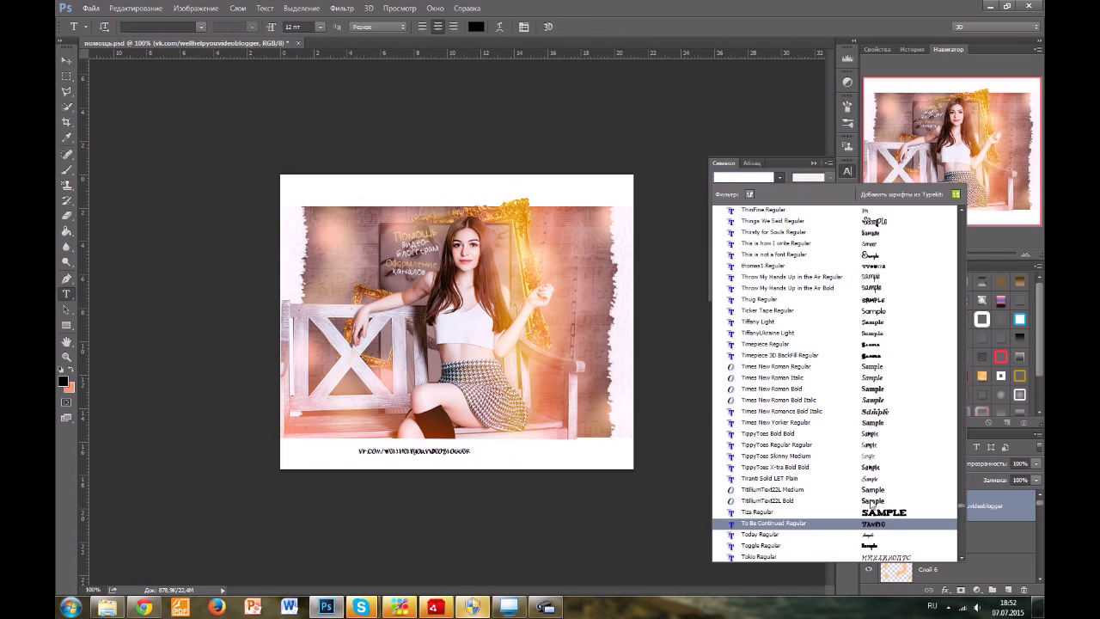
{"action": "left_click", "coordinate": [866, 491]}
Move the address right beneath the picture's bottom edge and place its layer below the grey texture layer, just above "Прямоугольник 2".
{"action": "key", "text": "m"}
{"action": "key", "text": "v"}
{"action": "left_click_drag", "start_coordinate": [459, 456], "coordinate": [490, 448]}
{"action": "left_click_drag", "start_coordinate": [1031, 515], "coordinate": [988, 531]}
Repeat the address in the text line across the full canvas width, separating the copies with spaces.
{"action": "left_click", "coordinate": [65, 294]}
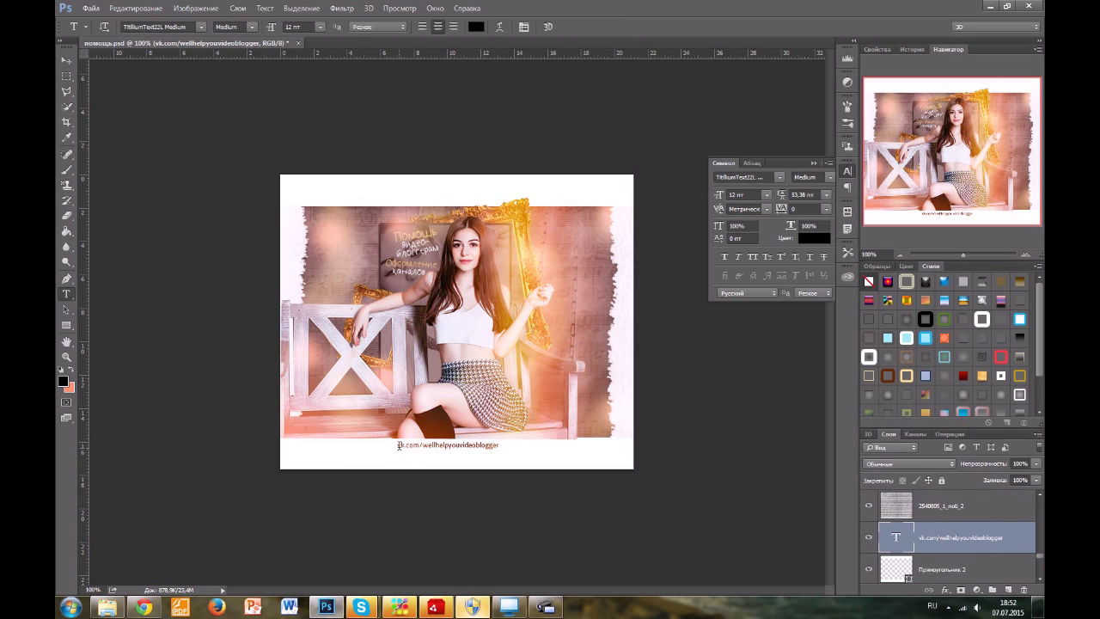
{"action": "key", "text": "ctrl+v"}
{"action": "key", "text": "ctrl+v"}
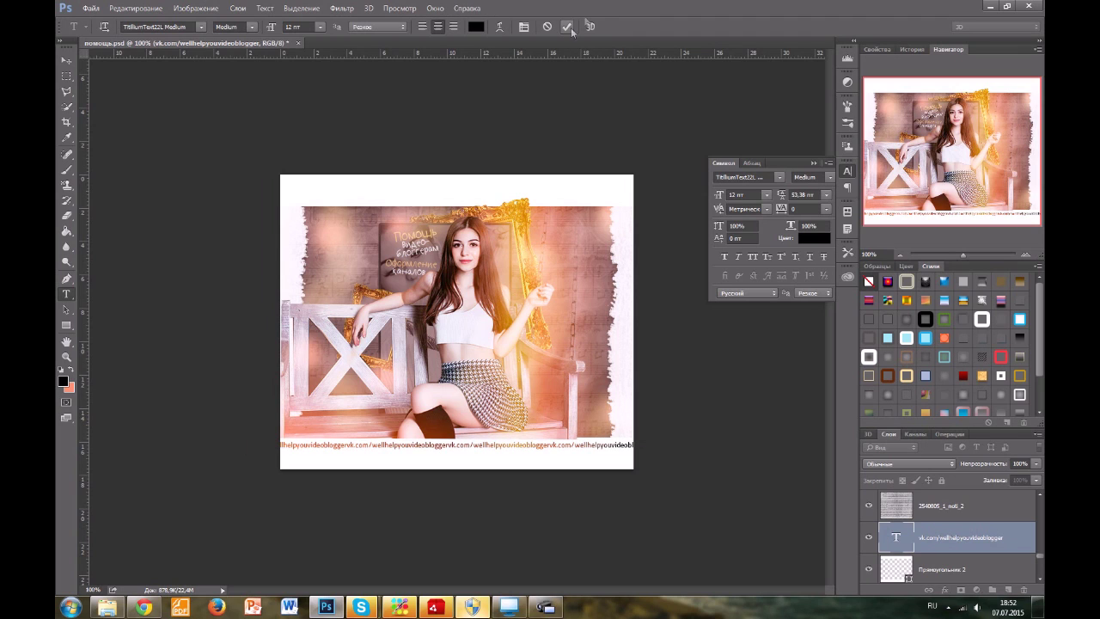
{"action": "left_click", "coordinate": [569, 28]}
{"action": "left_click", "coordinate": [448, 445]}
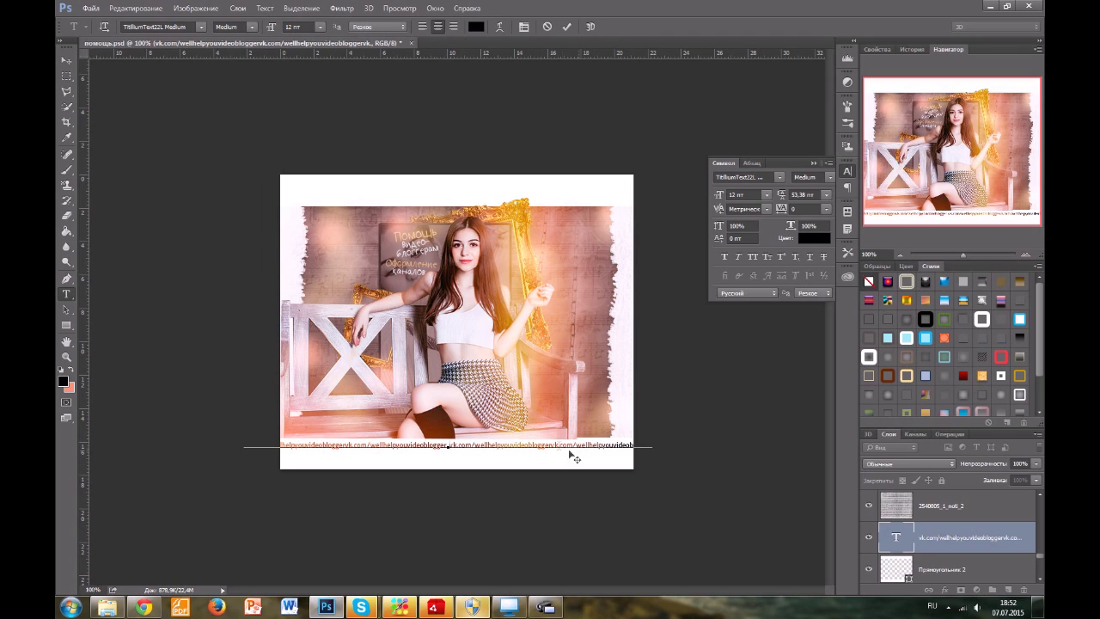
{"action": "left_click", "coordinate": [565, 26]}
Place a duplicate of the address line along the picture's upper edge and save the document.
{"action": "right_click", "coordinate": [994, 548]}
{"action": "left_click", "coordinate": [878, 57]}
{"action": "left_click", "coordinate": [662, 186]}
{"action": "left_click", "coordinate": [66, 61]}
{"action": "left_click_drag", "start_coordinate": [547, 446], "coordinate": [546, 201]}
{"action": "left_click", "coordinate": [90, 8]}
{"action": "left_click", "coordinate": [116, 126]}
Find the "ЗНАК" logo file on the E: drive and place it, scaled down, in the canvas's bottom margin.
{"action": "left_click", "coordinate": [107, 607]}
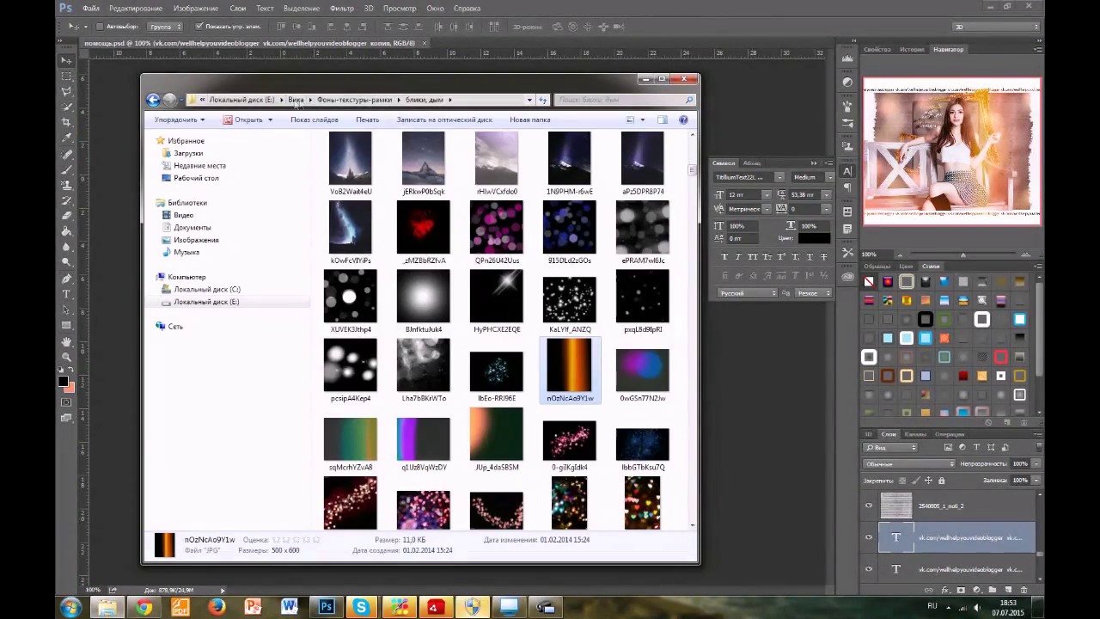
{"action": "left_click", "coordinate": [296, 101]}
{"action": "left_click", "coordinate": [586, 100]}
{"action": "type", "text": "вика"}
{"action": "left_click_drag", "start_coordinate": [366, 152], "coordinate": [115, 211]}
{"action": "left_click_drag", "start_coordinate": [630, 200], "coordinate": [591, 459]}
{"action": "left_click", "coordinate": [496, 27]}
Set the logo layer's blending mode to "Экран" and rasterize the layer.
{"action": "left_click", "coordinate": [902, 464]}
{"action": "left_click", "coordinate": [885, 310]}
{"action": "left_click", "coordinate": [187, 7]}
{"action": "right_click", "coordinate": [943, 546]}
{"action": "left_click", "coordinate": [979, 319]}
Apply a colour correction to the logo layer and set its blending mode to "Умножение".
{"action": "left_click", "coordinate": [194, 7]}
{"action": "mouse_move", "coordinate": [206, 38]}
{"action": "left_click", "coordinate": [432, 171]}
{"action": "left_click", "coordinate": [938, 464]}
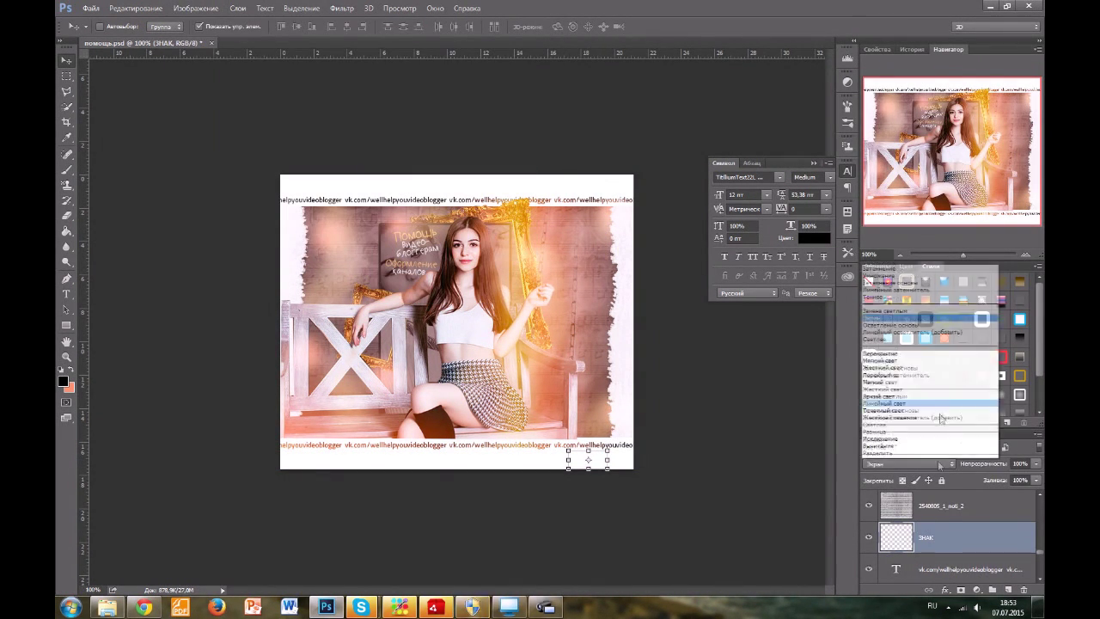
{"action": "left_click", "coordinate": [885, 275]}
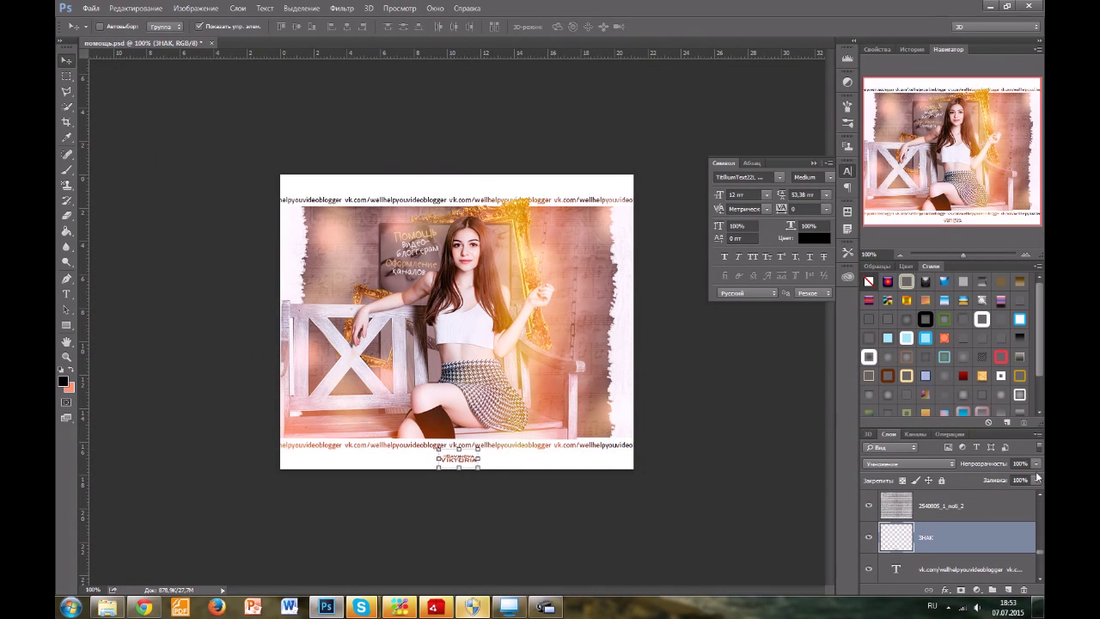
Place a duplicate of the logo in the top white margin and save the document.
{"action": "right_click", "coordinate": [943, 540]}
{"action": "left_click", "coordinate": [936, 94]}
{"action": "left_click", "coordinate": [652, 187]}
{"action": "left_click_drag", "start_coordinate": [466, 466], "coordinate": [468, 194]}
{"action": "left_click", "coordinate": [93, 7]}
{"action": "left_click", "coordinate": [103, 136]}
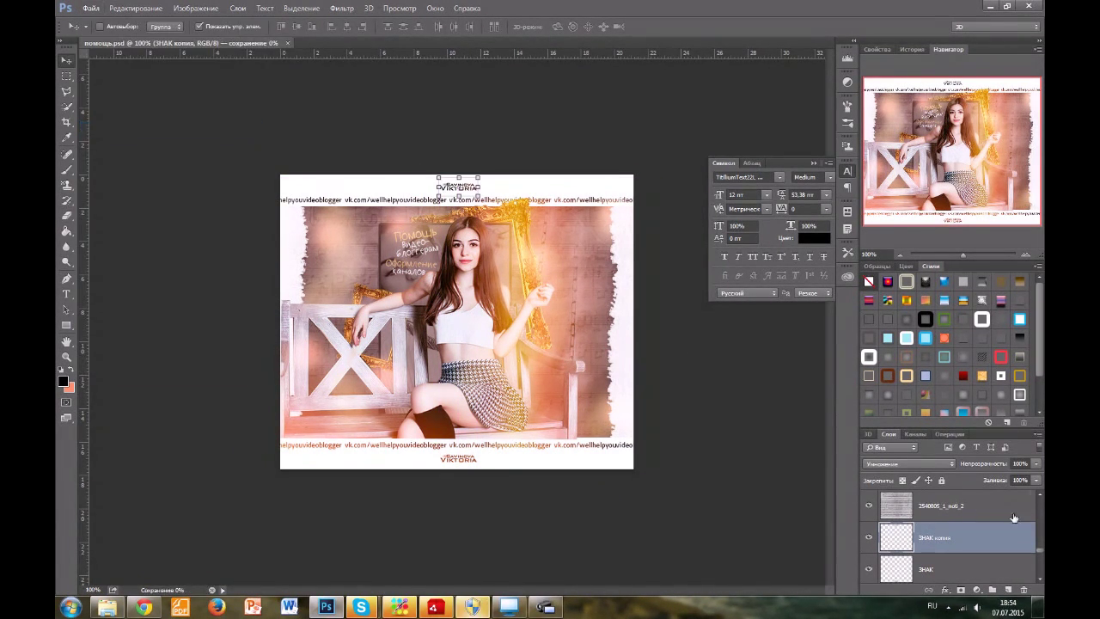
Add a Curves adjustment layer above "Слой 7", shape its curve with two points and switch to the "Красный" channel.
{"action": "left_click_drag", "start_coordinate": [1039, 550], "coordinate": [1036, 523]}
{"action": "scroll", "coordinate": [1034, 522], "scroll_direction": "up", "scroll_amount": 3}
{"action": "left_click", "coordinate": [1031, 505]}
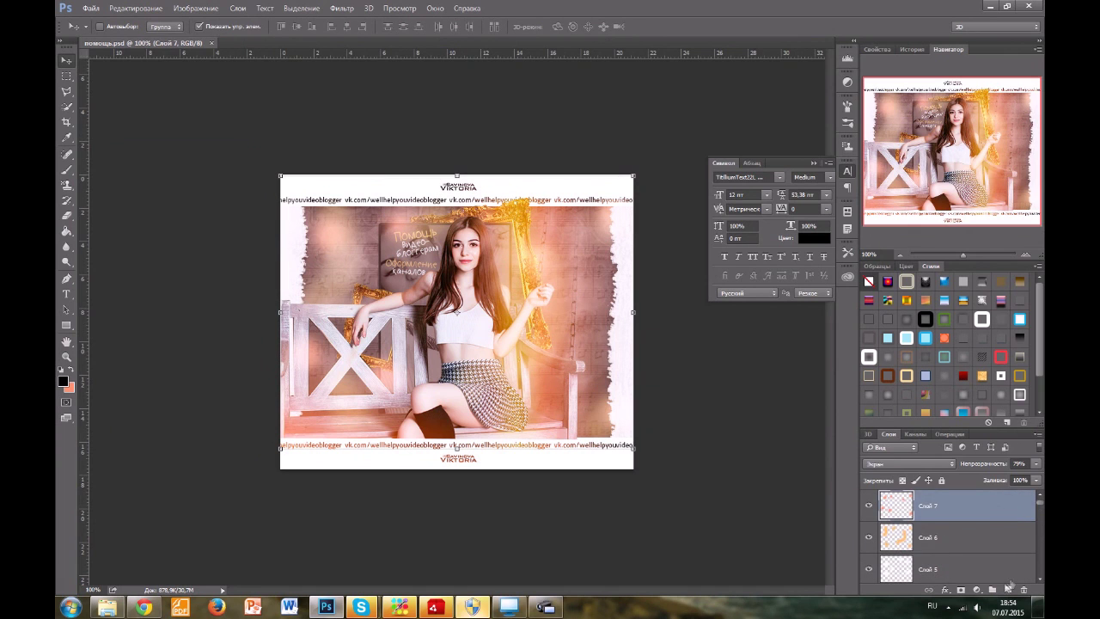
{"action": "left_click", "coordinate": [976, 589]}
{"action": "left_click", "coordinate": [934, 406]}
{"action": "left_click_drag", "start_coordinate": [924, 213], "coordinate": [947, 192]}
{"action": "left_click_drag", "start_coordinate": [984, 151], "coordinate": [985, 154]}
{"action": "left_click", "coordinate": [904, 101]}
{"action": "left_click", "coordinate": [909, 113]}
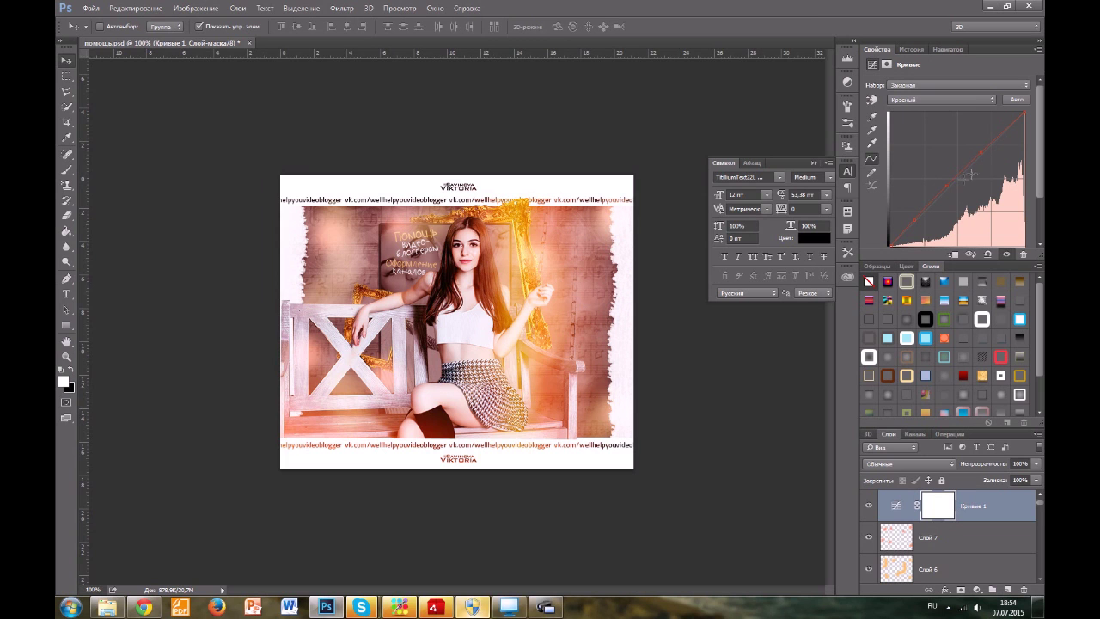
Try an Exposure adjustment layer above the curves and delete it together with its mask.
{"action": "left_click", "coordinate": [977, 589]}
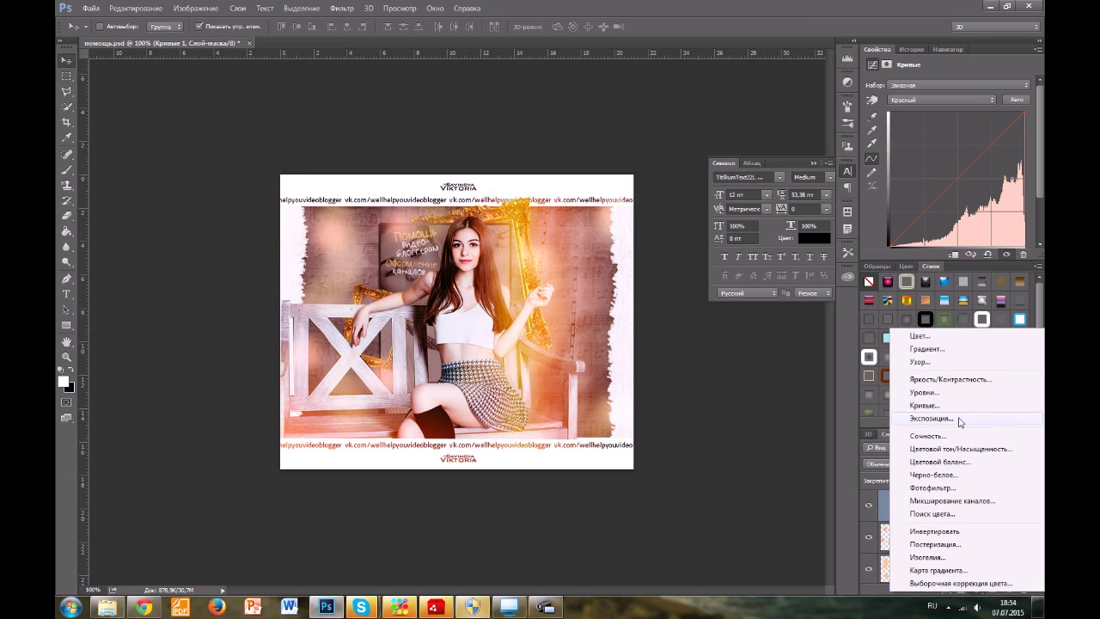
{"action": "left_click", "coordinate": [932, 419]}
{"action": "left_click_drag", "start_coordinate": [944, 137], "coordinate": [954, 114]}
{"action": "left_click", "coordinate": [1023, 589]}
{"action": "left_click", "coordinate": [513, 224]}
{"action": "left_click", "coordinate": [1024, 590]}
{"action": "left_click", "coordinate": [523, 229]}
Add a "Сочность" adjustment layer with vibrance +22 and saturation +18.
{"action": "left_click", "coordinate": [977, 589]}
{"action": "left_click", "coordinate": [932, 436]}
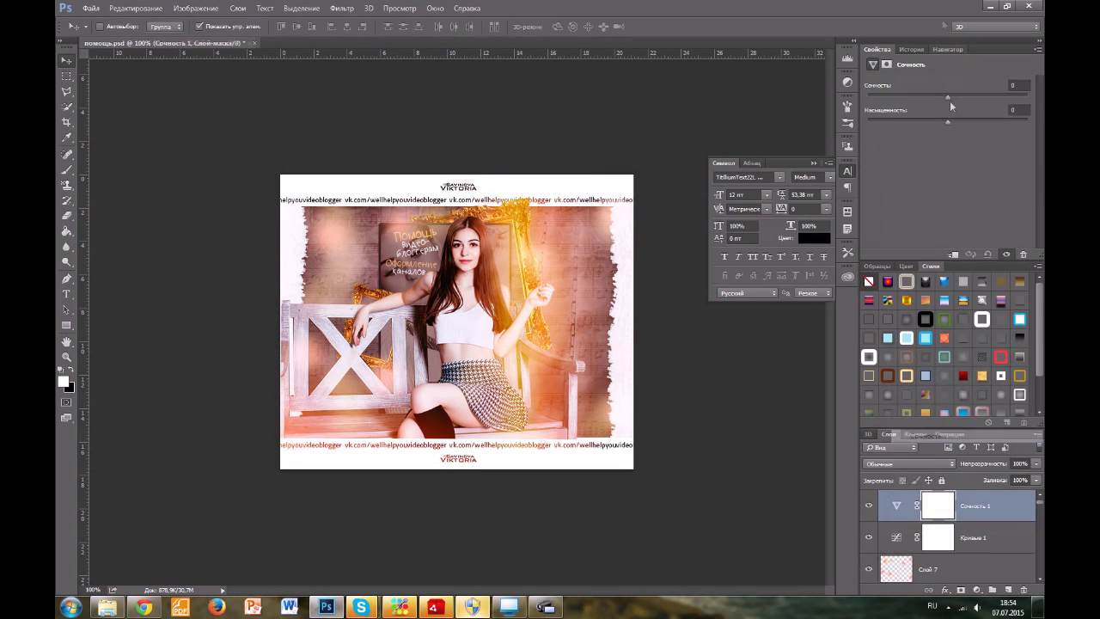
{"action": "left_click_drag", "start_coordinate": [959, 100], "coordinate": [977, 108]}
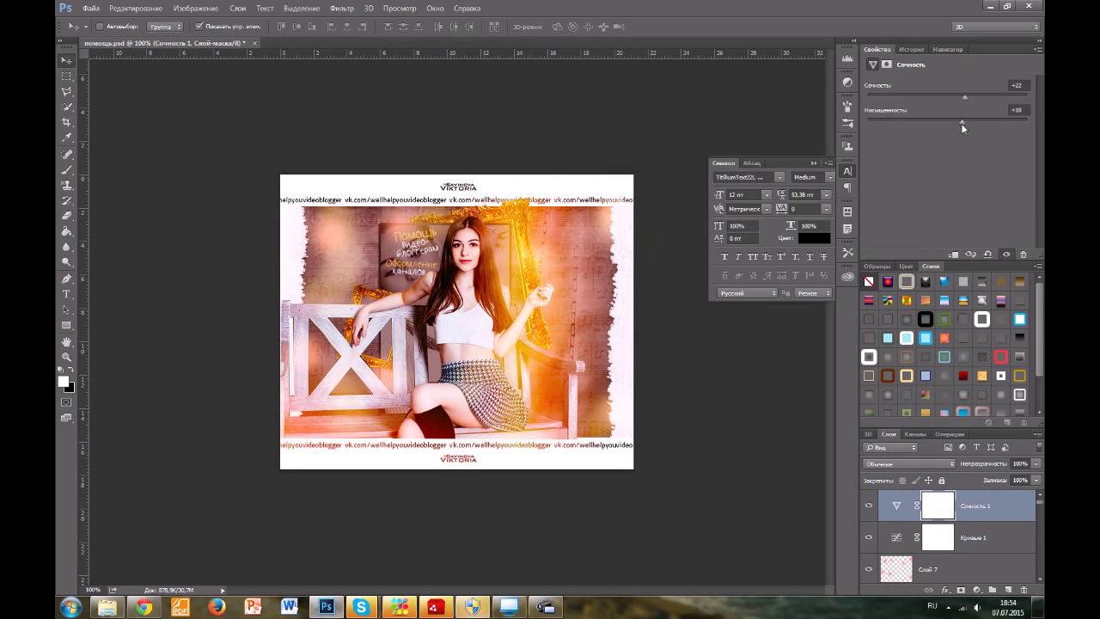
Duplicate all layers and merge the copies into one picture layer on top.
{"action": "left_click_drag", "start_coordinate": [1039, 503], "coordinate": [1040, 581]}
{"action": "left_click", "coordinate": [974, 551], "text": "shift"}
{"action": "right_click", "coordinate": [974, 552]}
{"action": "left_click", "coordinate": [915, 101]}
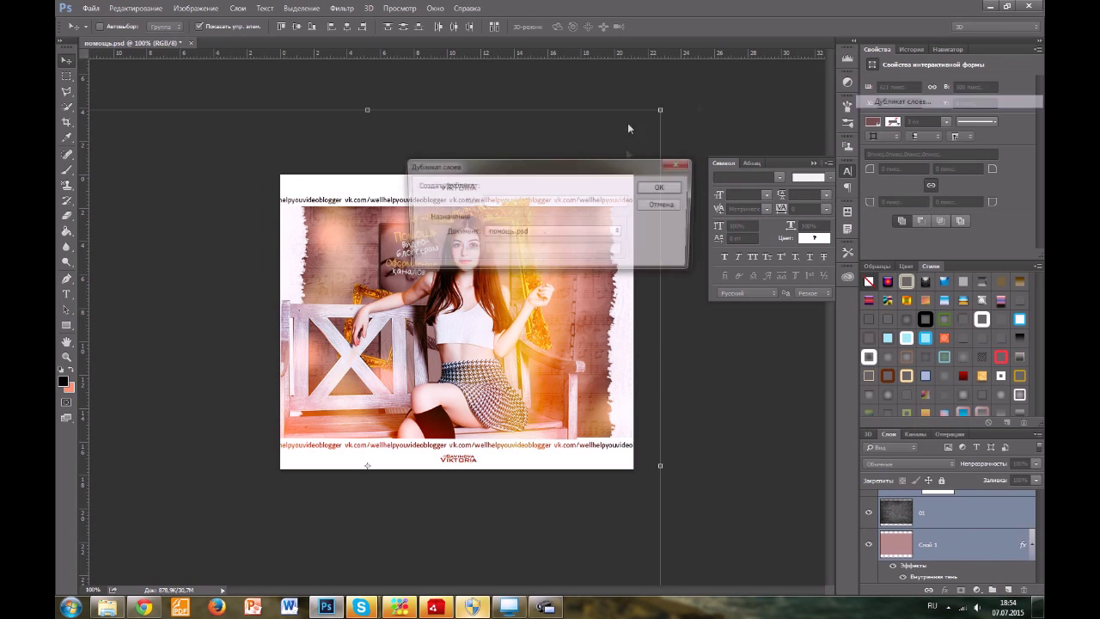
{"action": "left_click", "coordinate": [659, 185]}
{"action": "right_click", "coordinate": [983, 505]}
{"action": "left_click", "coordinate": [876, 375]}
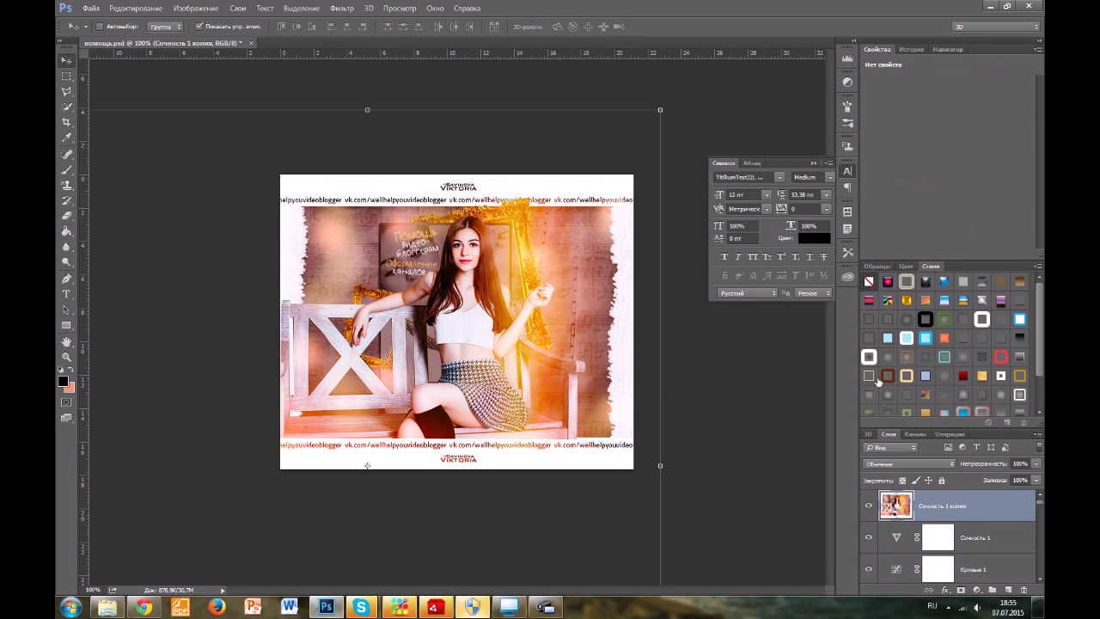
Copy the whole merged picture into a new document and align it with the canvas.
{"action": "left_click", "coordinate": [66, 78]}
{"action": "key", "text": "ctrl+a"}
{"action": "key", "text": "ctrl+c"}
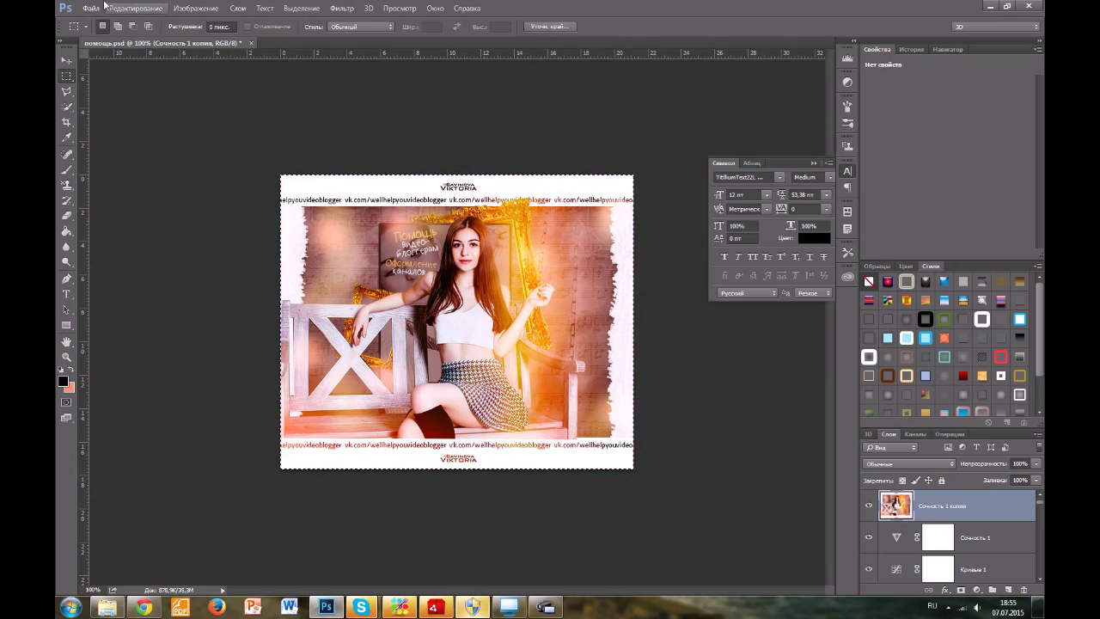
{"action": "key", "text": "ctrl+n"}
{"action": "left_click", "coordinate": [598, 174]}
{"action": "left_click", "coordinate": [95, 42]}
{"action": "left_click", "coordinate": [68, 60]}
{"action": "mouse_move", "coordinate": [392, 235]}
{"action": "left_mouse_down"}
{"action": "mouse_move", "coordinate": [297, 61]}
{"action": "mouse_move", "coordinate": [424, 326]}
{"action": "mouse_move", "coordinate": [392, 238]}
{"action": "left_mouse_up"}
Try the "by ana" sharpening action on the new document's picture and revert it.
{"action": "left_click", "coordinate": [949, 434]}
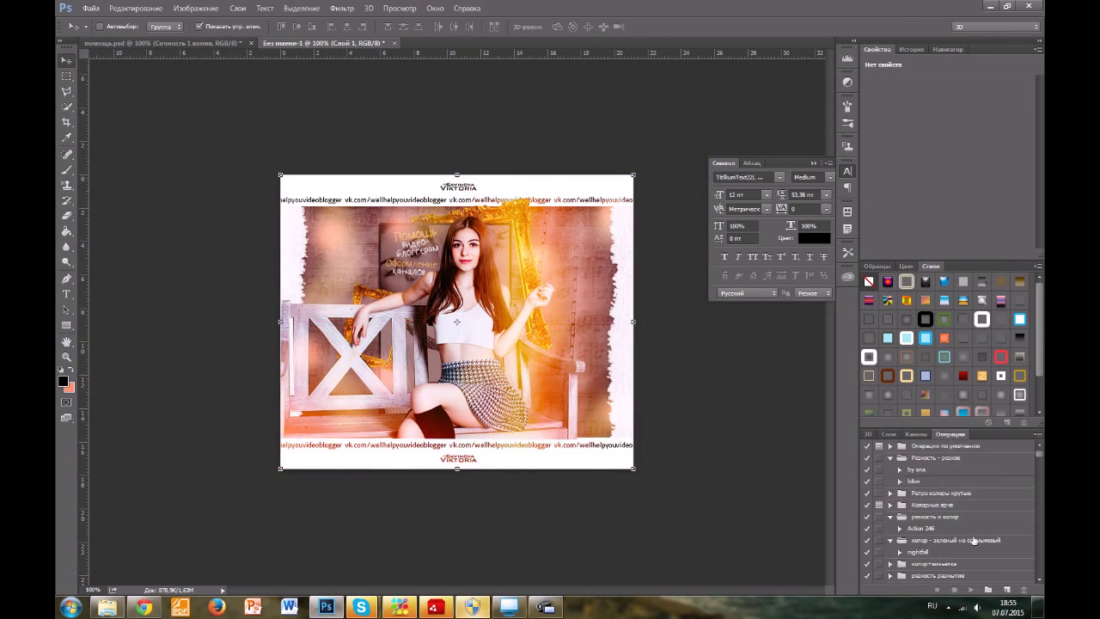
{"action": "scroll", "coordinate": [937, 503], "scroll_direction": "up", "scroll_amount": 1}
{"action": "left_click", "coordinate": [930, 470]}
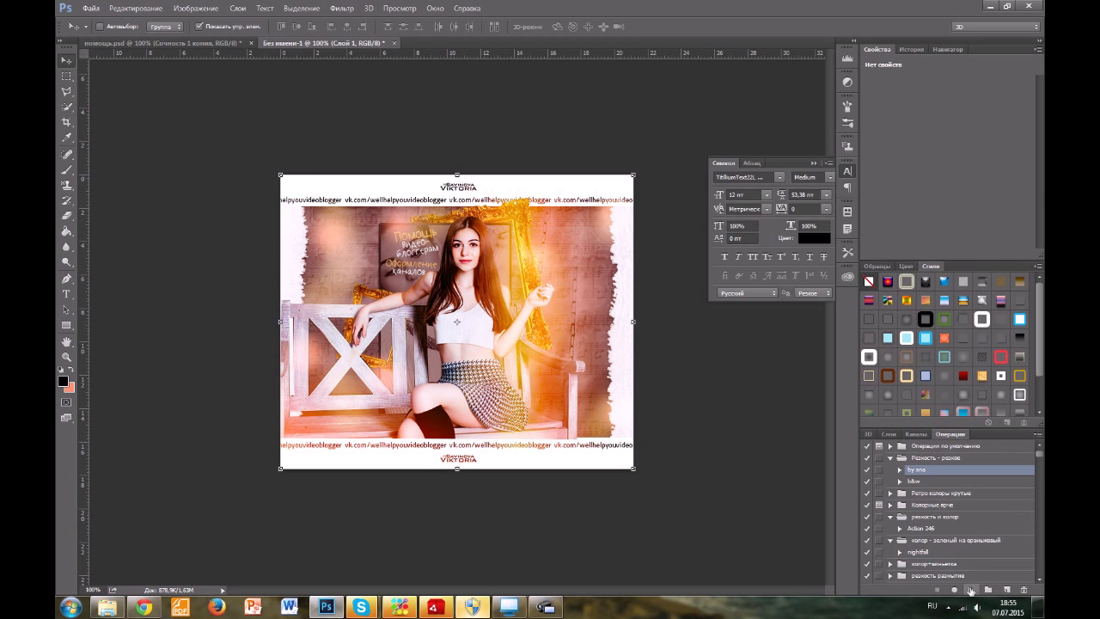
{"action": "left_click", "coordinate": [970, 590]}
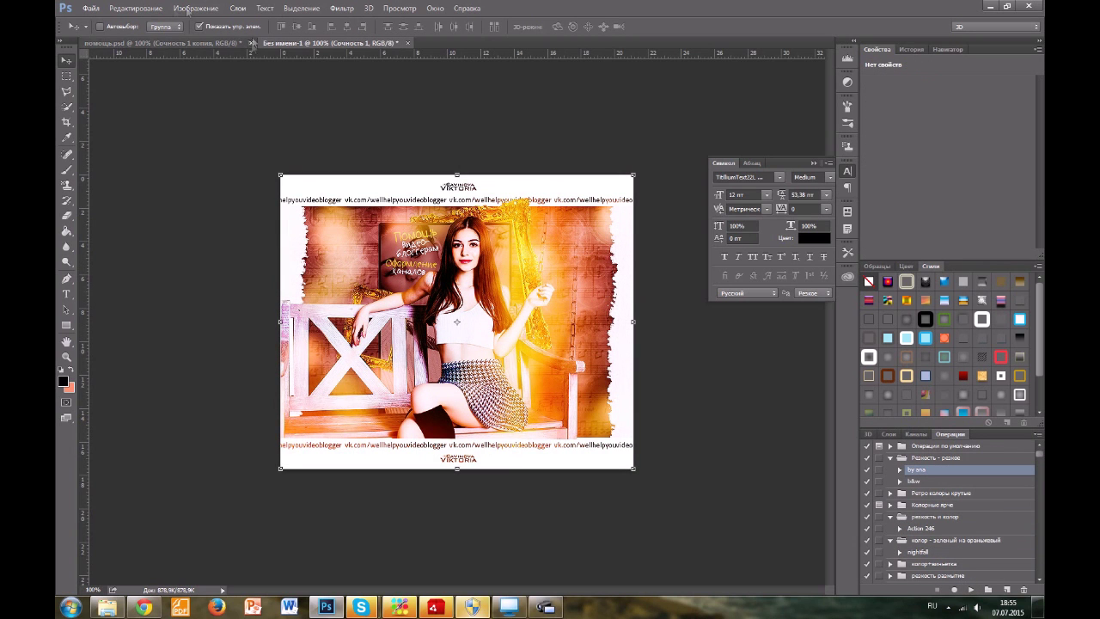
{"action": "left_click", "coordinate": [923, 49]}
{"action": "scroll", "coordinate": [945, 146], "scroll_direction": "up", "scroll_amount": 5}
{"action": "left_click", "coordinate": [914, 109]}
Run the "Sharpen" action from the "резкость+контраст" set on the picture.
{"action": "scroll", "coordinate": [975, 516], "scroll_direction": "down", "scroll_amount": 5}
{"action": "scroll", "coordinate": [974, 516], "scroll_direction": "down", "scroll_amount": 5}
{"action": "left_click", "coordinate": [946, 539]}
{"action": "left_click", "coordinate": [970, 590]}
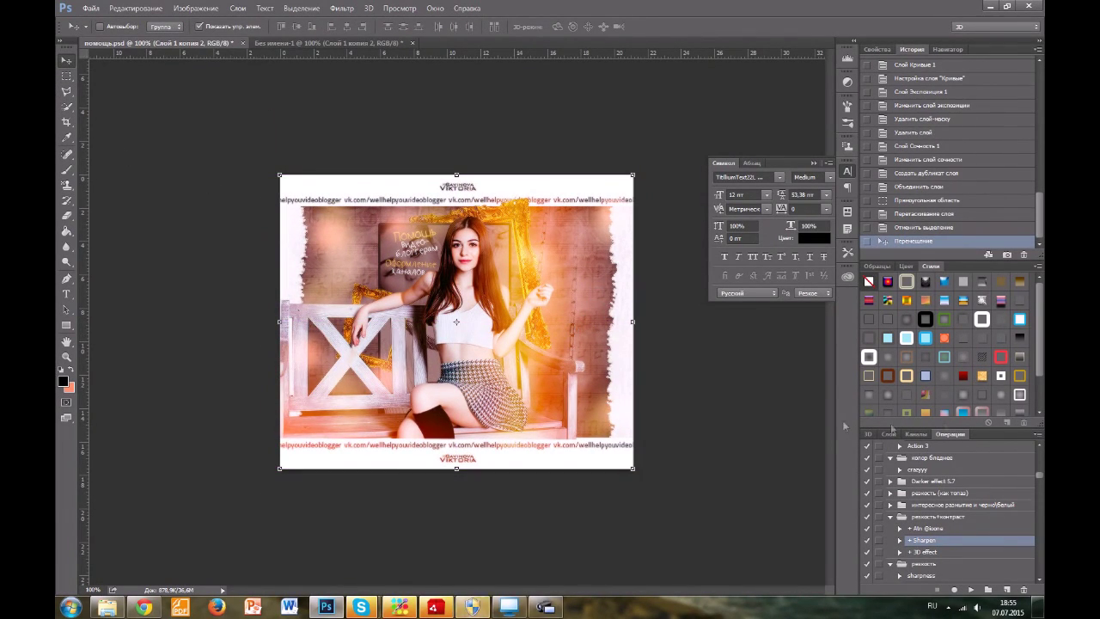
Duplicate the top picture layer "Слой 1 копия 2" in помощь.psd.
{"action": "left_click", "coordinate": [889, 434]}
{"action": "right_click", "coordinate": [987, 512]}
{"action": "left_click", "coordinate": [890, 151]}
{"action": "left_click", "coordinate": [663, 186]}
Apply Smart Sharpen to the duplicated layer with a 0,7 px radius, 0% noise reduction and Gaussian blur removal.
{"action": "left_click", "coordinate": [342, 8]}
{"action": "mouse_move", "coordinate": [415, 218]}
{"action": "left_click", "coordinate": [560, 218]}
{"action": "left_click_drag", "start_coordinate": [619, 510], "coordinate": [618, 509]}
{"action": "left_click_drag", "start_coordinate": [647, 489], "coordinate": [640, 490]}
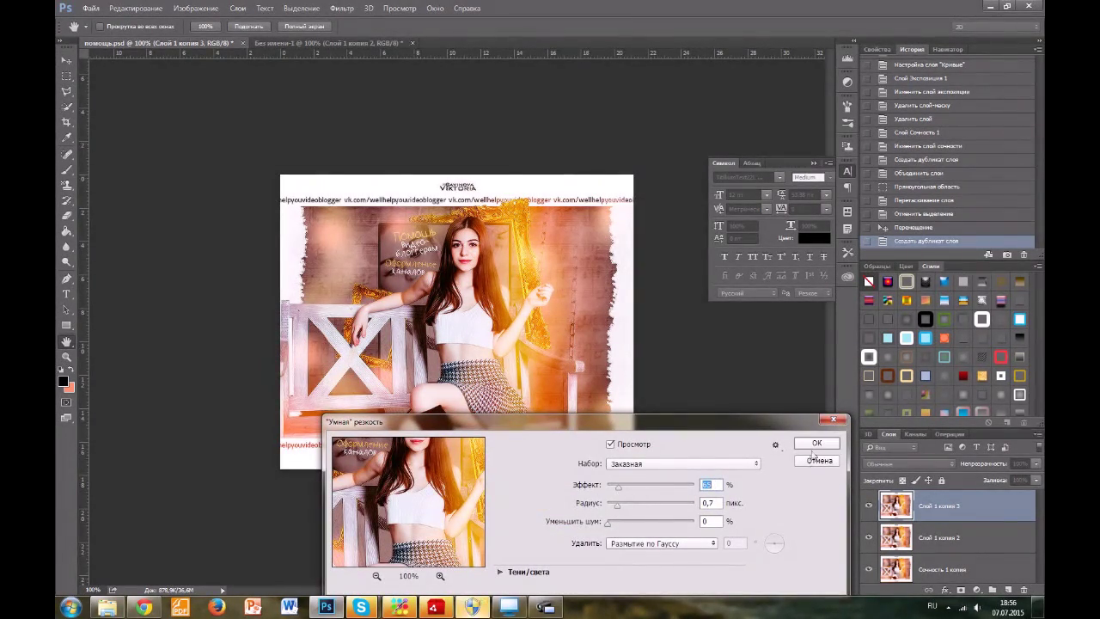
{"action": "left_click", "coordinate": [814, 443]}
Save the document and save a copy of the avatar in another image file format.
{"action": "left_click", "coordinate": [92, 9]}
{"action": "left_click", "coordinate": [120, 126]}
{"action": "left_click", "coordinate": [92, 9]}
{"action": "left_click", "coordinate": [138, 140]}
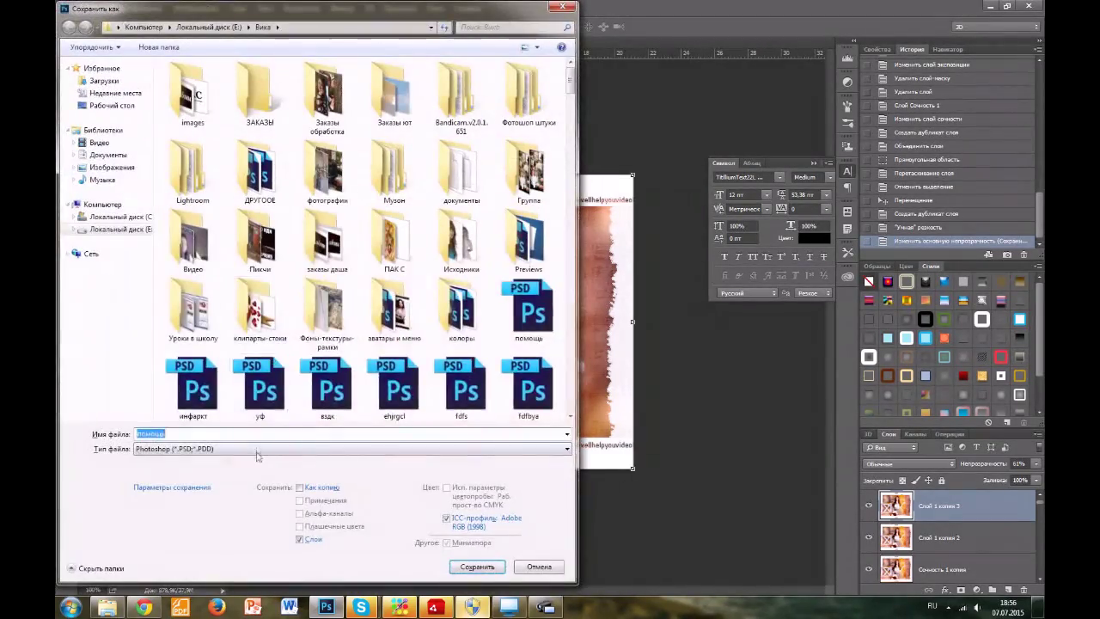
{"action": "left_click", "coordinate": [258, 448]}
{"action": "left_click", "coordinate": [196, 391]}
{"action": "left_click", "coordinate": [483, 560]}
{"action": "left_click", "coordinate": [617, 191]}
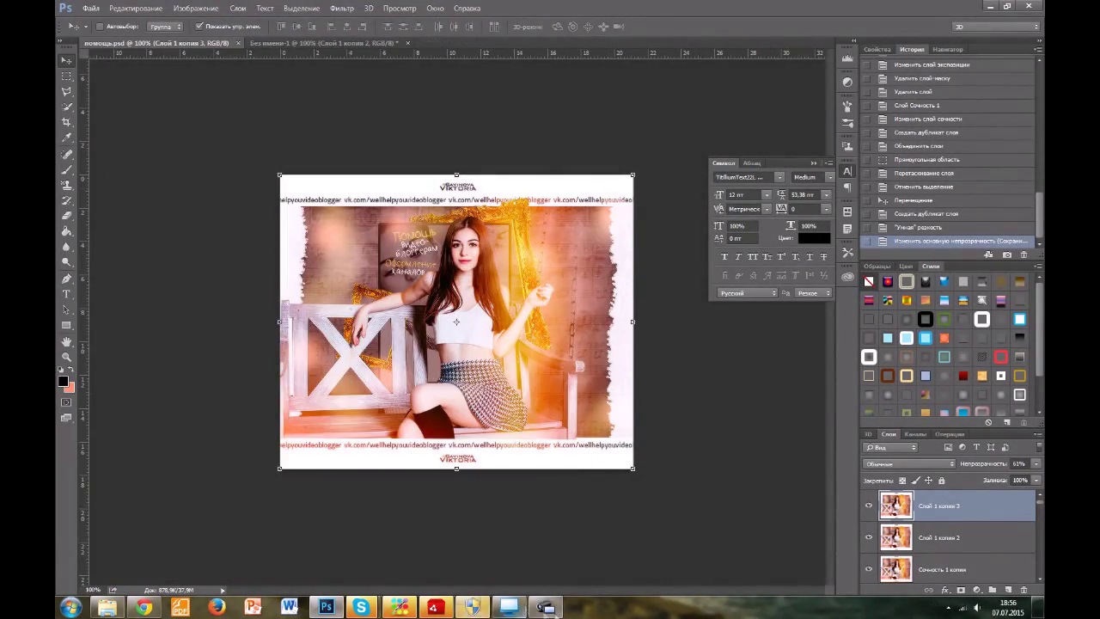